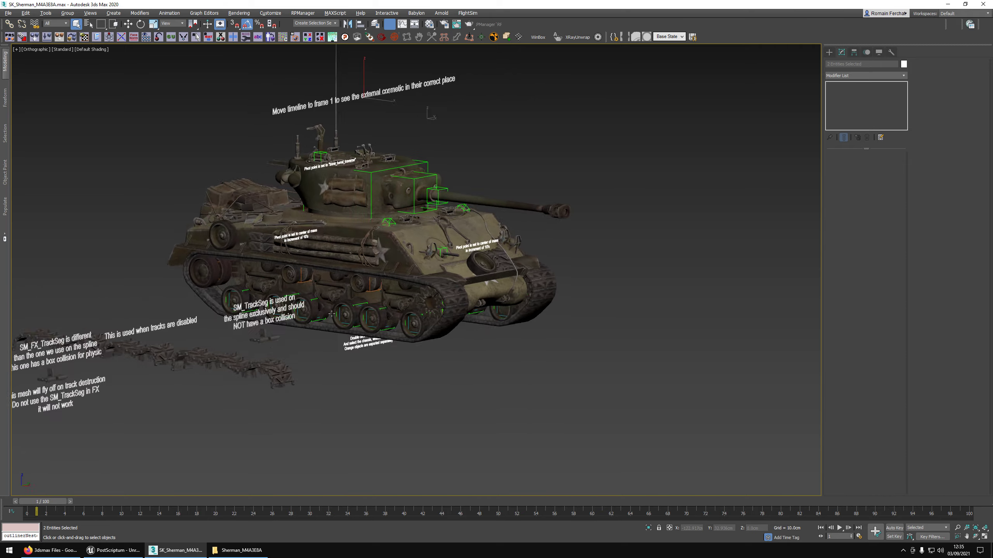
Show the Sherman tank with edged faces in the viewport, viewed from the front.
mouse_move(361, 253)
alt+middle_down()
mouse_move(316, 231)
mouse_move(350, 247)
alt+middle_up()
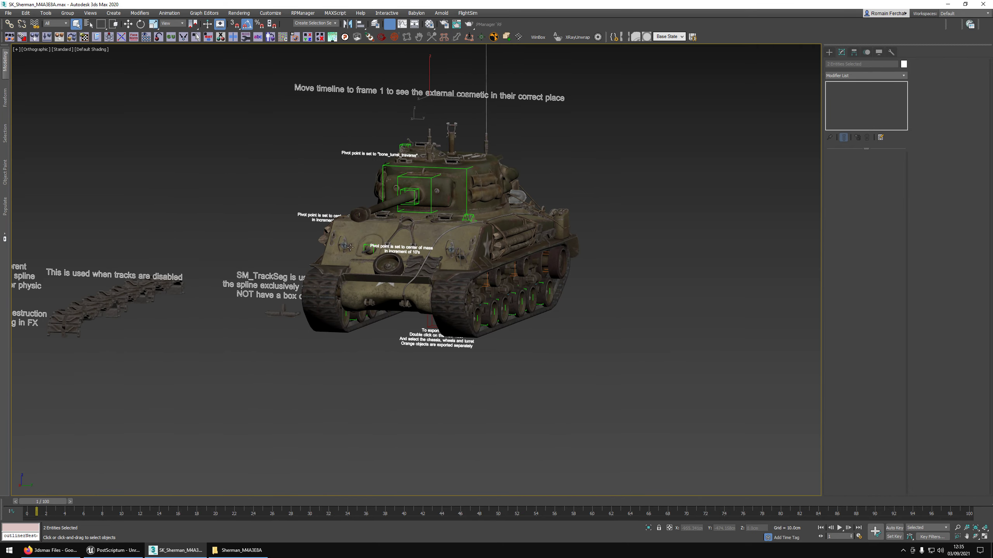
alt+middle_drag(525, 222, 508, 228)
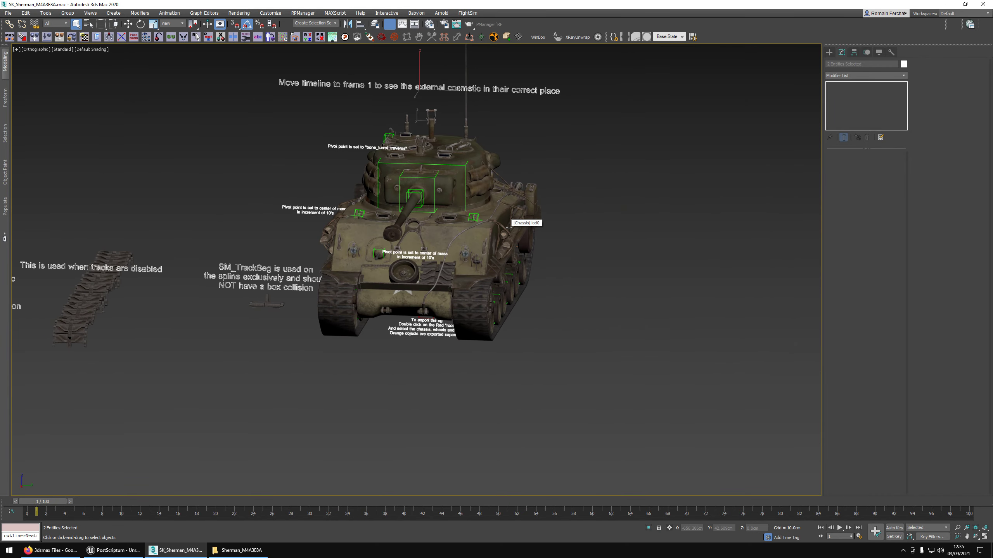
middle_drag(229, 197, 361, 206)
scroll(589, 261, up, 3)
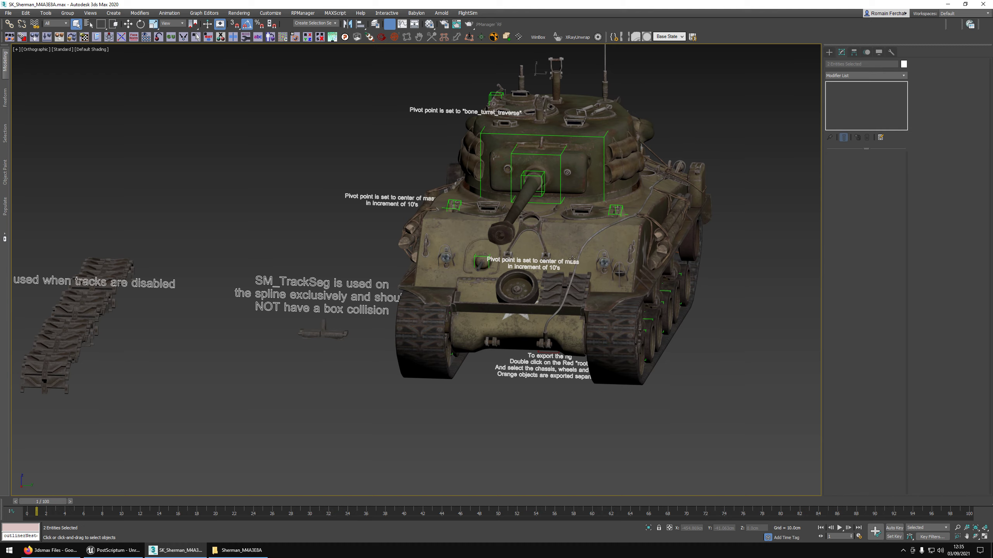
alt+middle_drag(574, 260, 562, 274)
key(F4)
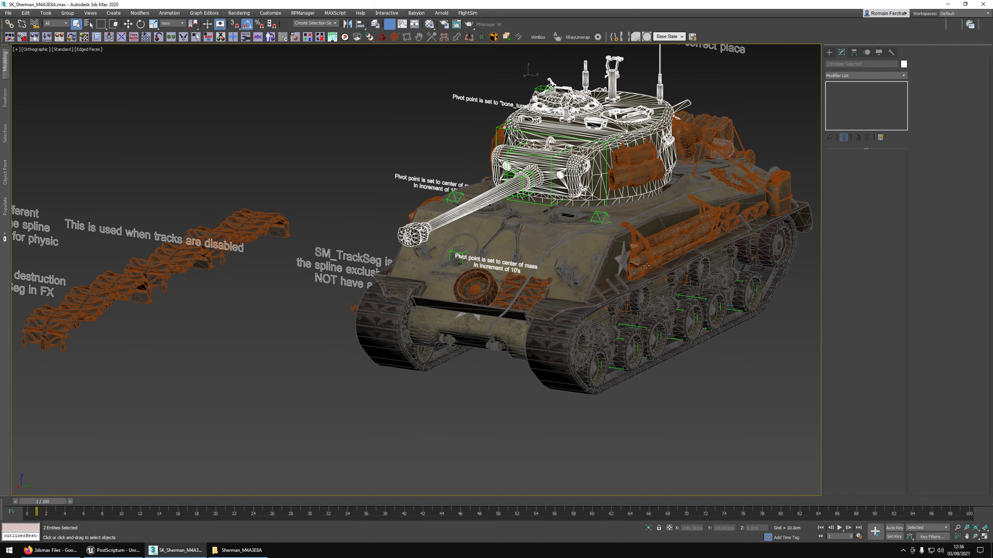
Clear the turret selection and select the tank's chassis to examine which parts belong to it.
scroll(646, 266, down, 2)
scroll(515, 380, up, 6)
click(514, 380)
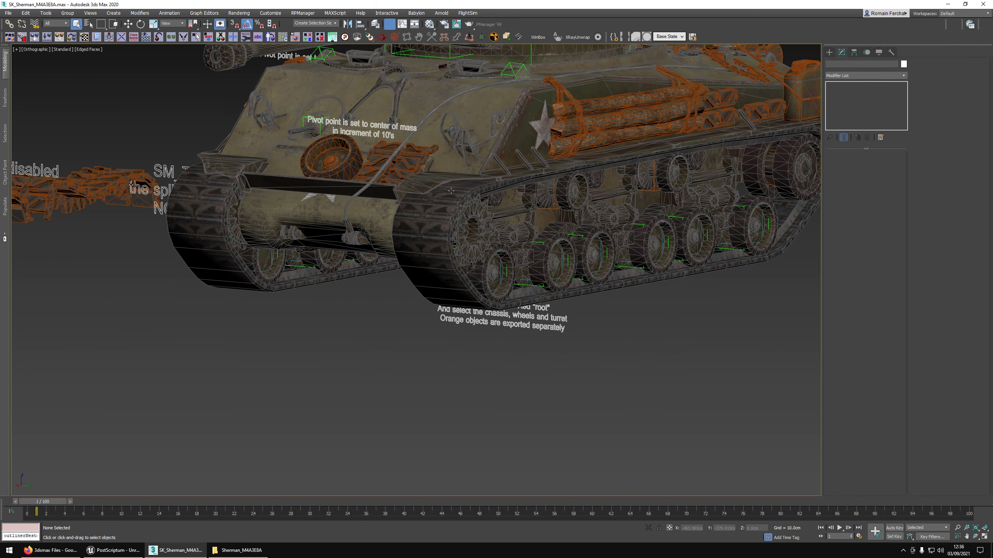
click(451, 191)
alt+middle_drag(451, 190, 596, 220)
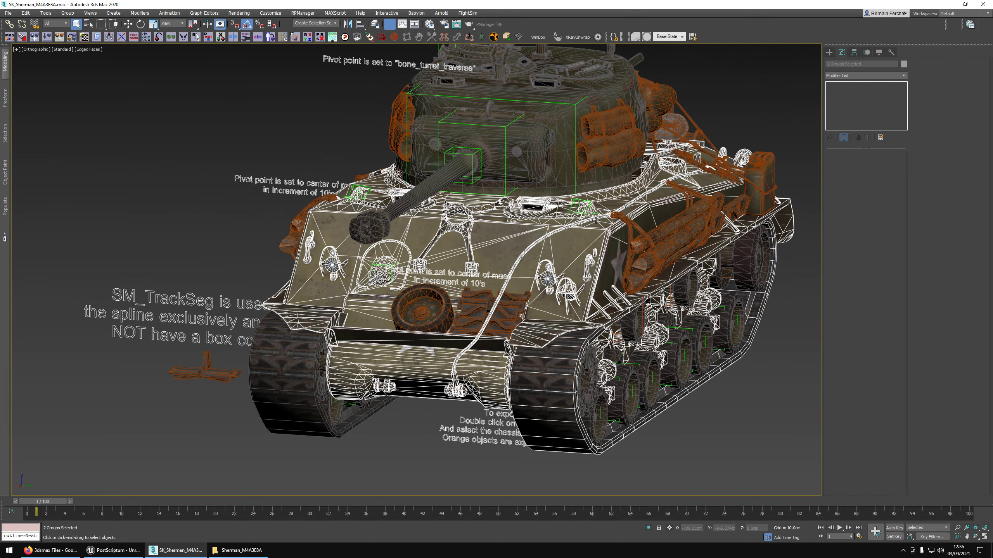
alt+middle_drag(506, 48, 503, 171)
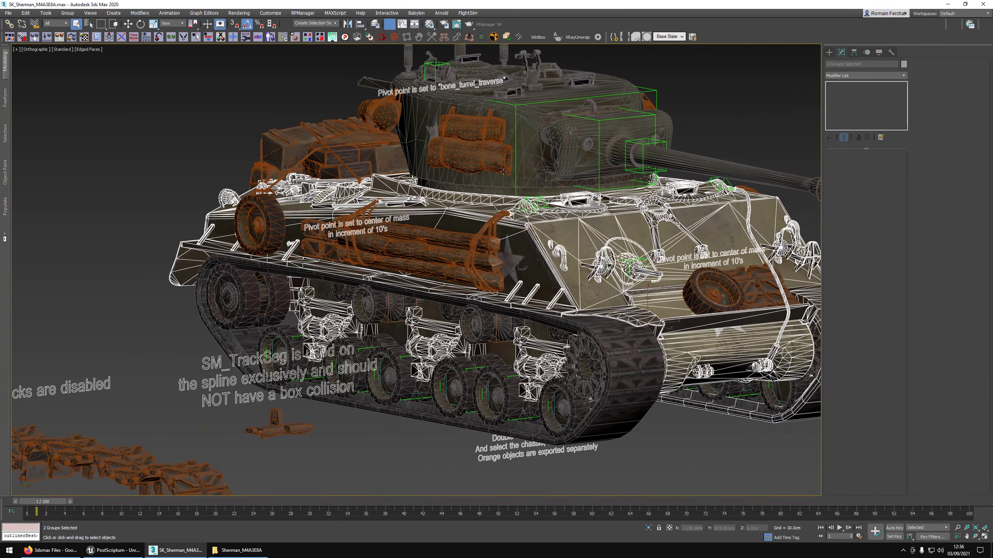
scroll(550, 201, down, 2)
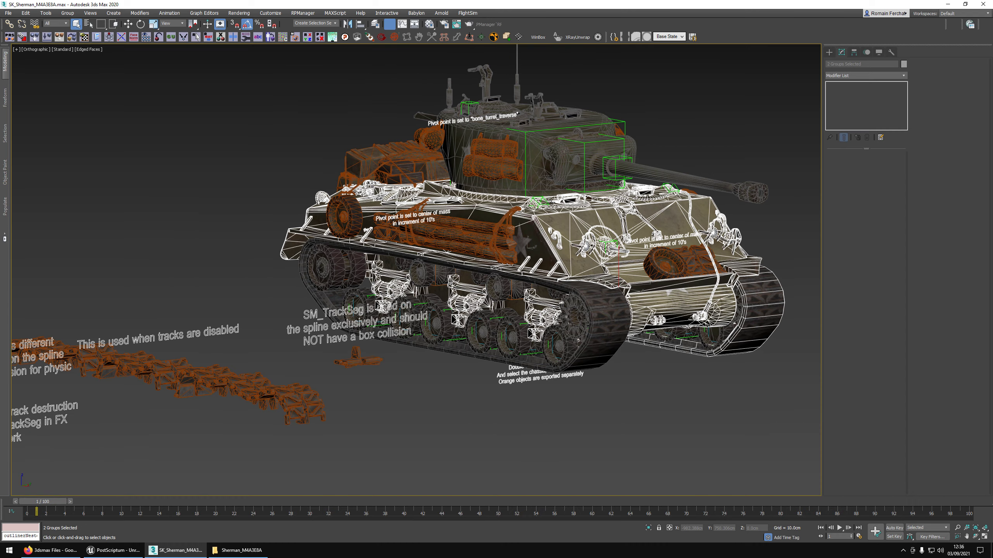
Deselect the chassis and select the orange wooden logs on the hull's side for inspection.
click(441, 459)
click(469, 235)
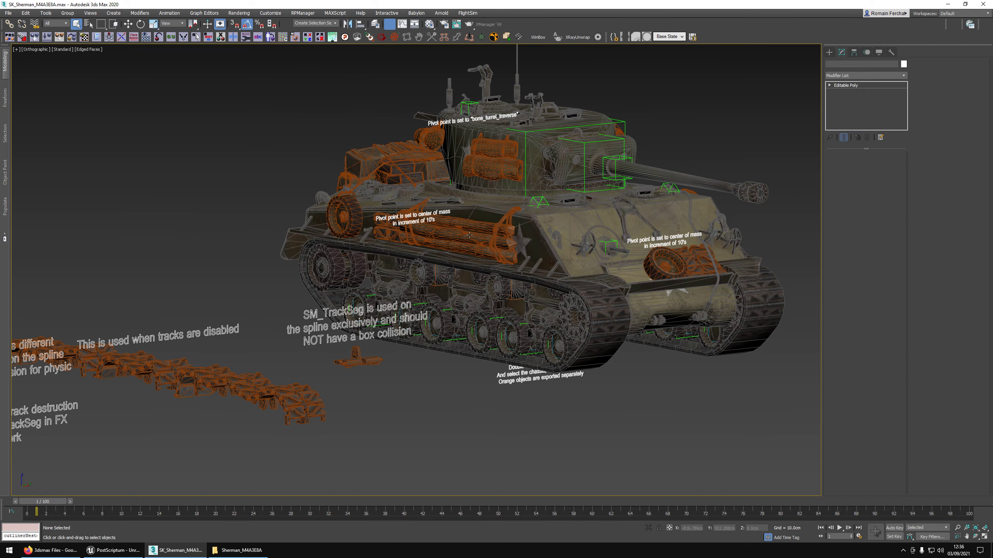
alt+middle_drag(469, 235, 419, 241)
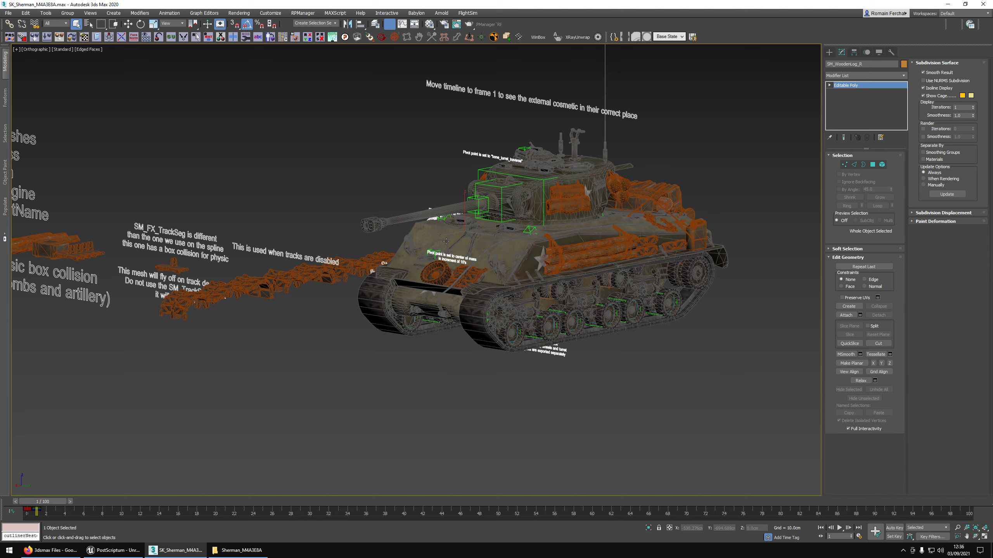
alt+middle_drag(475, 290, 545, 317)
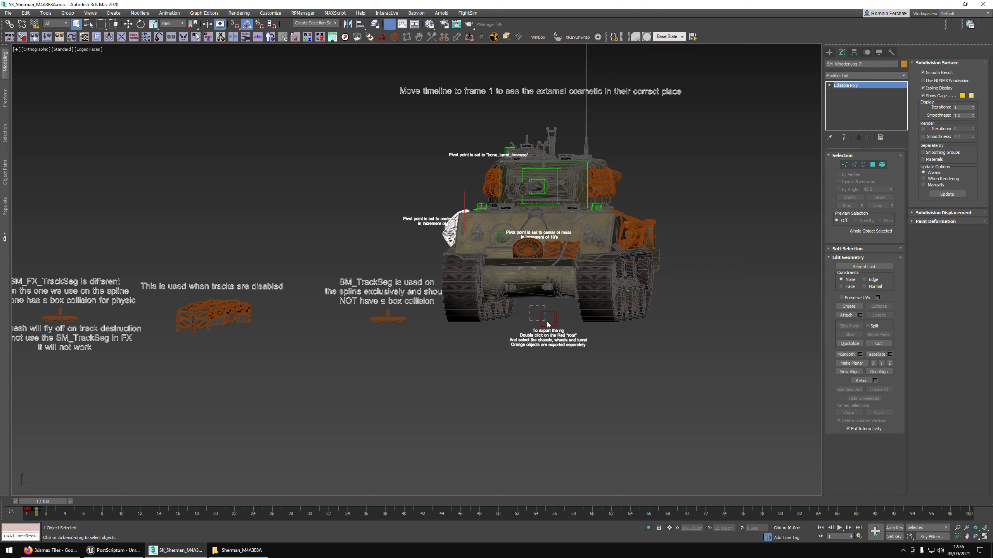
Select only the red root point helper beneath the tank's front and activate the Move tool.
drag(547, 322, 561, 321)
scroll(561, 321, up, 2)
mouse_move(561, 321)
alt+middle_down()
mouse_move(576, 324)
mouse_move(560, 317)
alt+middle_up()
key(w)
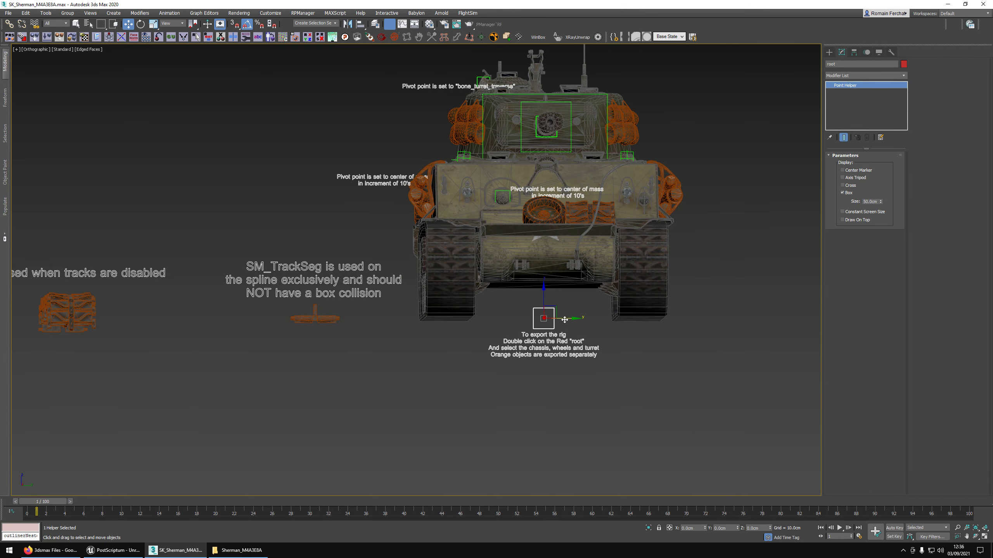
mouse_move(564, 320)
mouse_down()
mouse_move(619, 325)
mouse_move(528, 325)
mouse_move(632, 327)
mouse_move(532, 328)
mouse_move(553, 325)
mouse_up()
scroll(364, 300, down, 2)
Examine the rig export instructions beneath the root helper and the orange objects around the tank.
alt+middle_drag(364, 298, 333, 307)
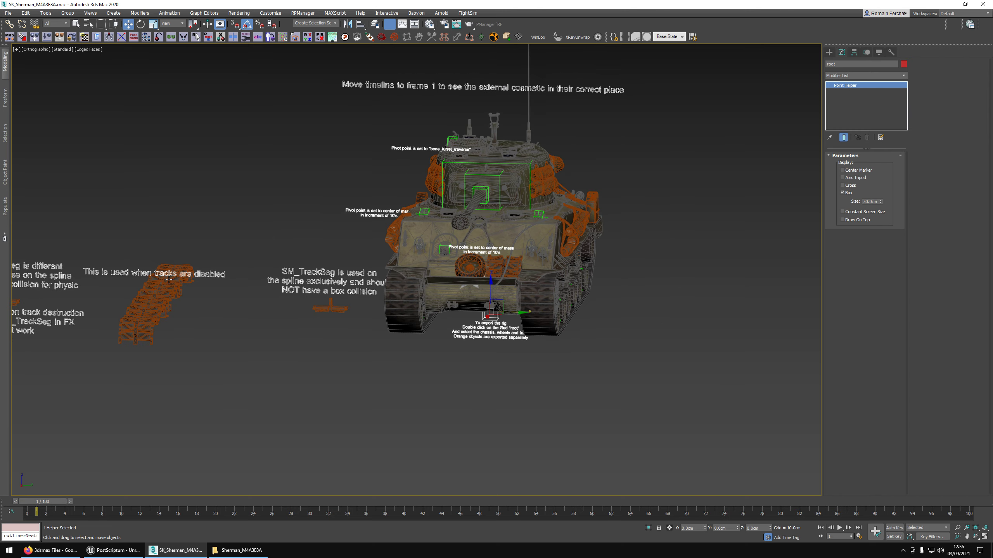
alt+middle_drag(168, 279, 151, 238)
scroll(562, 255, up, 2)
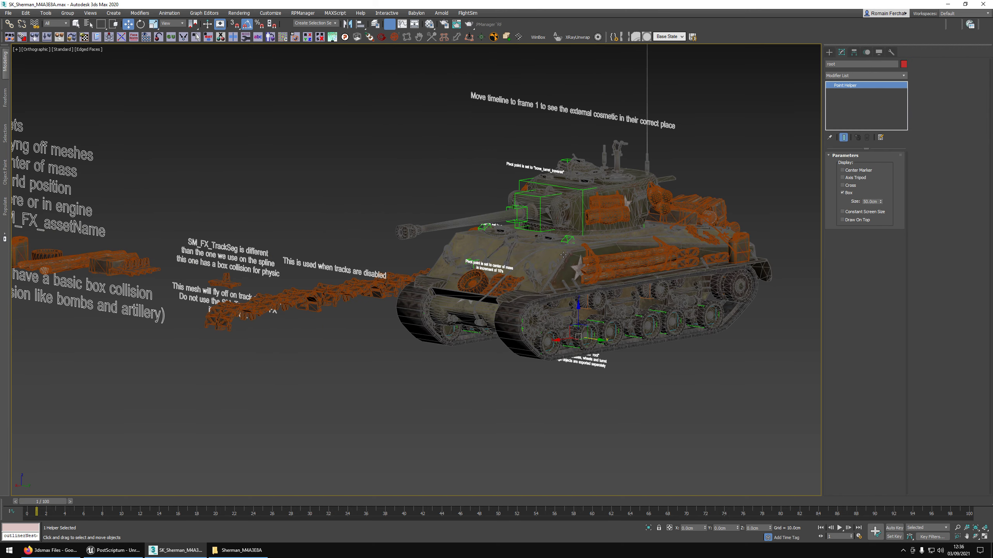
scroll(532, 321, up, 2)
alt+middle_drag(532, 321, 723, 387)
middle_drag(602, 383, 554, 390)
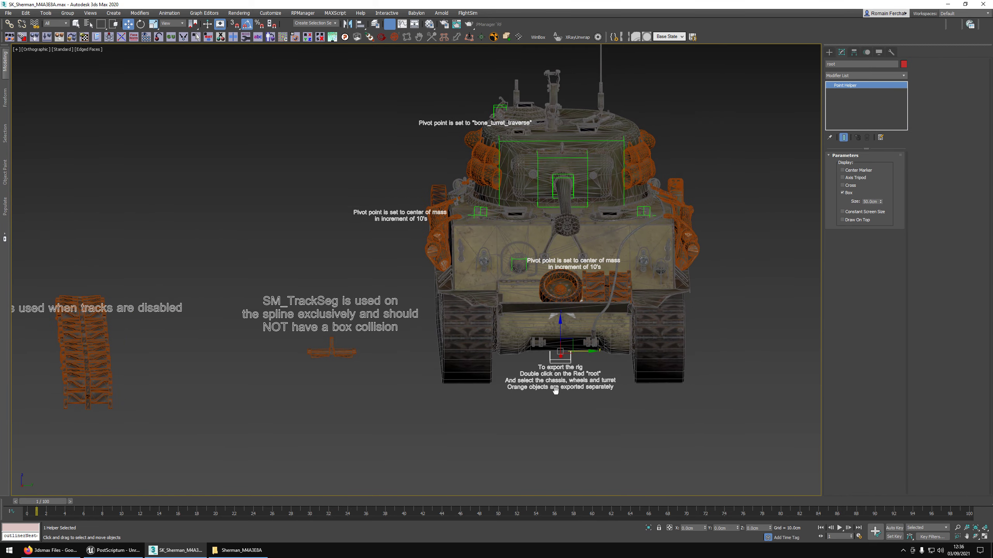
scroll(555, 388, down, 2)
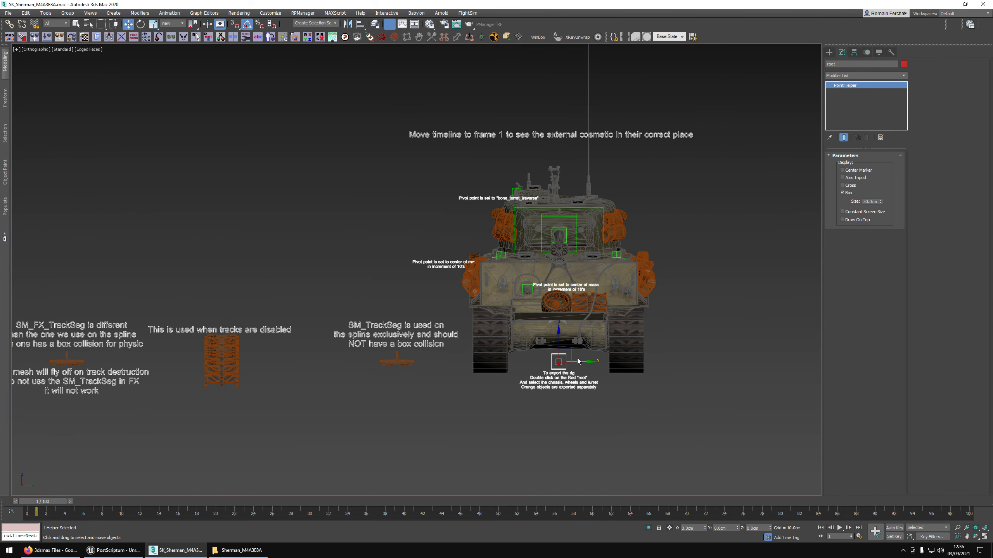
scroll(581, 377, up, 3)
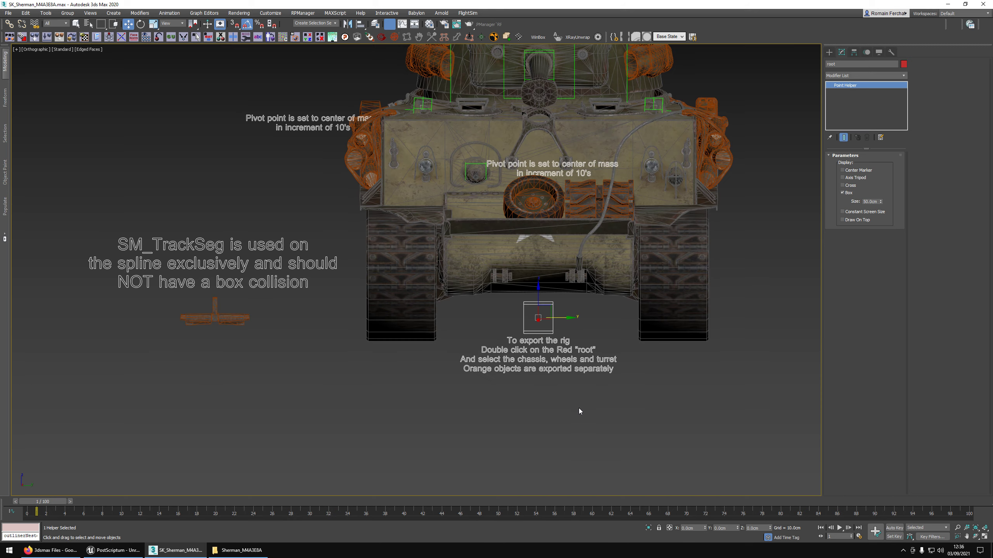
Select the root helper with its whole hierarchy, and add the wheels, chassis and turret to the selection.
click(578, 408)
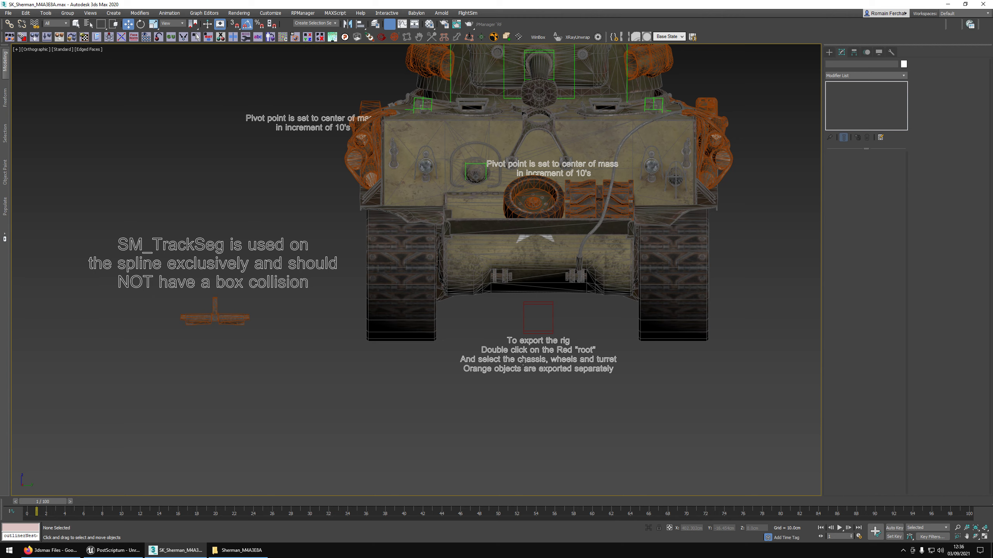
double_click(553, 308)
scroll(555, 309, down, 2)
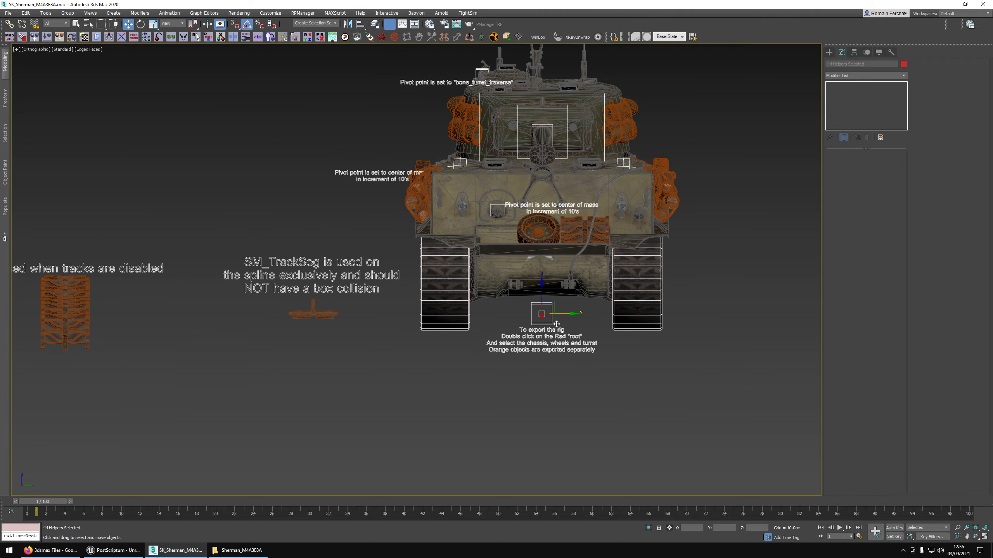
alt+middle_drag(556, 324, 584, 291)
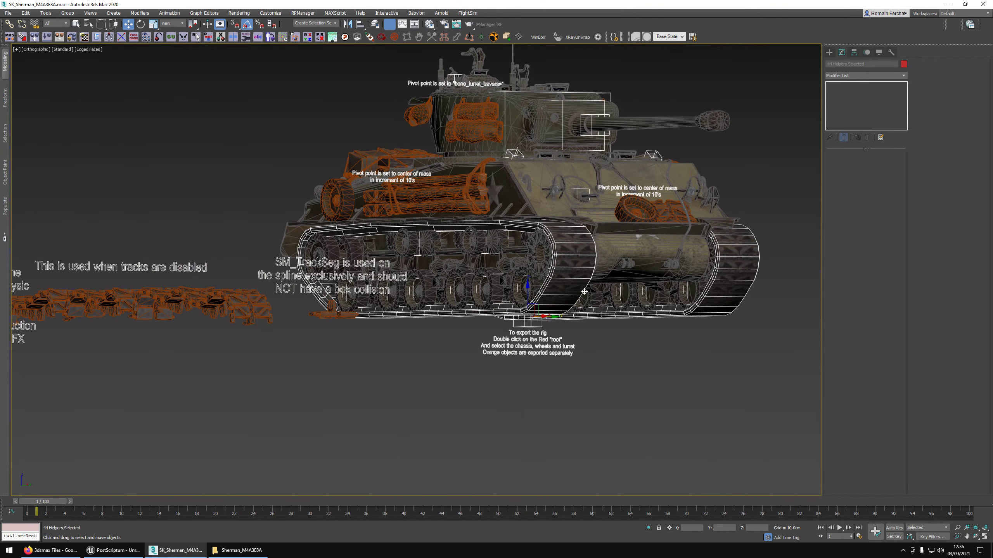
ctrl+click(540, 253)
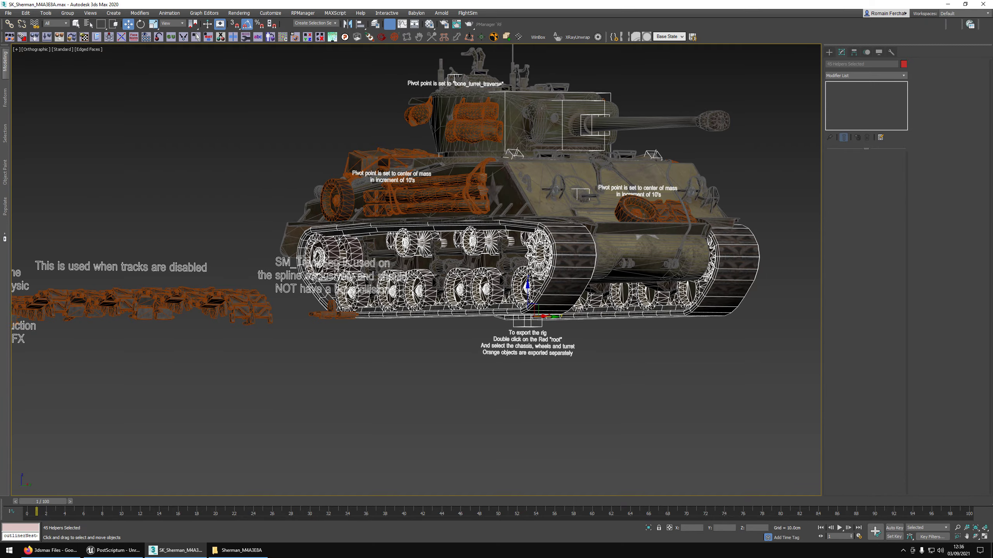
ctrl+click(551, 206)
ctrl+click(548, 129)
alt+middle_drag(547, 137, 564, 175)
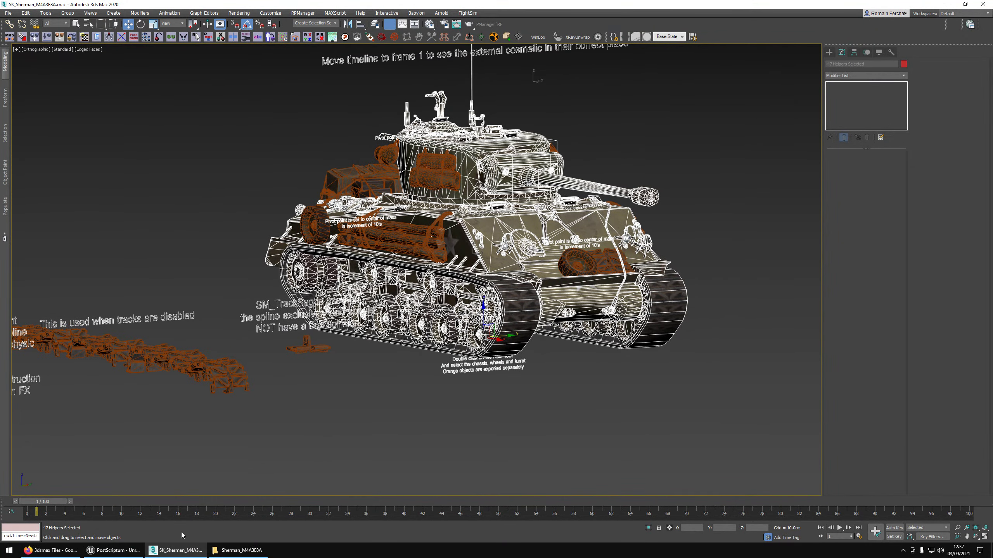
Switch to Google Drive in the browser and open the "3dsmax to Unreal - Export Settings" document from the Vehicle_Overhaul folder.
click(51, 550)
click(557, 90)
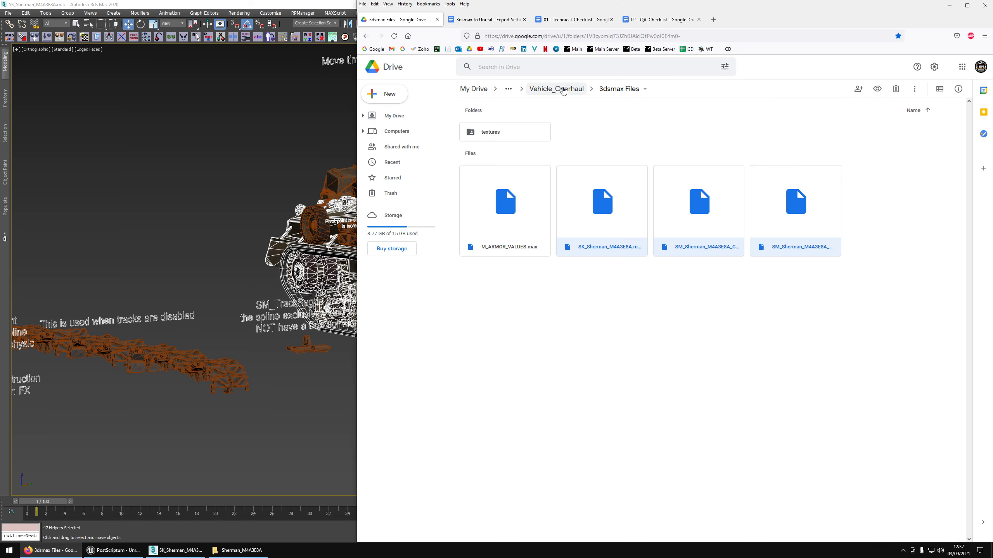
click(699, 200)
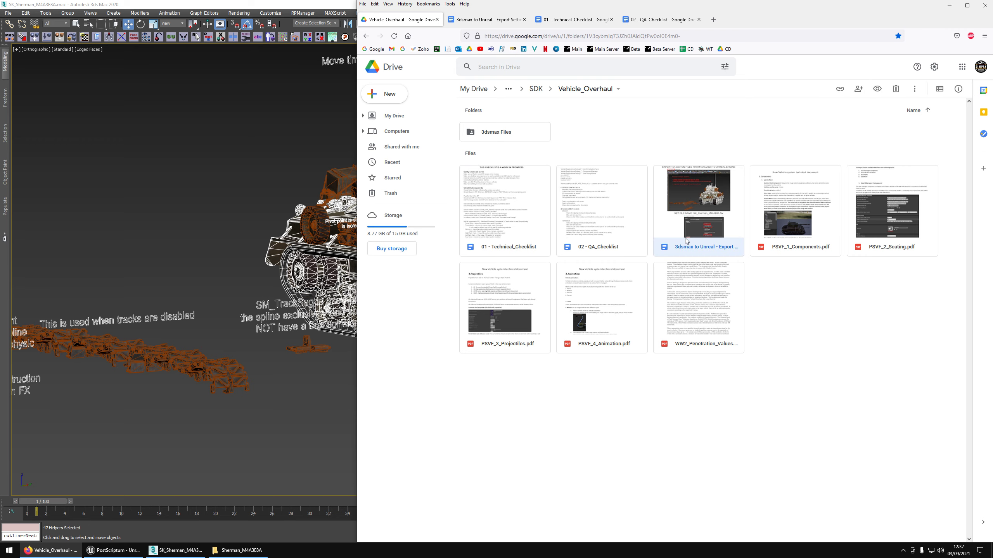
double_click(705, 201)
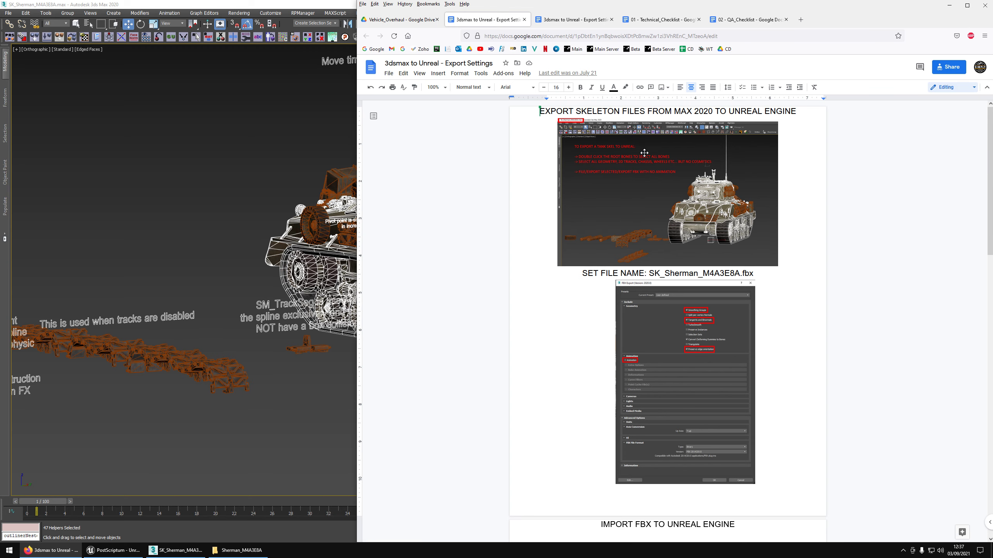
Read through the document's FBX export settings, Unreal import options, folder naming and expected skeleton assets.
scroll(733, 237, down, 2)
scroll(733, 237, down, 1)
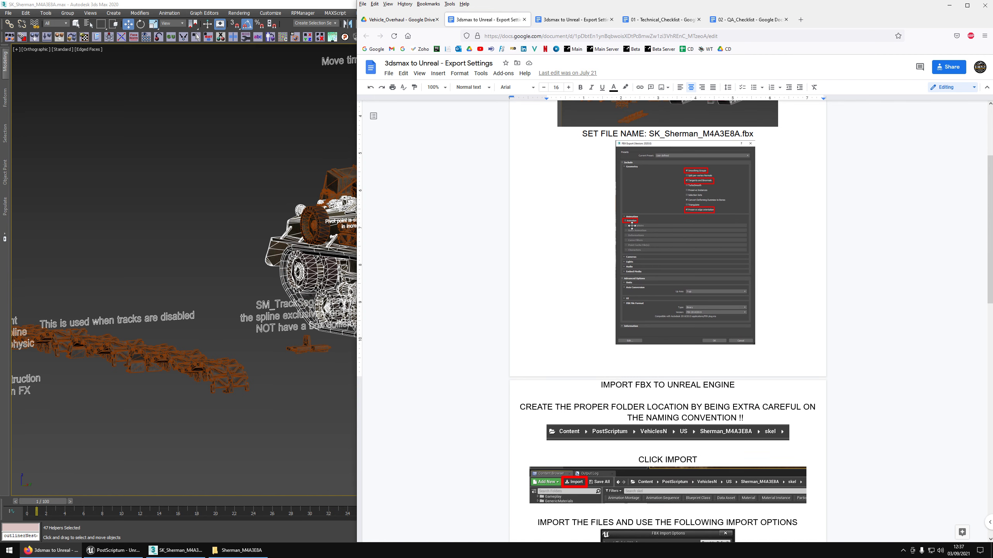
scroll(701, 179, down, 1)
scroll(701, 178, down, 4)
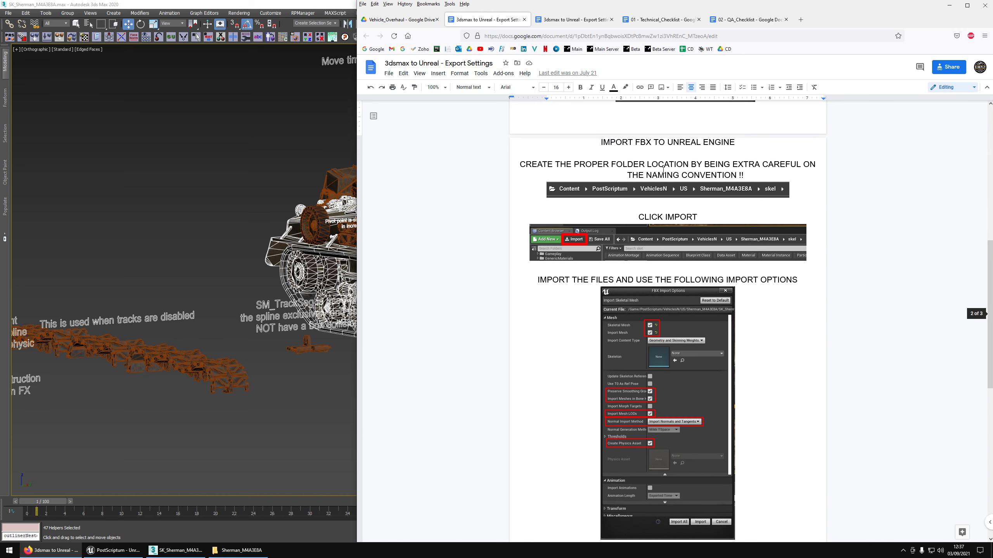
drag(615, 141, 737, 142)
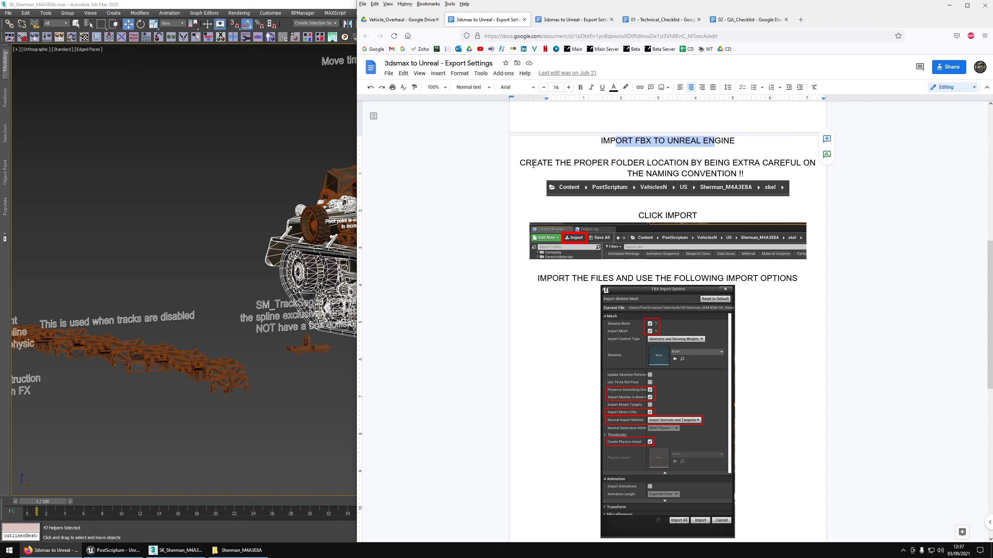
scroll(649, 173, down, 3)
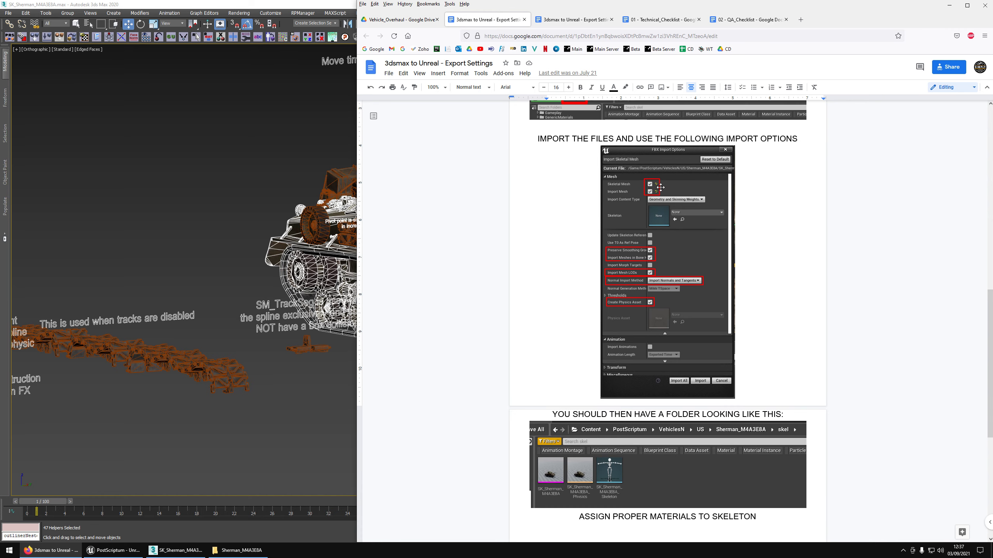
scroll(664, 254, down, 6)
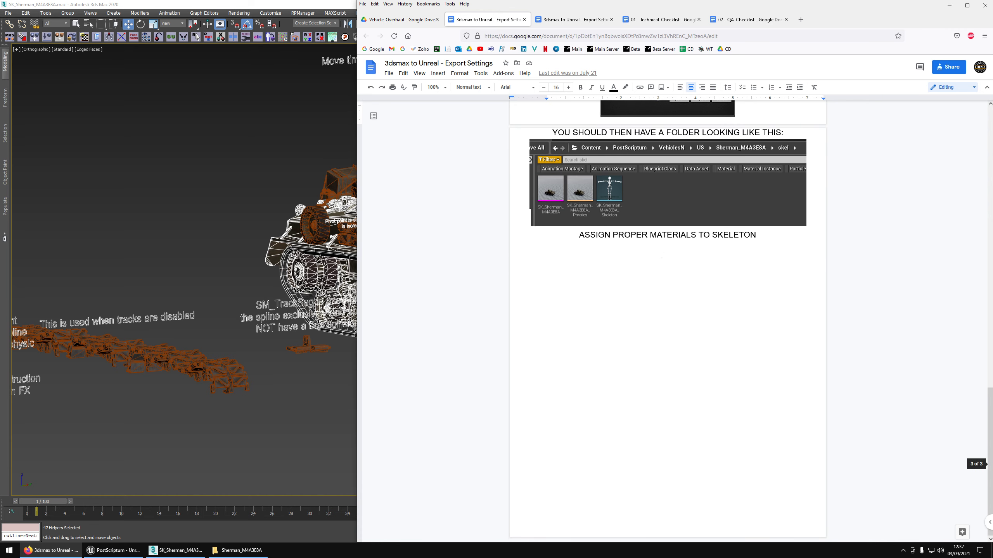
scroll(667, 286, up, 4)
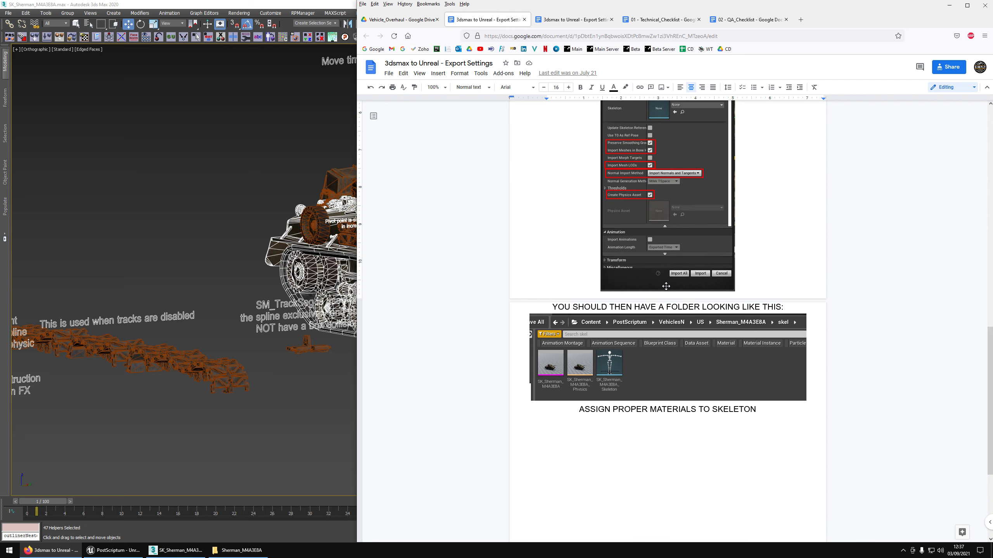
scroll(666, 286, up, 8)
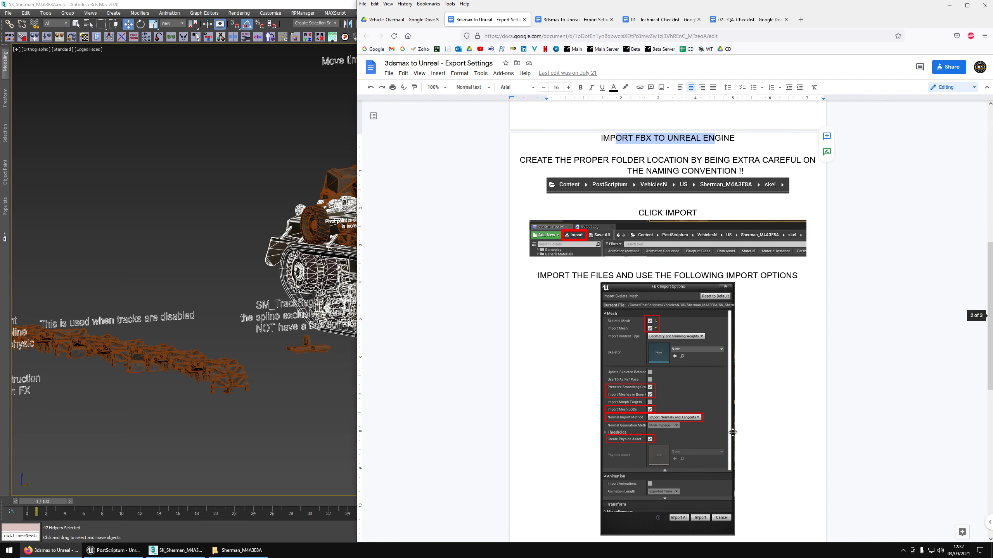
scroll(644, 196, down, 8)
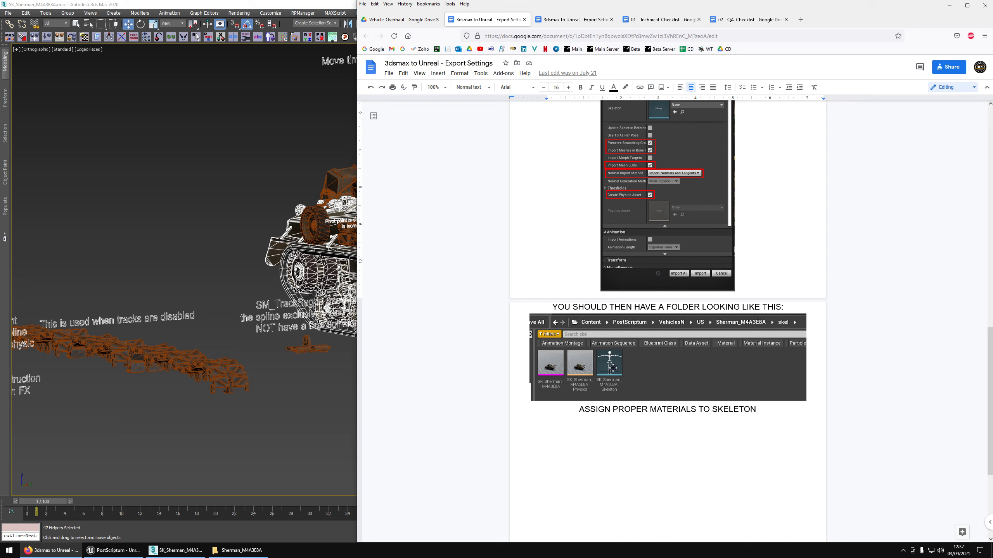
Return to 3ds Max, clear the rig selection and frame the front of the tank with its root helper.
key(alt+Tab)
scroll(450, 205, down, 3)
alt+middle_drag(450, 206, 407, 199)
click(627, 362)
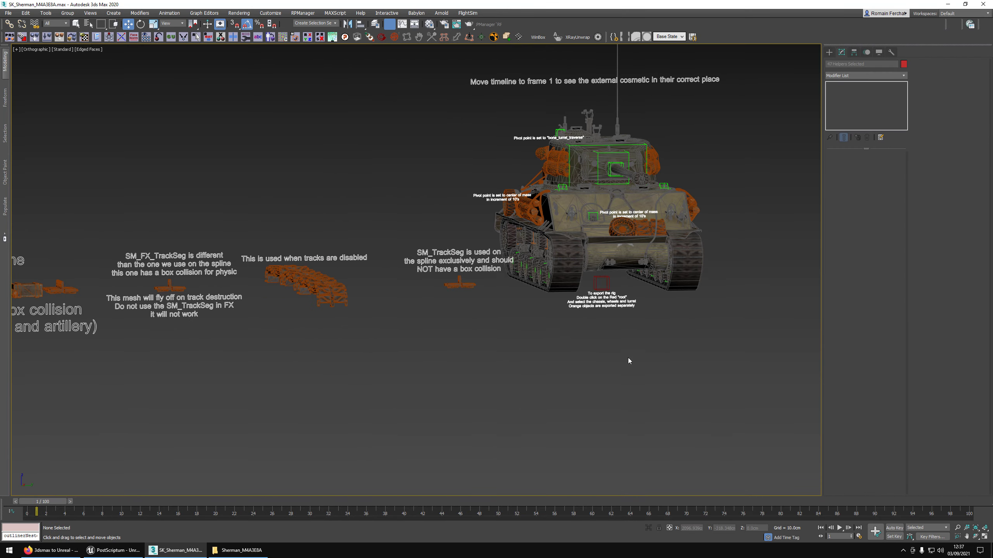
scroll(617, 287, up, 5)
middle_drag(558, 231, 511, 290)
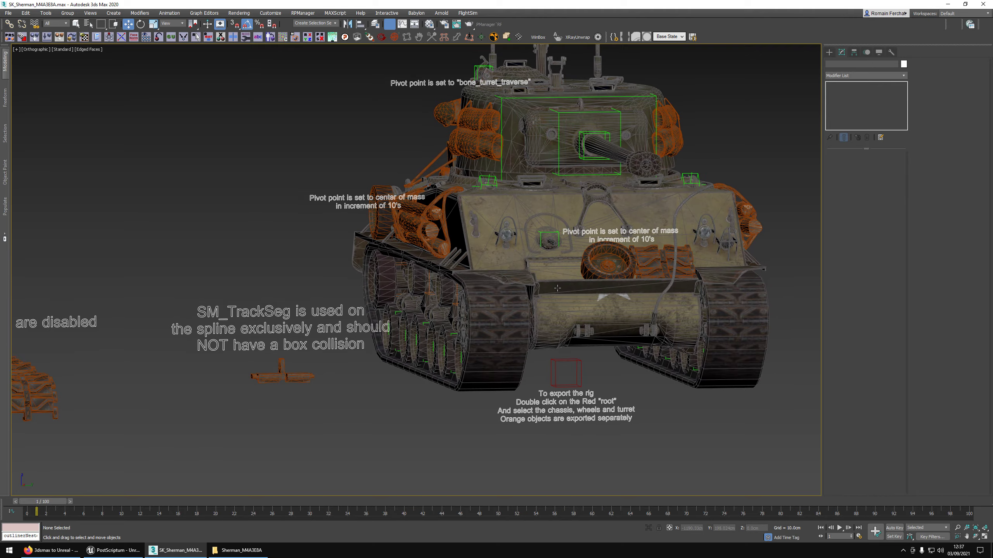
Select the SM_WoodenLog_R bundle on the hull side and examine its placement from the front, side and rear of the tank.
middle_drag(429, 245, 449, 292)
scroll(449, 292, up, 2)
click(451, 248)
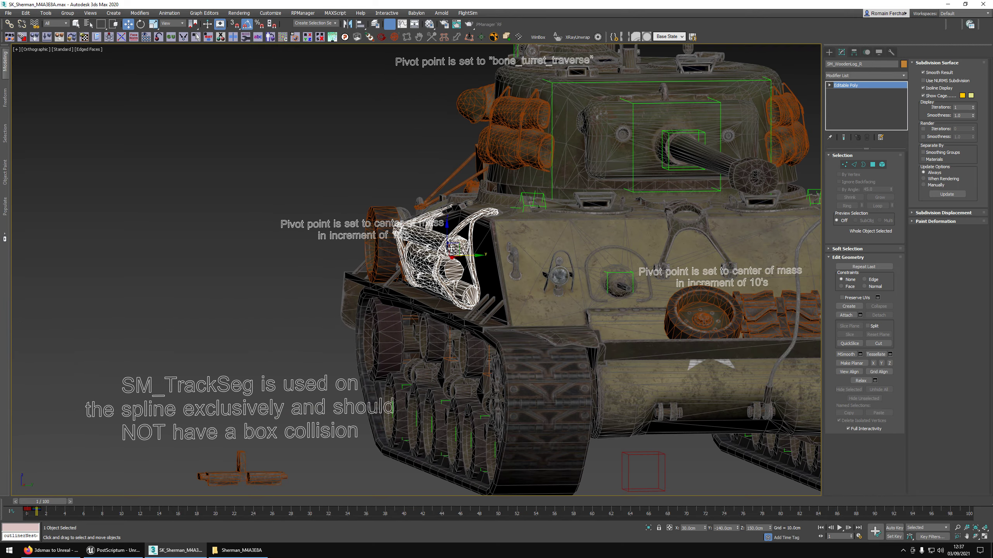
mouse_move(461, 236)
alt+middle_down()
mouse_move(517, 250)
mouse_move(462, 237)
mouse_move(494, 248)
mouse_move(446, 247)
alt+middle_up()
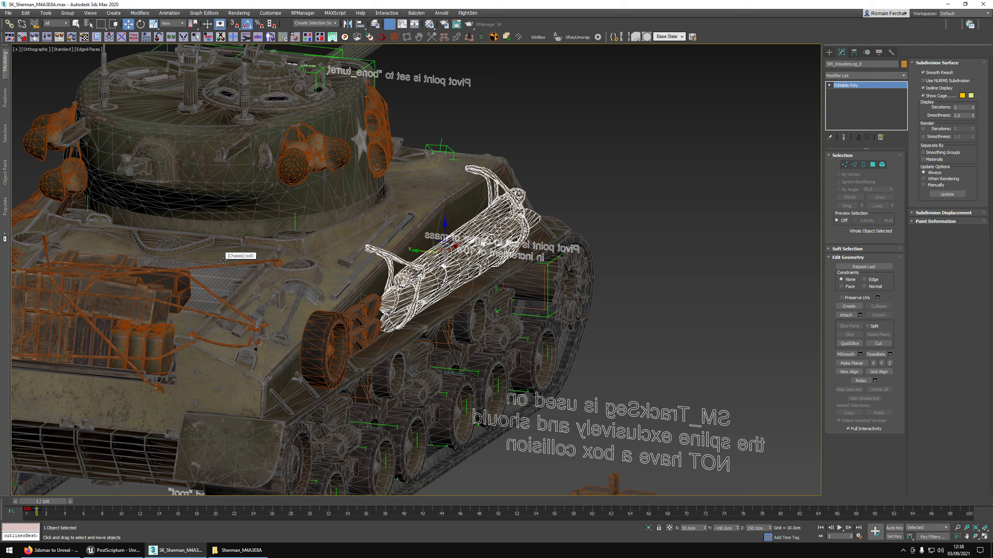
alt+middle_drag(226, 262, 440, 236)
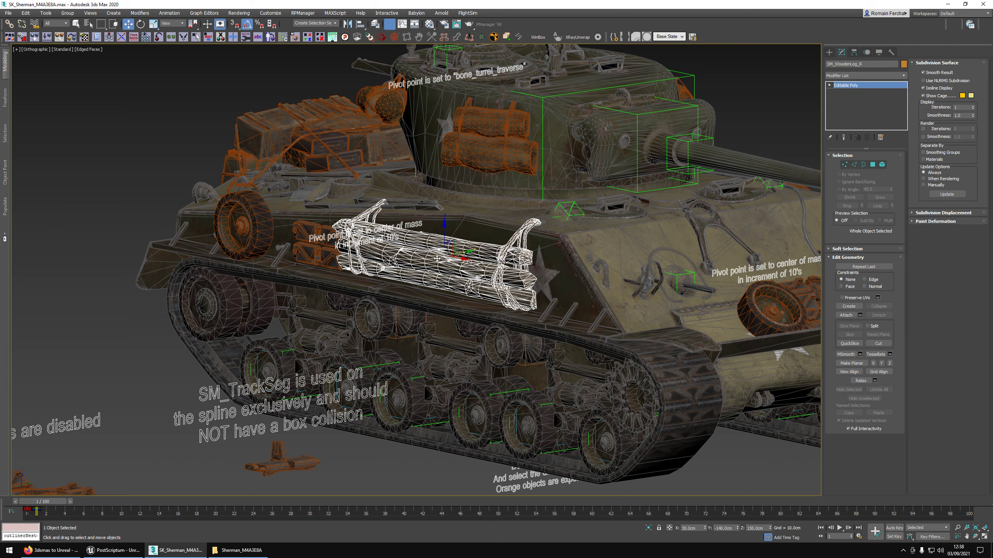
alt+middle_drag(437, 259, 393, 372)
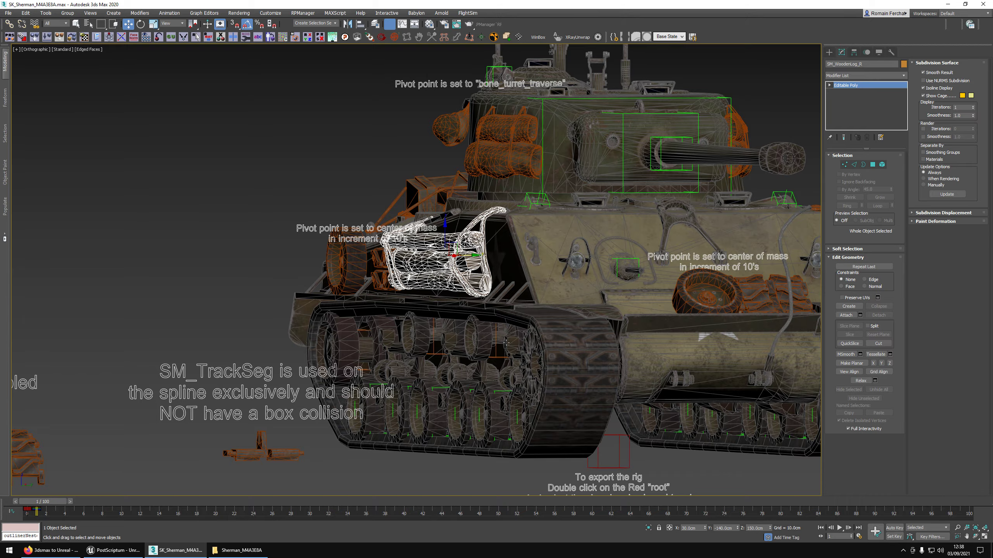
alt+middle_drag(507, 259, 602, 270)
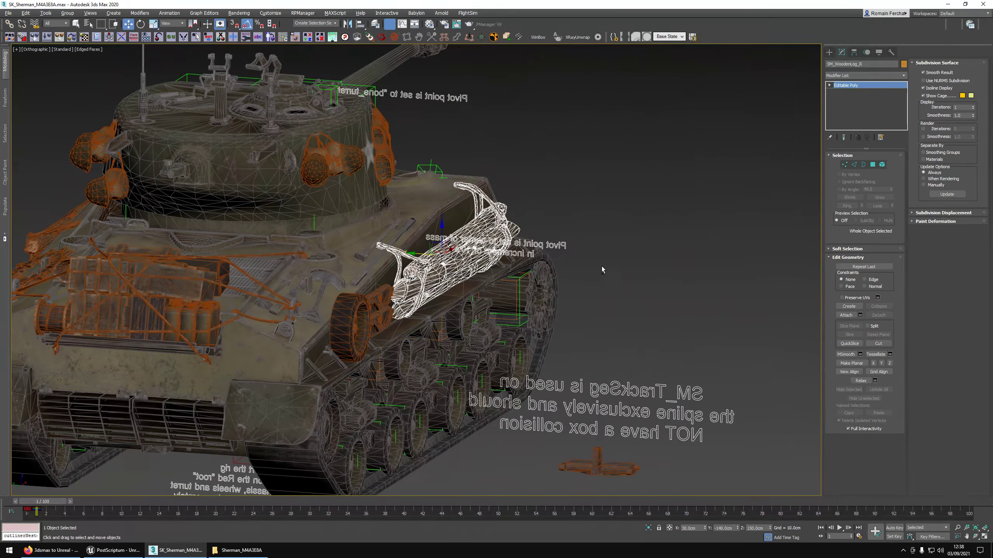
Select SM_Helmets_R on the turret side and inspect the gear up close with the edged faces hidden, restoring the edges after.
click(355, 165)
scroll(355, 165, up, 2)
mouse_move(395, 158)
alt+middle_down()
mouse_move(348, 180)
mouse_move(304, 162)
mouse_move(324, 175)
mouse_move(321, 197)
mouse_move(305, 195)
alt+middle_up()
scroll(324, 175, up, 2)
key(F4)
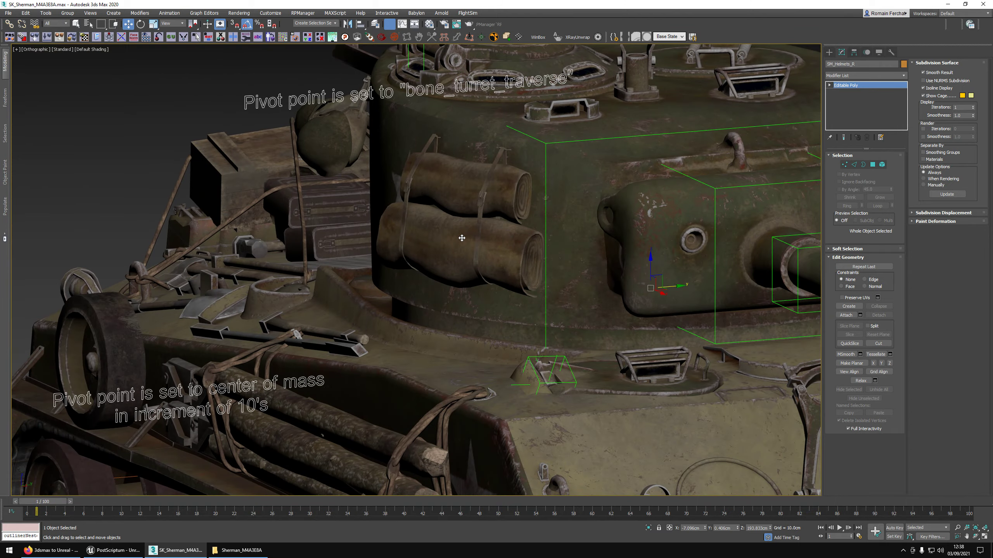
key(F4)
alt+middle_drag(411, 238, 566, 227)
scroll(555, 229, down, 3)
alt+middle_drag(819, 34, 422, 212)
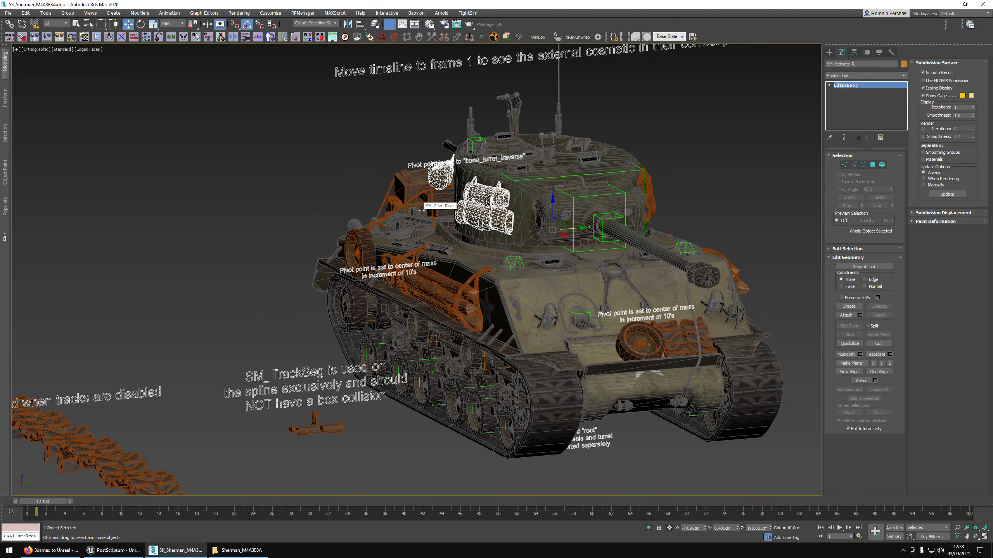
Compare the pivot of the bone_turret_traverse helper with the pivot of SM_Helmets_R by selecting one after the other.
alt+middle_drag(531, 213, 549, 330)
alt+middle_drag(454, 159, 551, 168)
scroll(549, 170, up, 3)
click(535, 161)
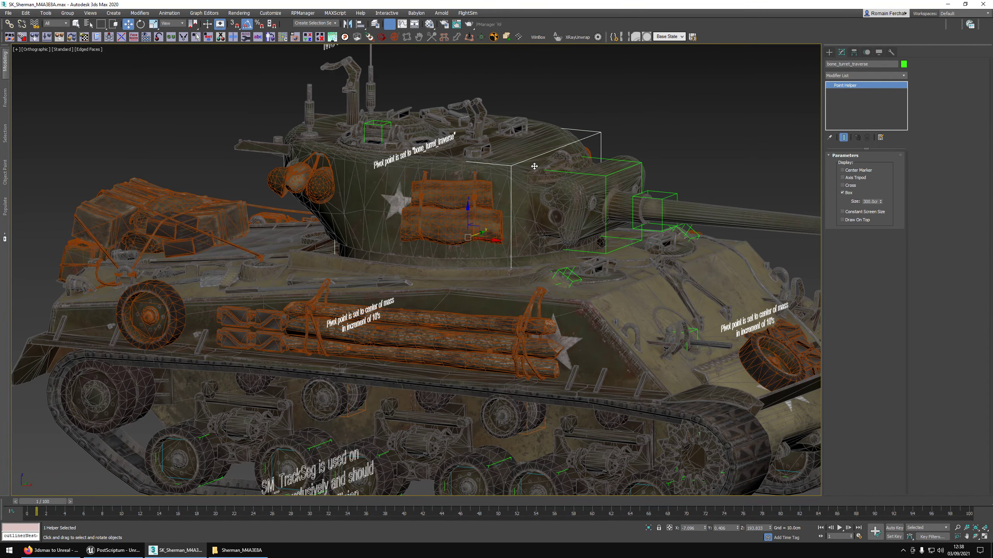
key(e)
mouse_move(478, 249)
mouse_down()
mouse_move(518, 240)
mouse_move(479, 249)
mouse_up()
click(449, 200)
key(w)
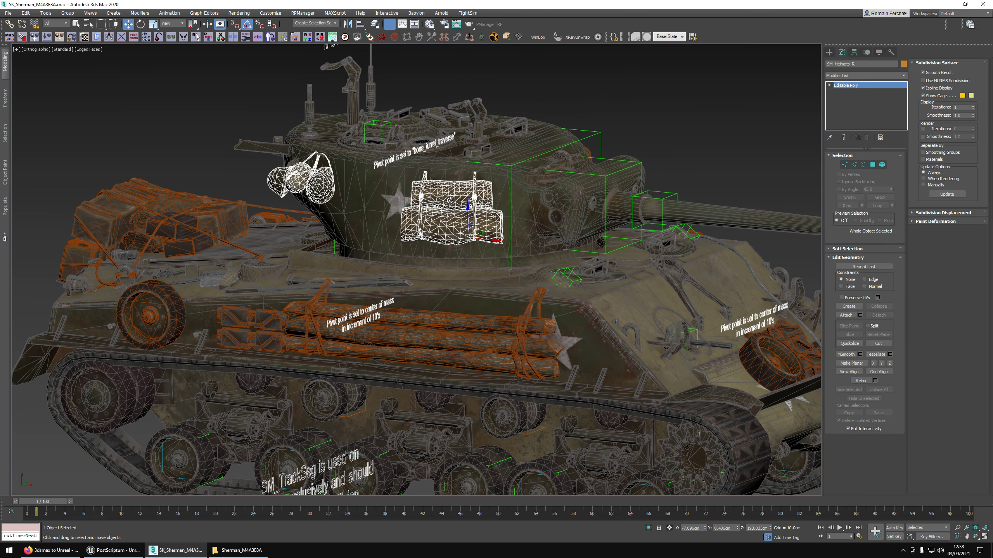
Check the turret traverse helper's pivot again from the turret's front corner, and switch the selection back to SM_Helmets_R.
alt+middle_drag(450, 200, 566, 268)
scroll(541, 289, up, 5)
scroll(566, 267, down, 3)
click(671, 200)
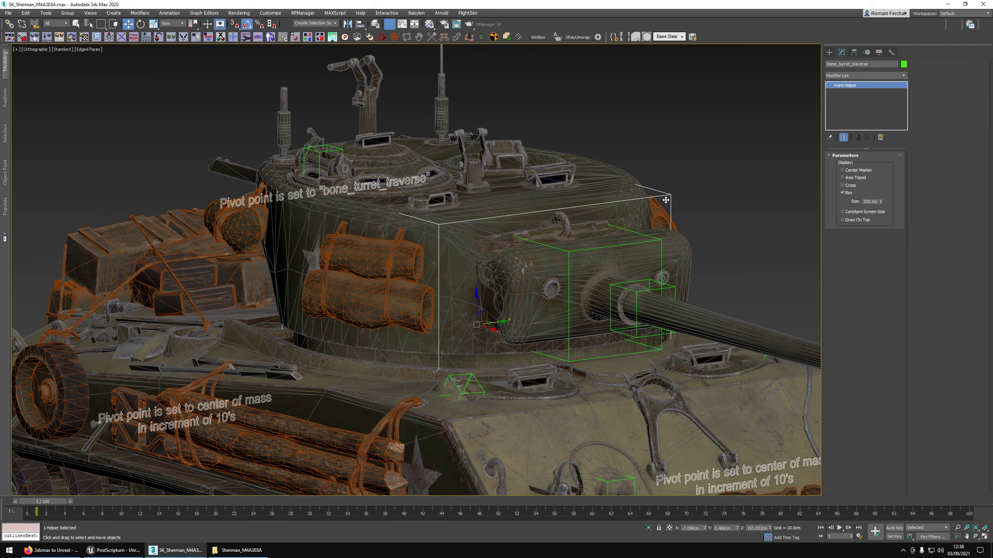
click(350, 284)
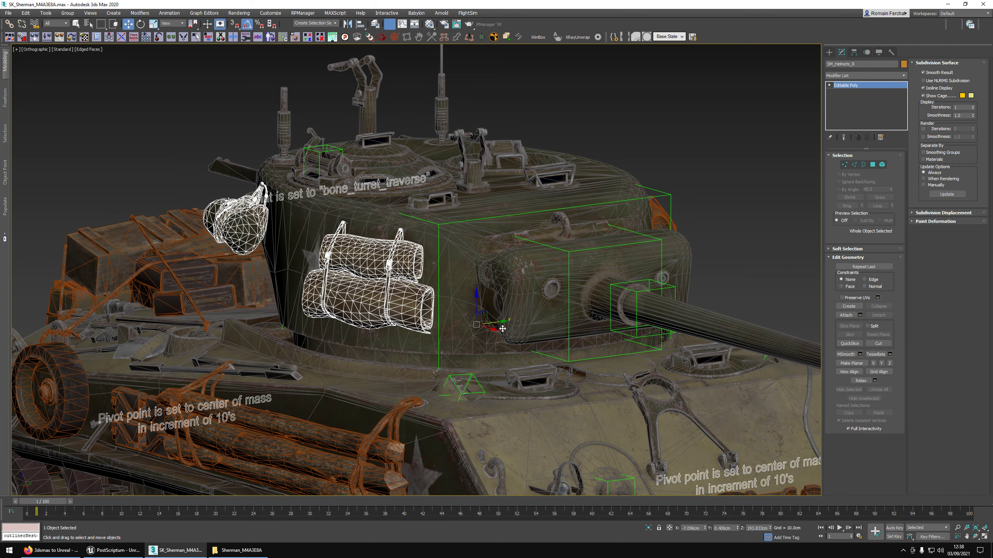
Try rotating the bone_turret_traverse helper and SM_Helmets_R together about their pivot point, then reselect only SM_Helmets_R.
click(671, 195)
click(430, 261)
key(e)
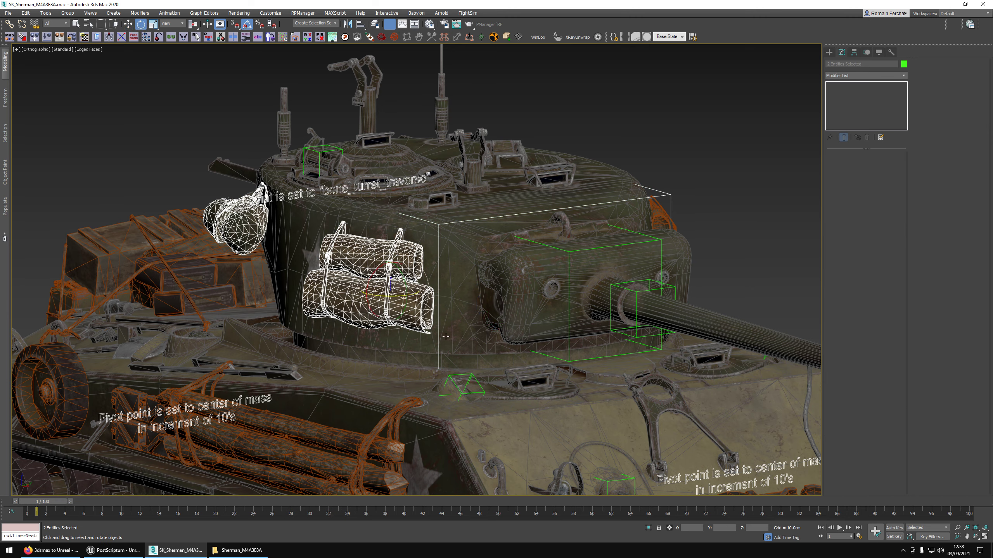
drag(193, 24, 193, 58)
drag(475, 329, 425, 313)
right_click(425, 314)
key(w)
click(380, 273)
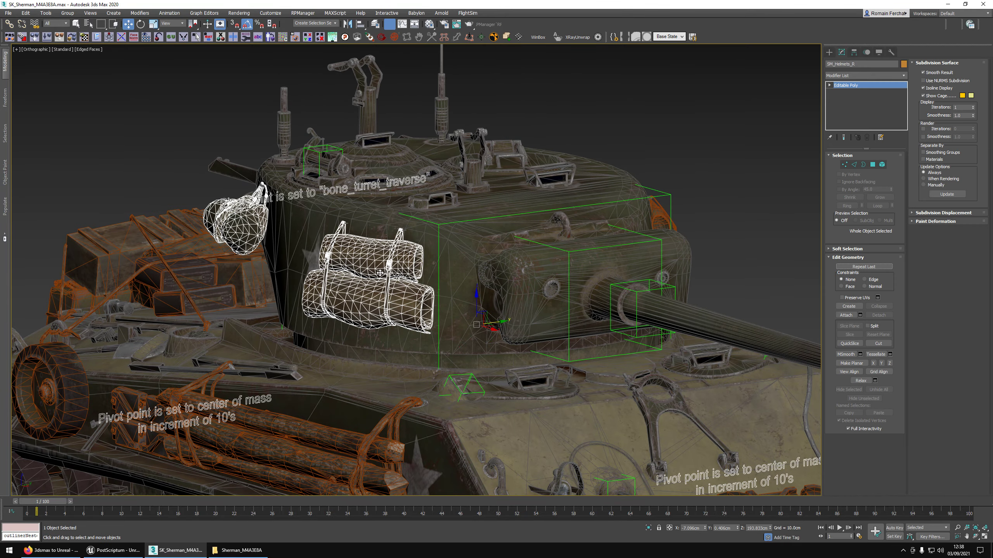
Select the large helper box around the turret front and point out its name, bone_turret_traverse.
scroll(419, 290, down, 3)
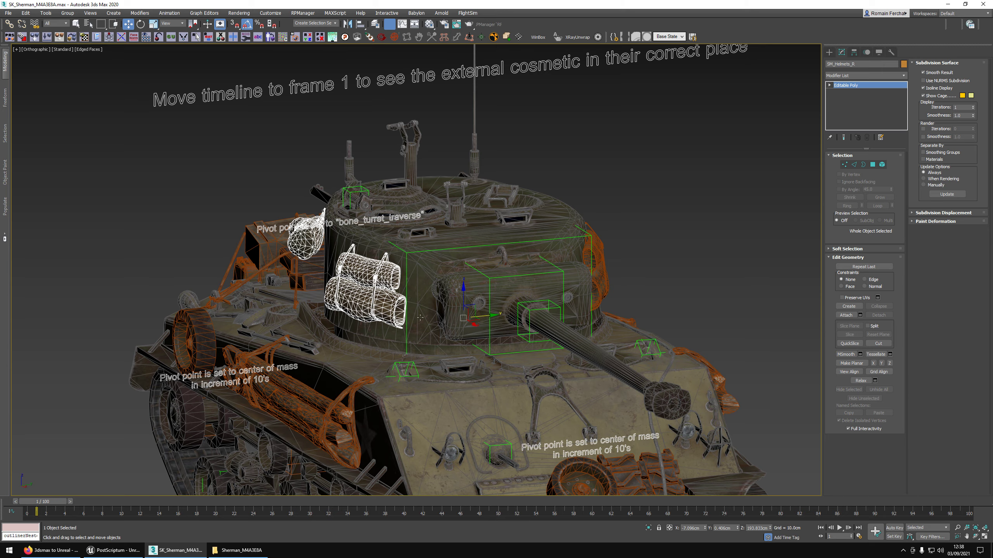
scroll(499, 285, down, 2)
middle_drag(498, 286, 452, 276)
scroll(452, 275, up, 2)
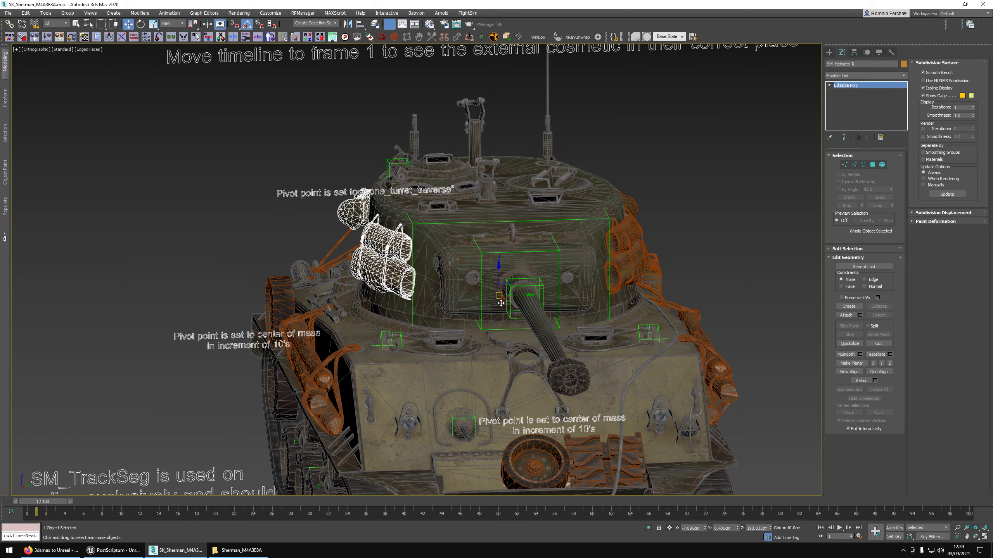
click(609, 222)
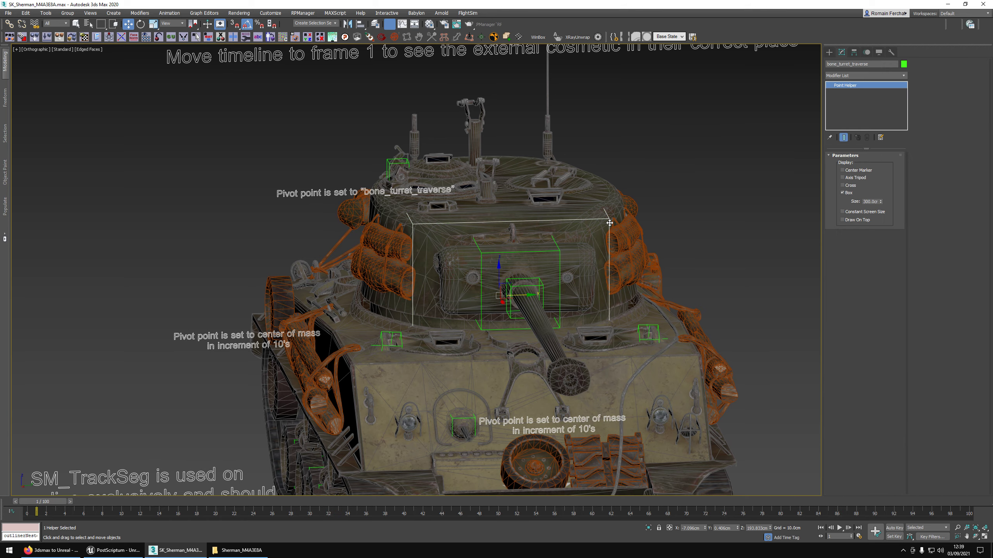
drag(873, 65, 861, 70)
alt+middle_drag(479, 242, 587, 233)
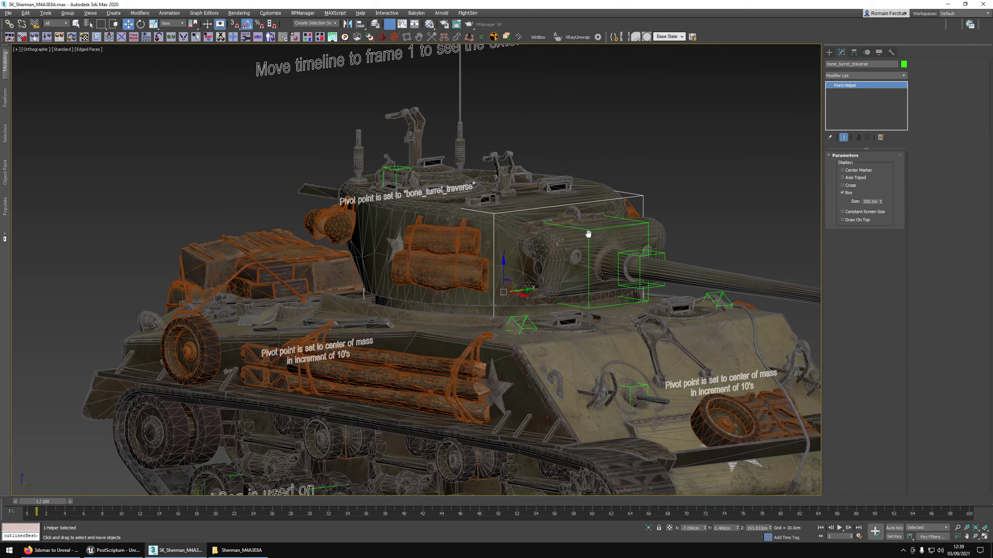
Select SM_WoodenLog_R, frame it in the view and check the X, Y and Z position of its pivot.
middle_drag(508, 286, 454, 211)
click(362, 260)
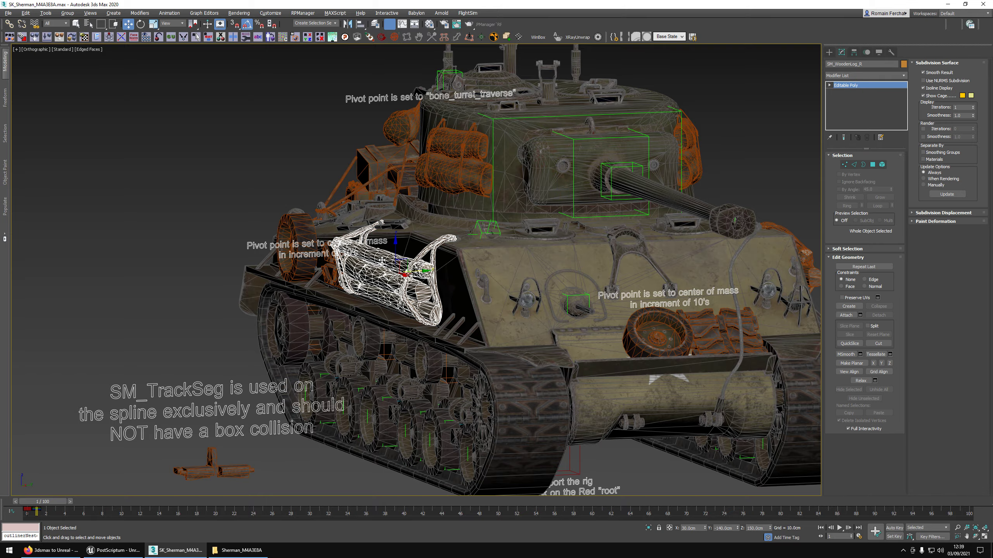
key(z)
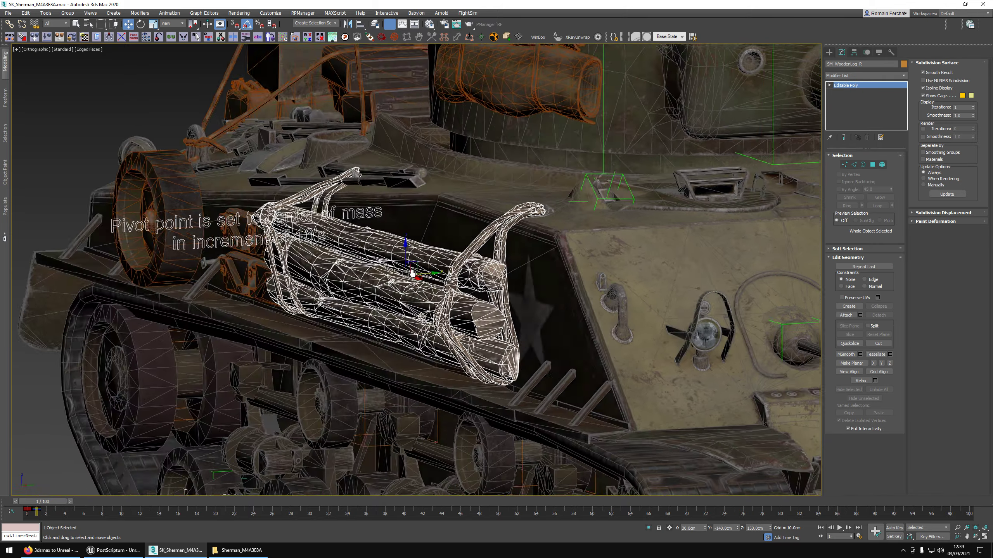
alt+middle_drag(412, 272, 289, 172)
alt+middle_drag(427, 273, 444, 237)
alt+middle_drag(389, 271, 403, 242)
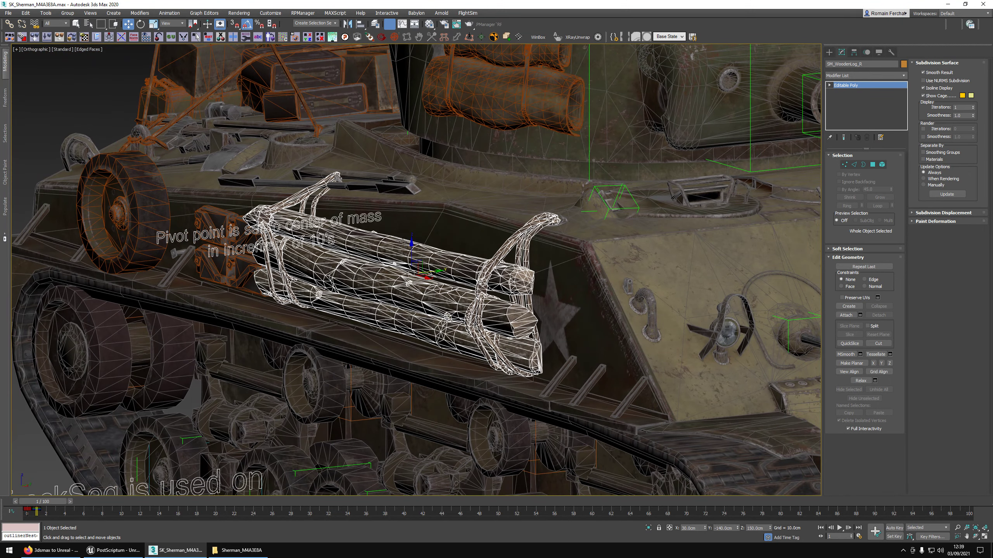
click(692, 528)
click(728, 528)
click(762, 529)
alt+middle_drag(582, 411, 409, 318)
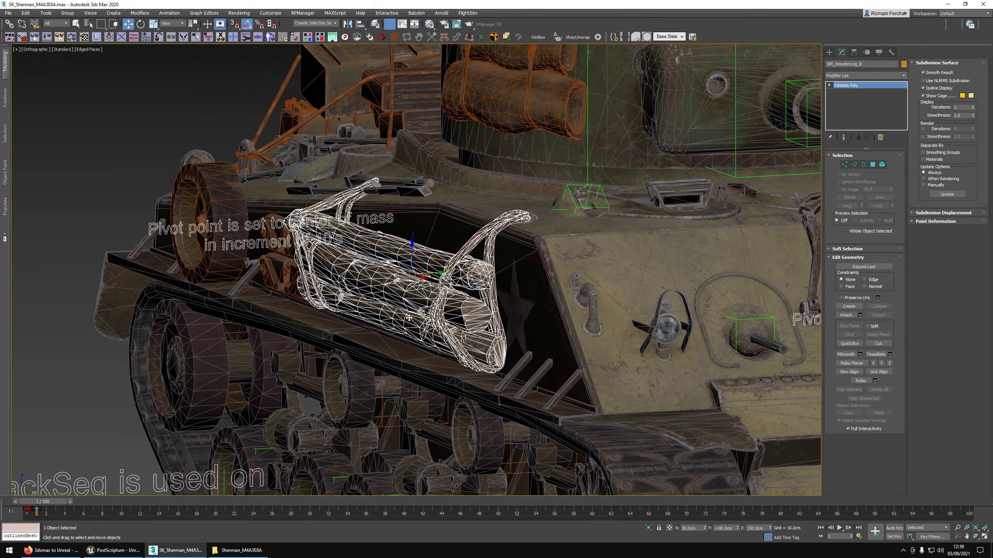
Center the pivot of SM_WoodenLog_R to the object, then round the pivot's position to X 30, Y -140, Z 150 cm.
click(853, 52)
click(864, 106)
click(864, 147)
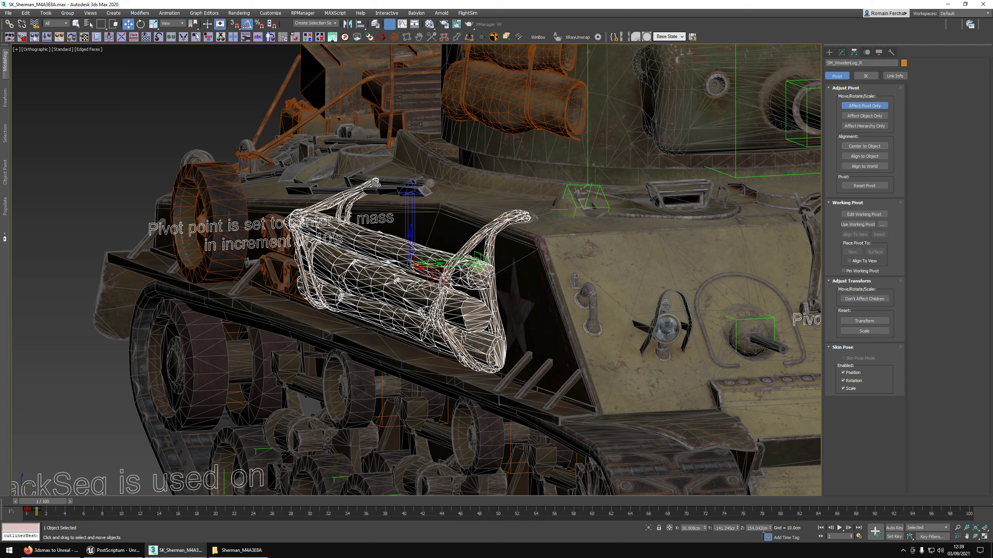
double_click(687, 530)
double_click(725, 530)
double_click(761, 530)
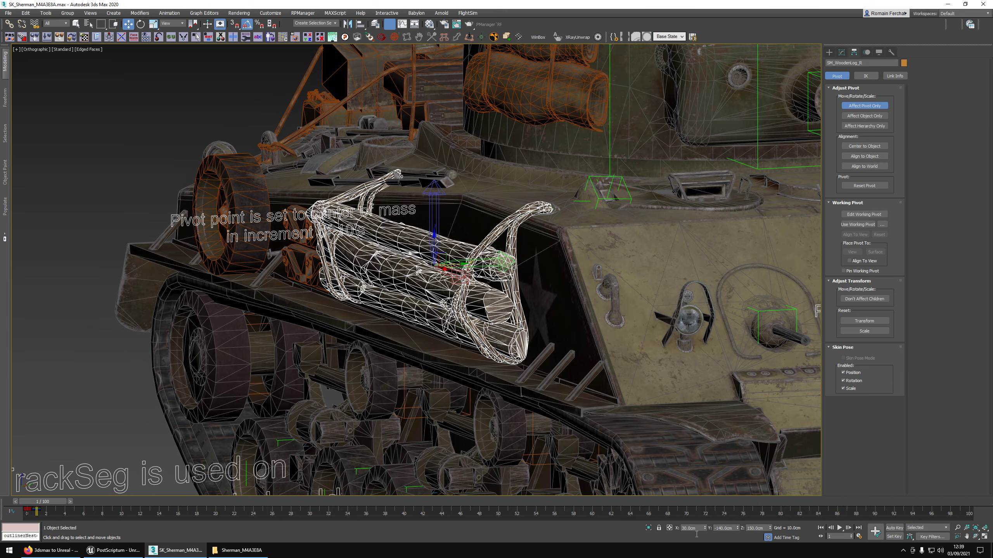
key(Tab)
key(Tab)
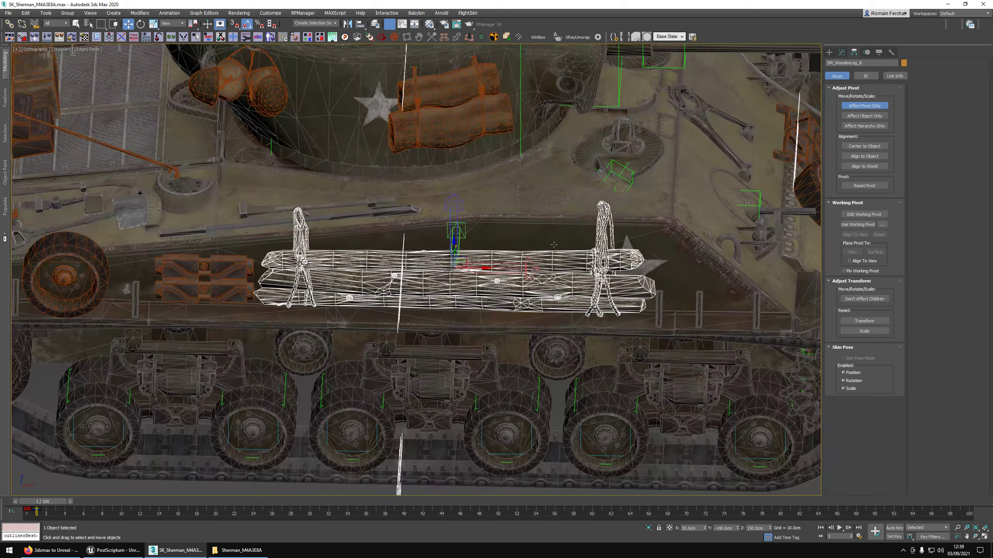
Inspect the log bundle's rope loop on the hull hook with and without edged faces, and leave pivot-only editing.
scroll(646, 198, up, 10)
key(F4)
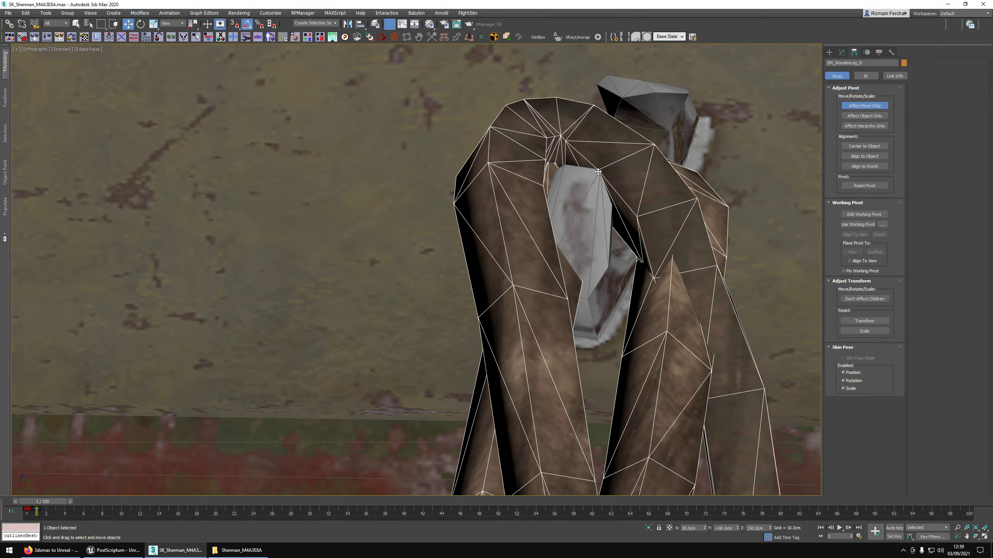
key(F4)
scroll(673, 158, down, 10)
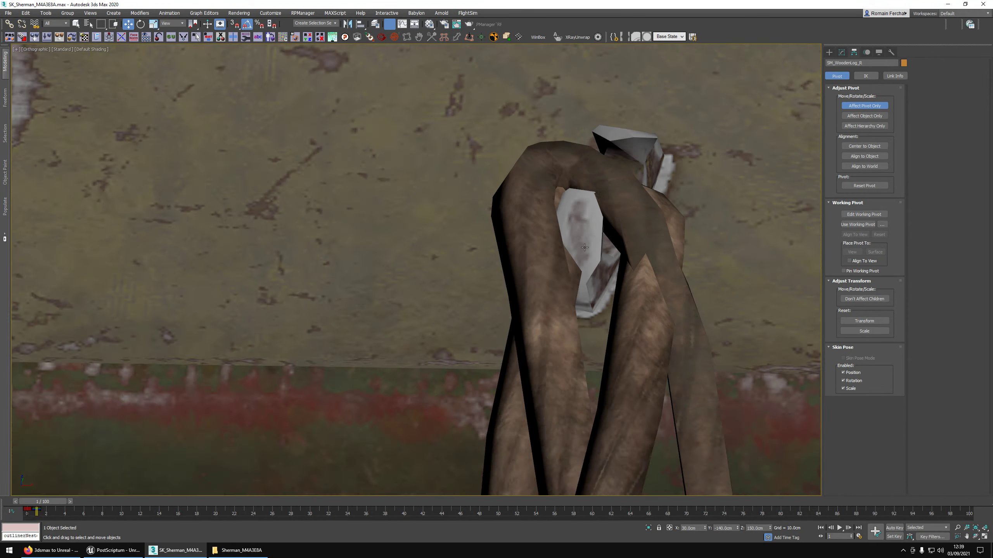
key(F4)
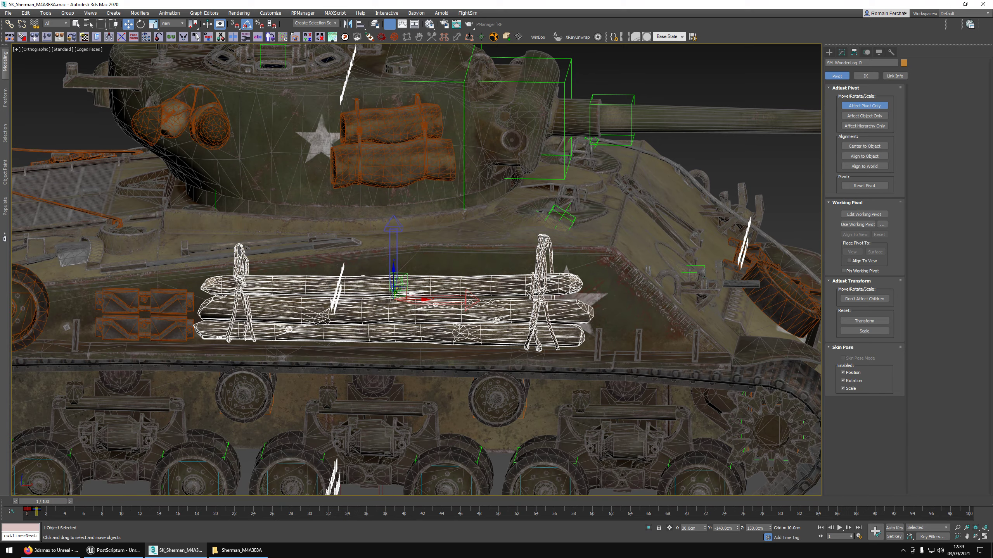
key(Tab)
click(869, 106)
Frame the whole tank and move the timeline to frame 0 and back to frame 1 to compare the cosmetic parts' positions.
scroll(369, 254, down, 4)
mouse_move(187, 246)
alt+middle_down()
mouse_move(256, 251)
mouse_move(164, 258)
alt+middle_up()
key(F4)
scroll(256, 251, down, 2)
key(F4)
scroll(352, 266, up, 3)
alt+middle_drag(351, 266, 285, 278)
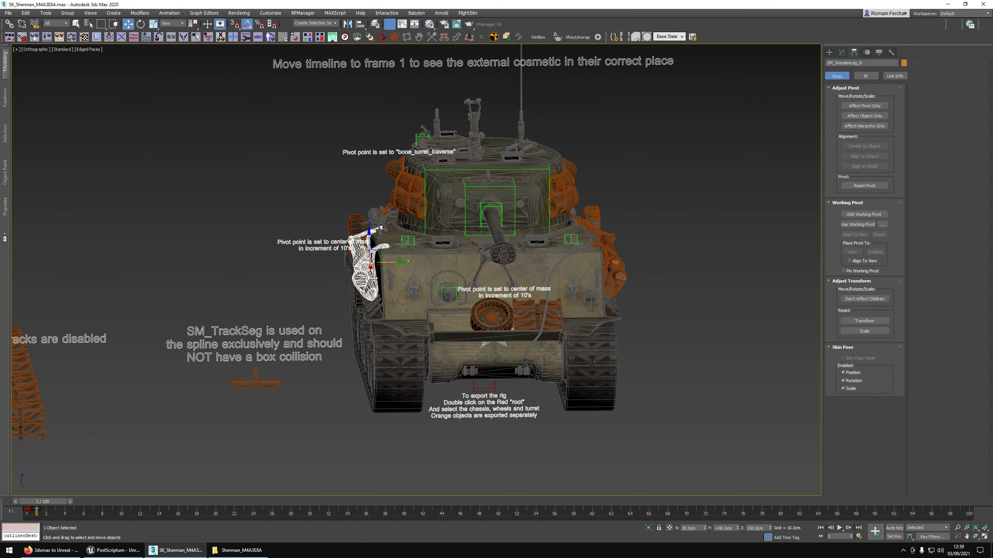
alt+middle_drag(402, 267, 341, 317)
drag(57, 502, 48, 502)
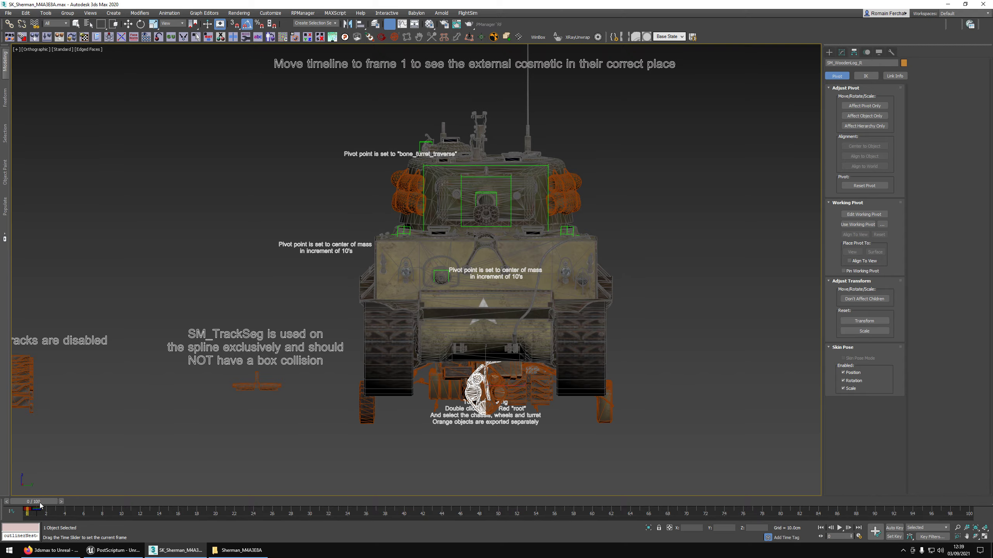
alt+middle_drag(449, 418, 479, 415)
drag(37, 502, 46, 503)
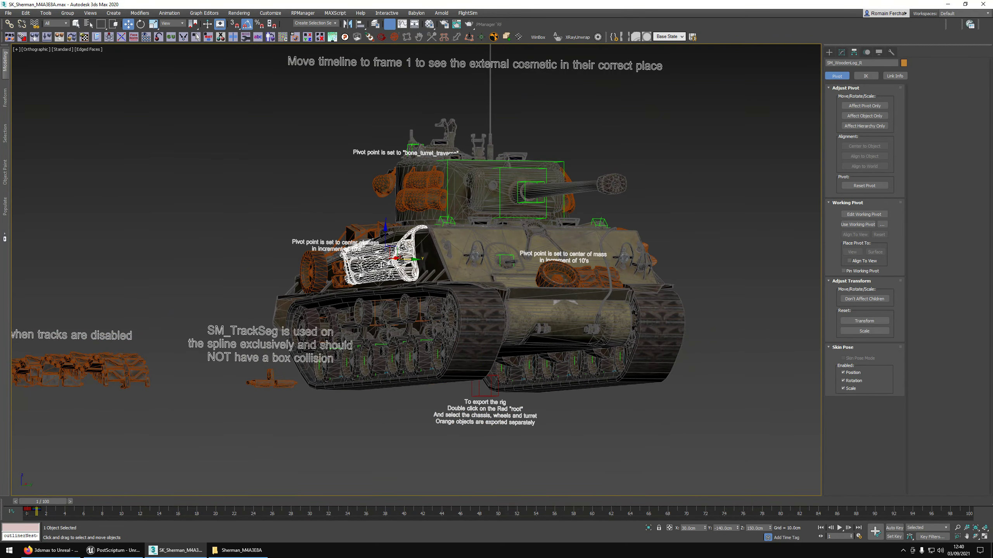
alt+middle_drag(410, 268, 388, 268)
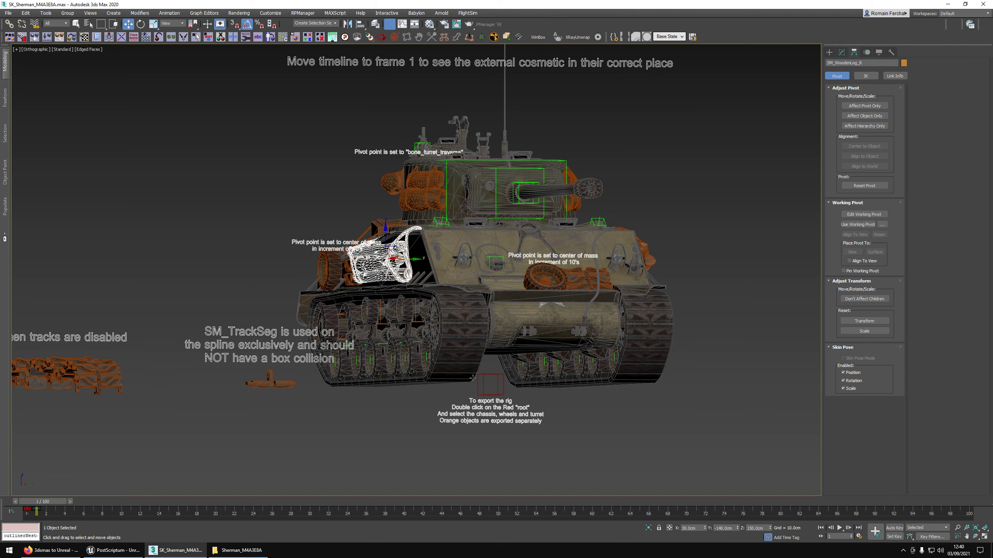
Select the single SM_TrackSeg track segment beside the tank and view it up close.
middle_drag(473, 378, 563, 323)
alt+middle_drag(562, 322, 506, 293)
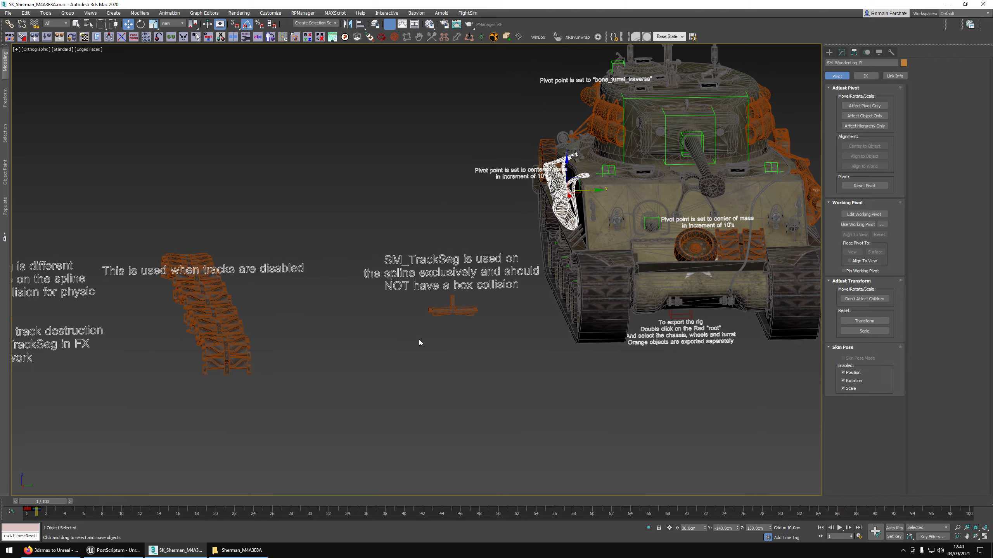
drag(419, 340, 474, 305)
scroll(472, 312, up, 4)
alt+middle_drag(472, 312, 370, 354)
scroll(370, 354, down, 2)
Try SM_TrackSeg beside the road wheels and near the front of the track, and undo both moves.
drag(367, 341, 531, 330)
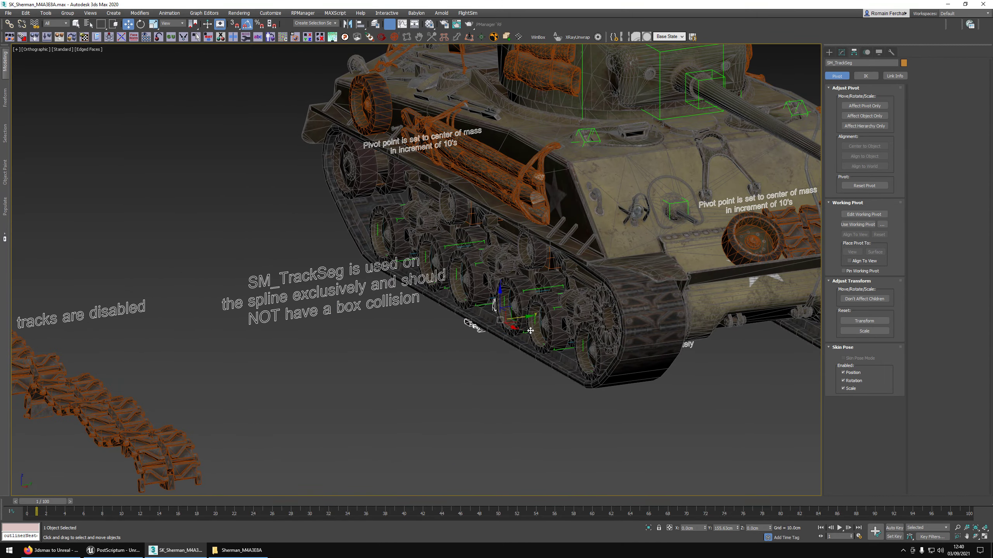
alt+middle_drag(530, 331, 523, 327)
drag(517, 326, 735, 372)
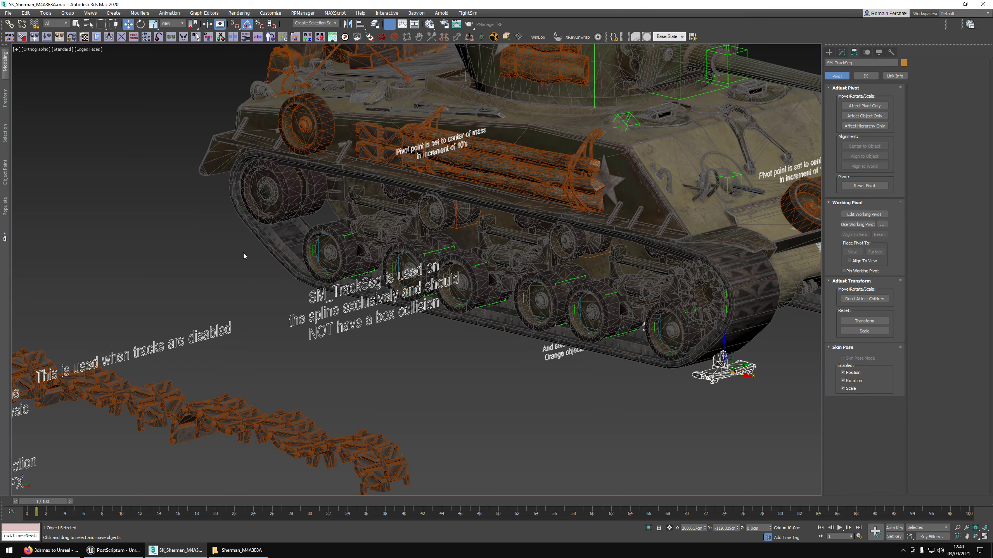
alt+middle_drag(676, 348, 587, 341)
key(ctrl+z)
alt+middle_drag(516, 337, 445, 312)
key(ctrl+z)
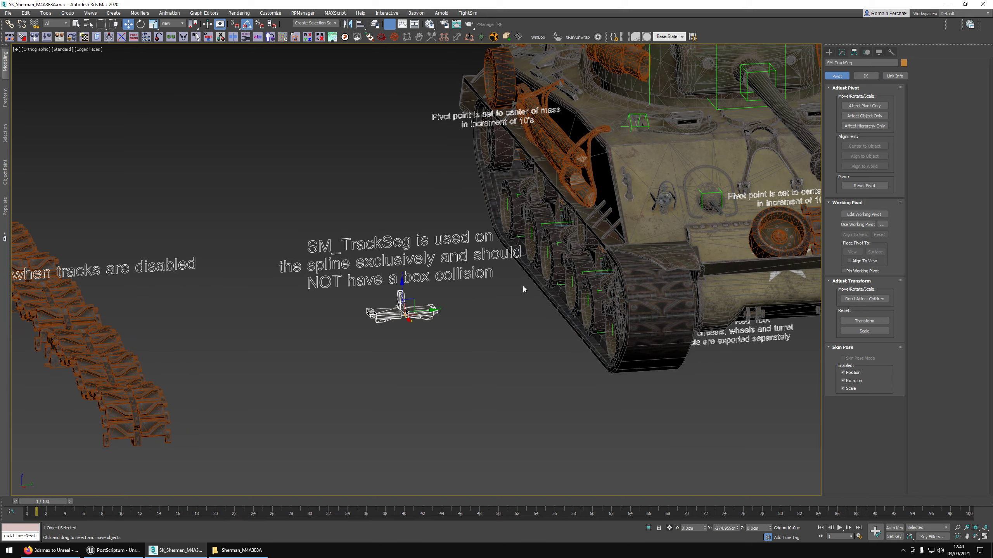
Select the SM_TrackSeg segment together with the note above it about spline use and box collision.
drag(837, 69, 843, 68)
middle_drag(333, 297, 381, 281)
alt+middle_drag(381, 281, 354, 270)
drag(359, 186, 505, 330)
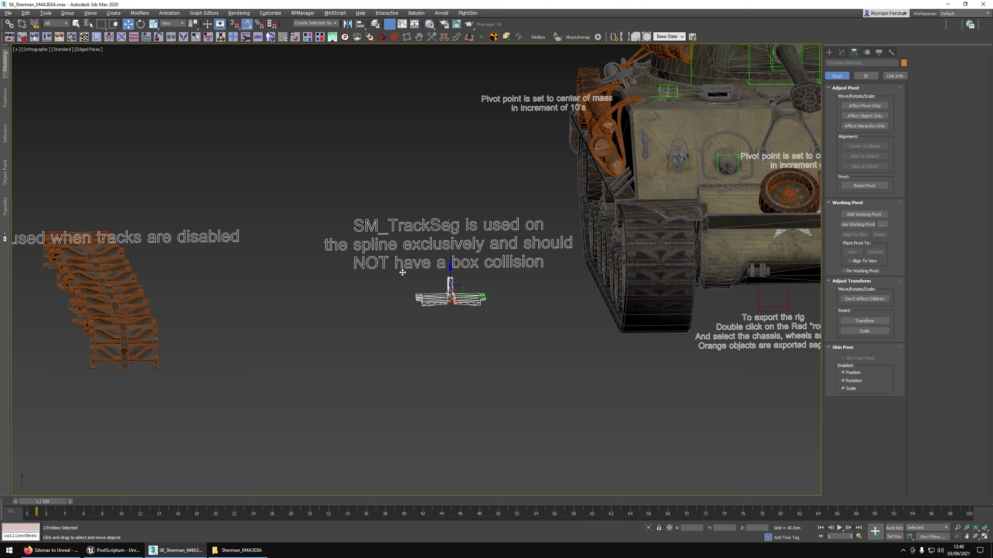
Select the long track mesh used when tracks are disabled and view it together with the tank.
scroll(402, 273, down, 4)
middle_drag(395, 298, 611, 280)
click(477, 282)
scroll(477, 282, up, 4)
alt+middle_drag(477, 282, 480, 255)
scroll(508, 282, down, 3)
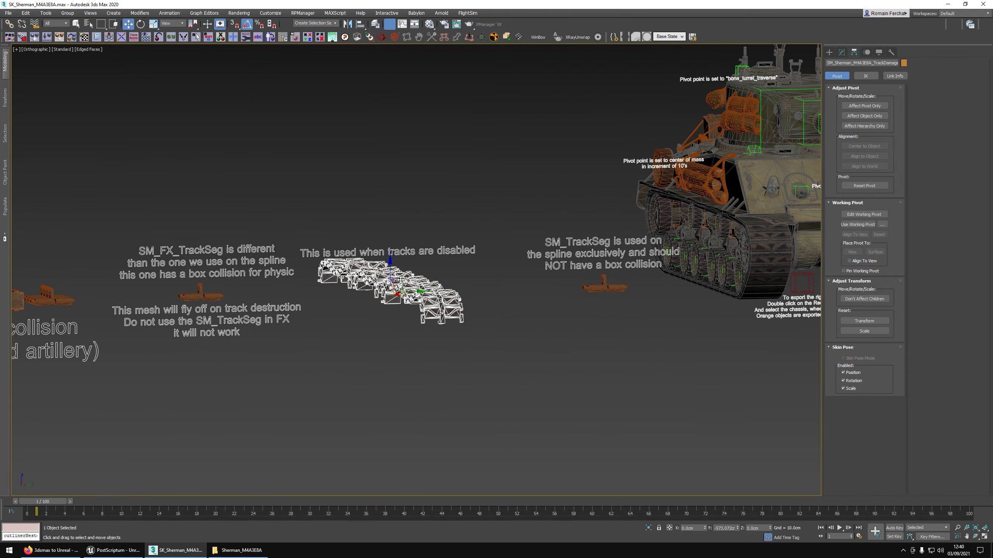
Try the disabled-track mesh against the tank's running gear, check it from the side, and undo the moves.
drag(401, 280, 723, 204)
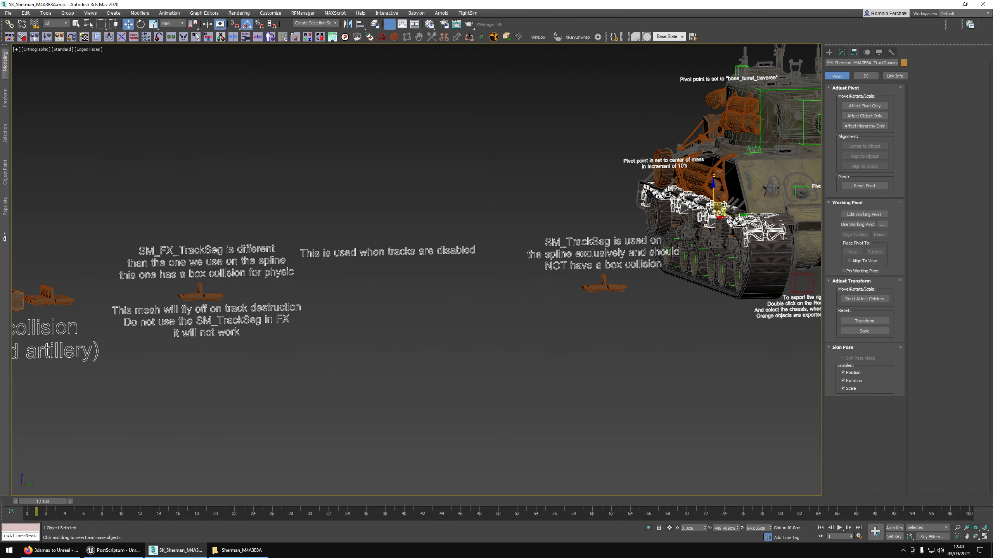
alt+middle_drag(724, 204, 647, 209)
key(ctrl+z)
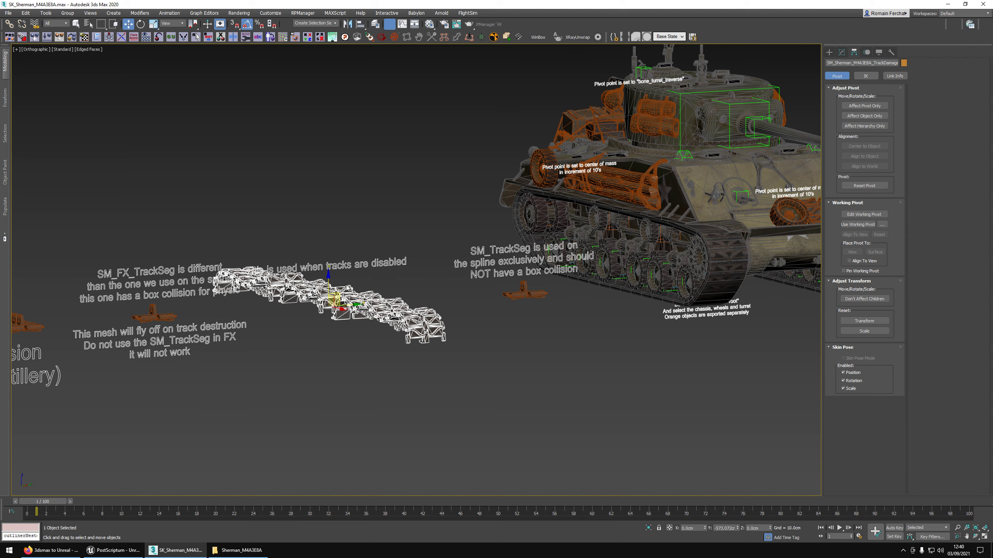
drag(340, 298, 642, 213)
alt+middle_drag(643, 213, 628, 222)
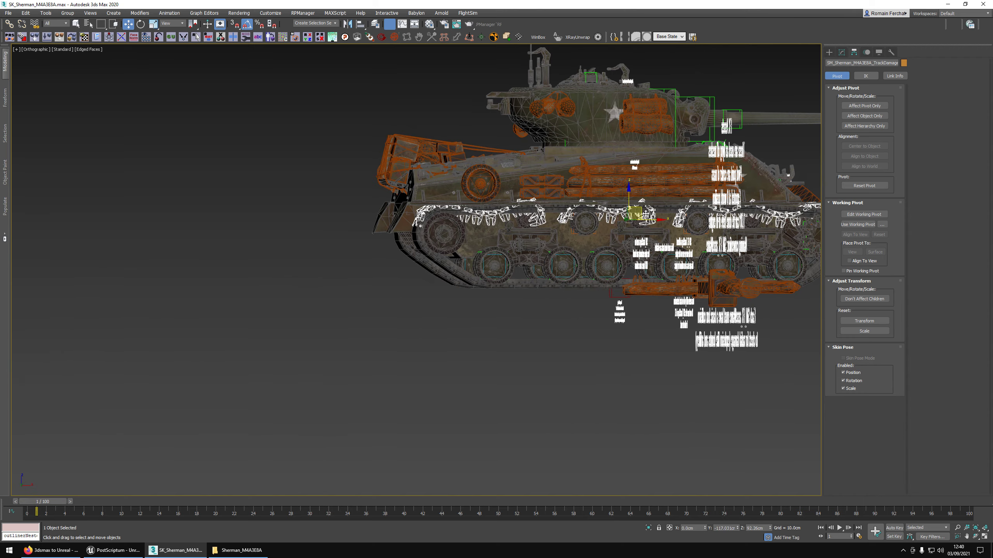
mouse_move(628, 221)
mouse_down()
mouse_move(650, 225)
mouse_move(645, 220)
mouse_up()
alt+middle_drag(644, 219, 485, 268)
key(ctrl+z)
key(ctrl+z)
Select the SM_FX_TrackSeg segment between its two notes and view it alongside the other track meshes.
middle_drag(485, 268, 692, 207)
click(326, 319)
scroll(348, 252, up, 2)
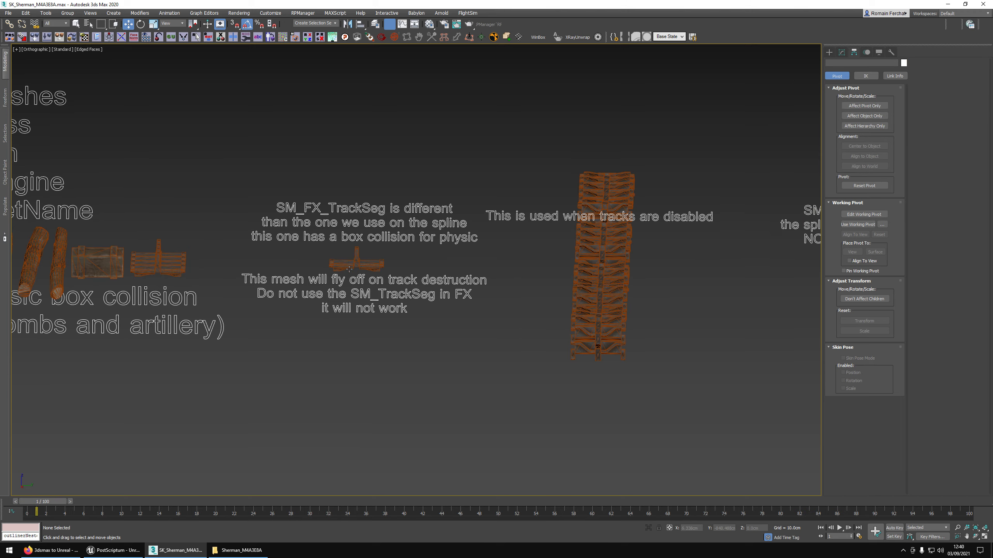
click(382, 265)
alt+middle_drag(382, 266, 387, 242)
scroll(387, 250, down, 2)
middle_drag(664, 270, 629, 280)
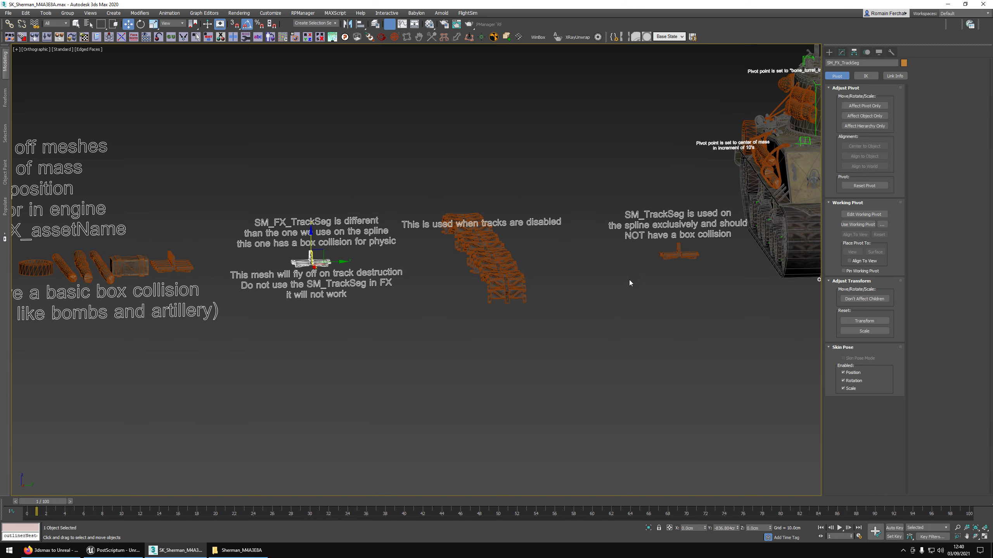
Compare SM_TrackSeg with SM_FX_TrackSeg, try SM_FX_TrackSeg beside the spline segment, and undo the move.
drag(711, 247, 710, 247)
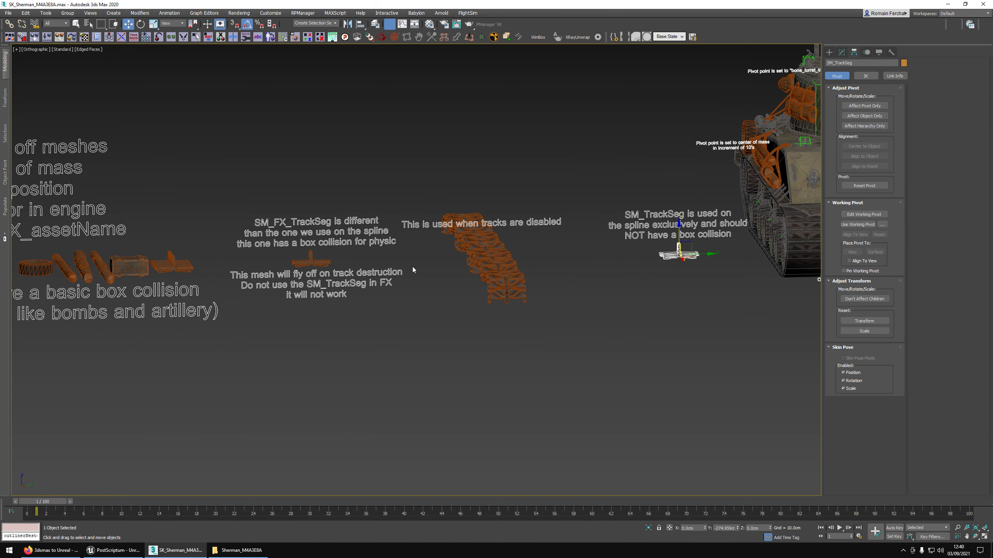
click(284, 268)
scroll(320, 261, down, 3)
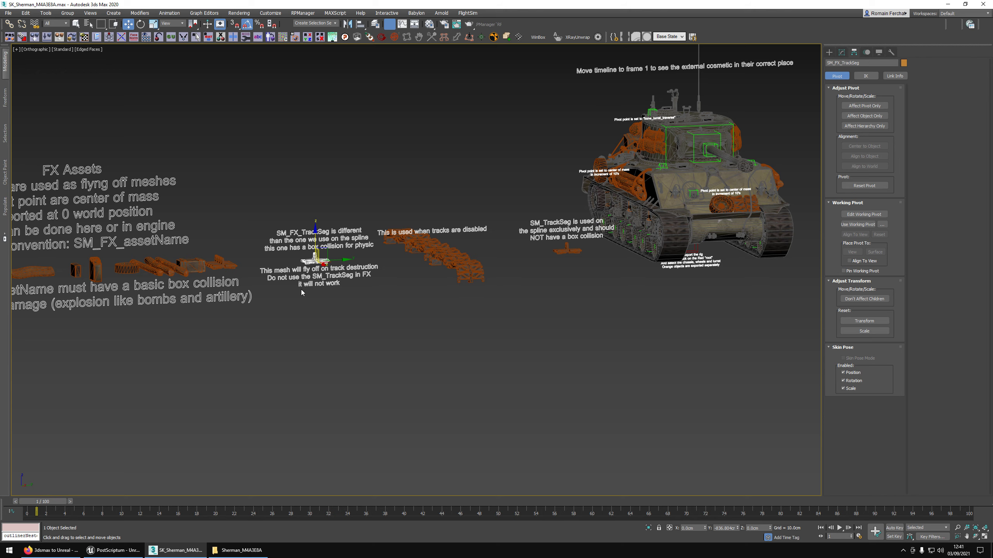
drag(320, 259, 573, 236)
key(ctrl+z)
alt+middle_drag(315, 269, 303, 270)
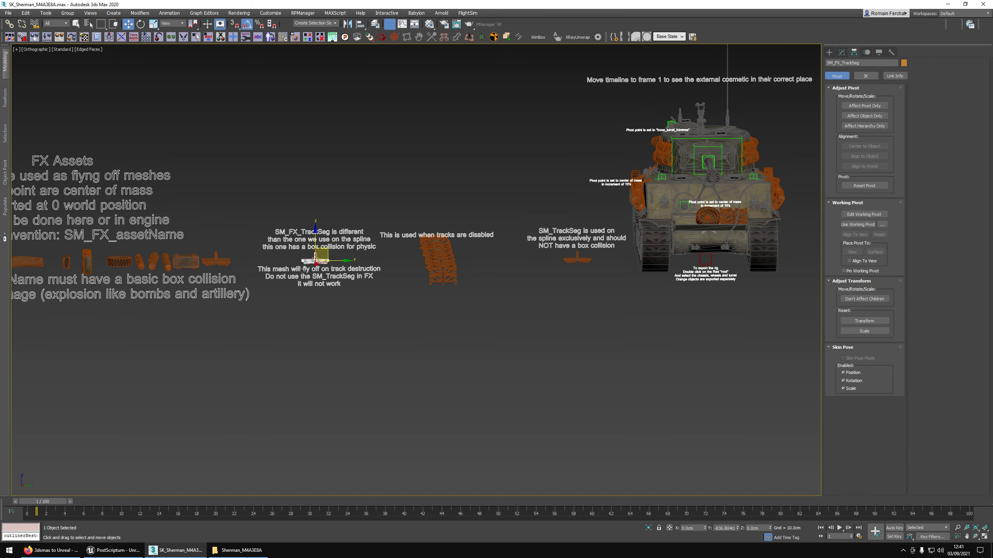
Select SM_TrackSeg again, and frame SM_FX_TrackSeg to examine its geometry up close.
ctrl+click(597, 260)
click(607, 254)
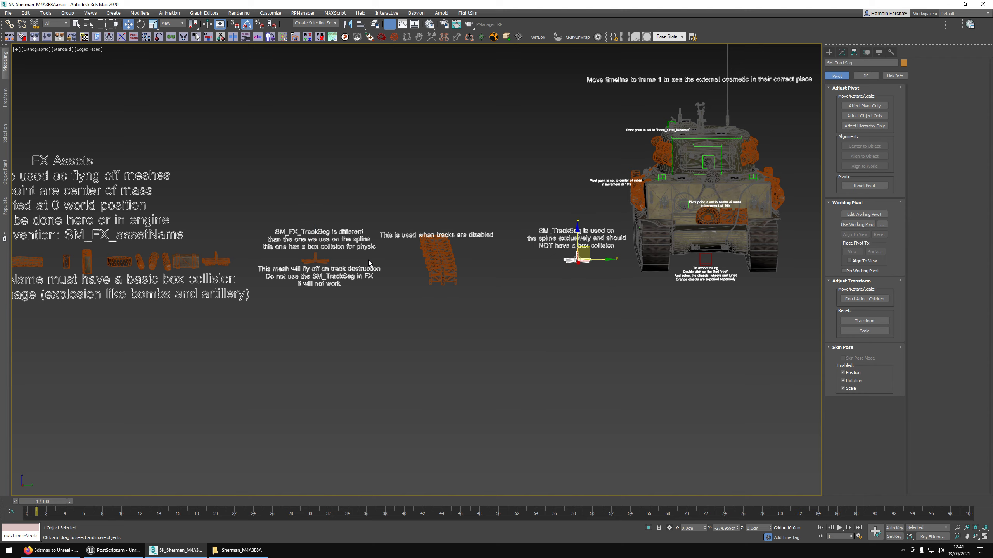
click(300, 260)
key(z)
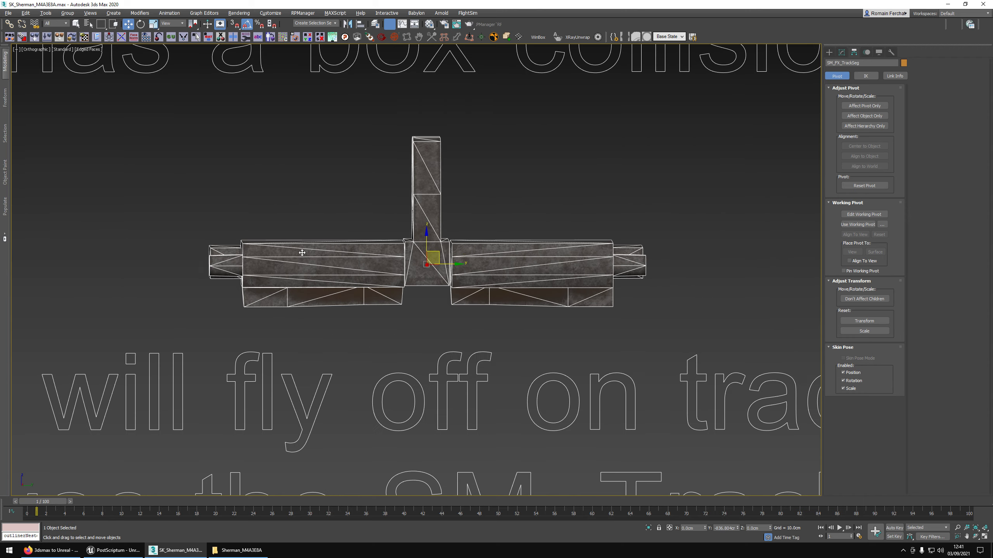
alt+middle_drag(302, 252, 298, 253)
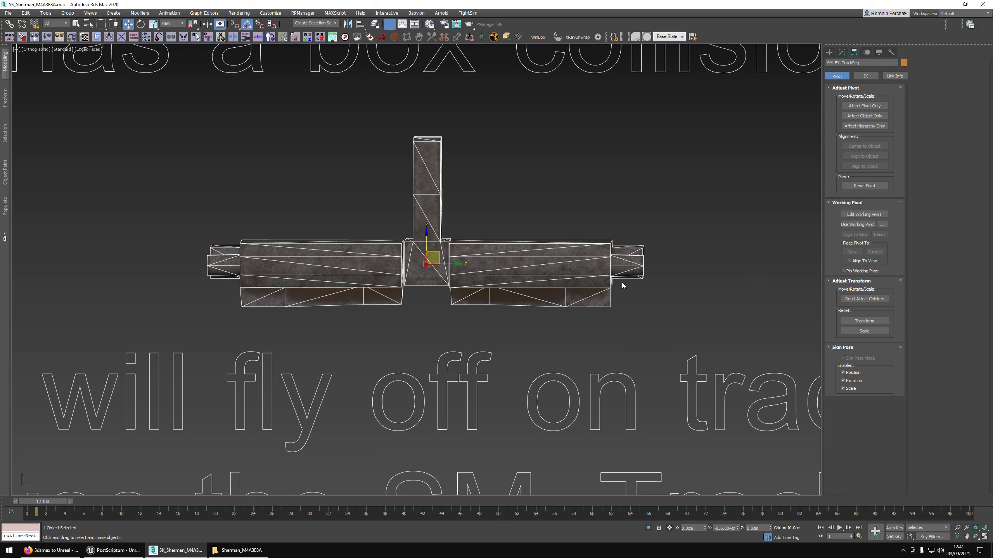
Hide the SM_WoodenLog_R log bundle on the tank's side.
scroll(561, 247, down, 13)
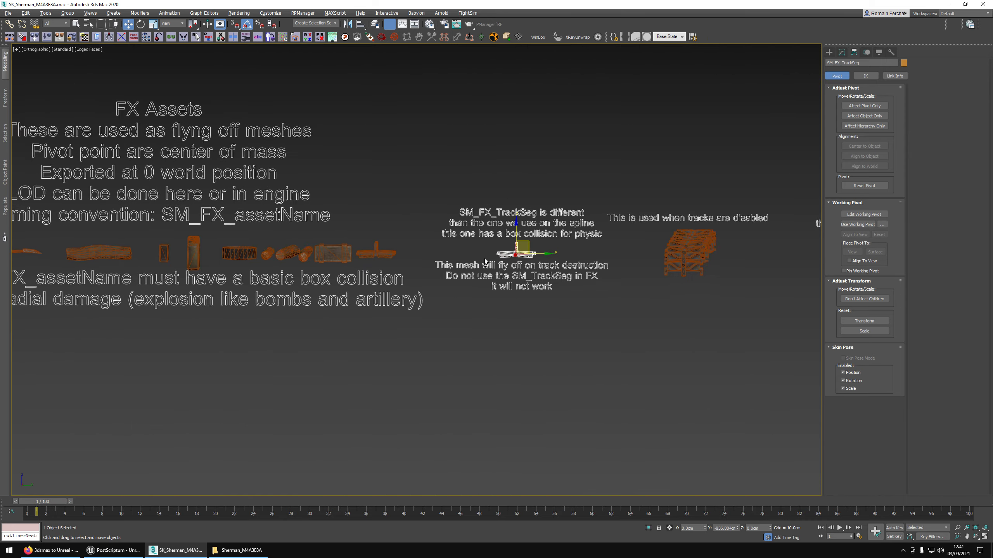
middle_drag(248, 253, 484, 247)
middle_drag(485, 247, 622, 245)
click(622, 245)
alt+middle_drag(384, 119, 379, 264)
click(739, 174)
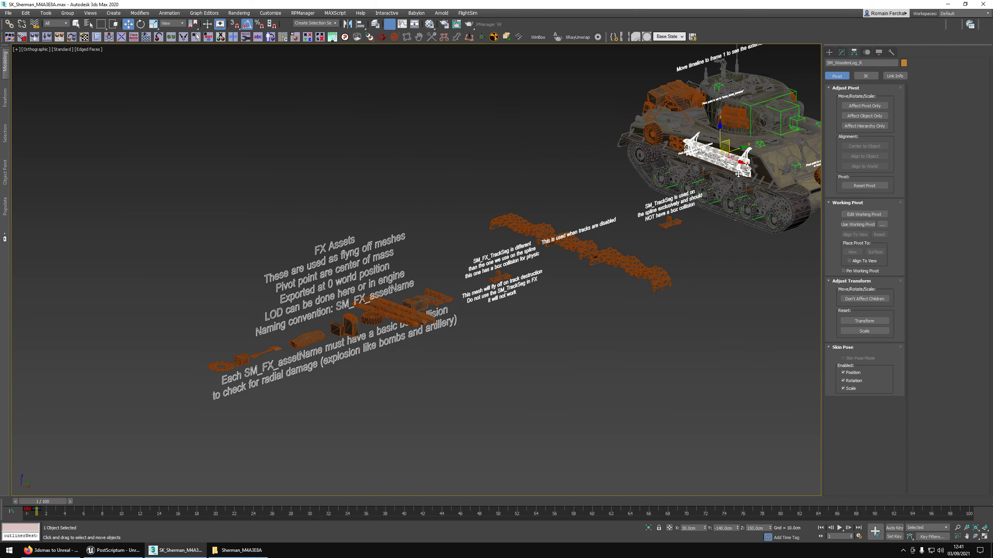
alt+middle_drag(739, 174, 740, 151)
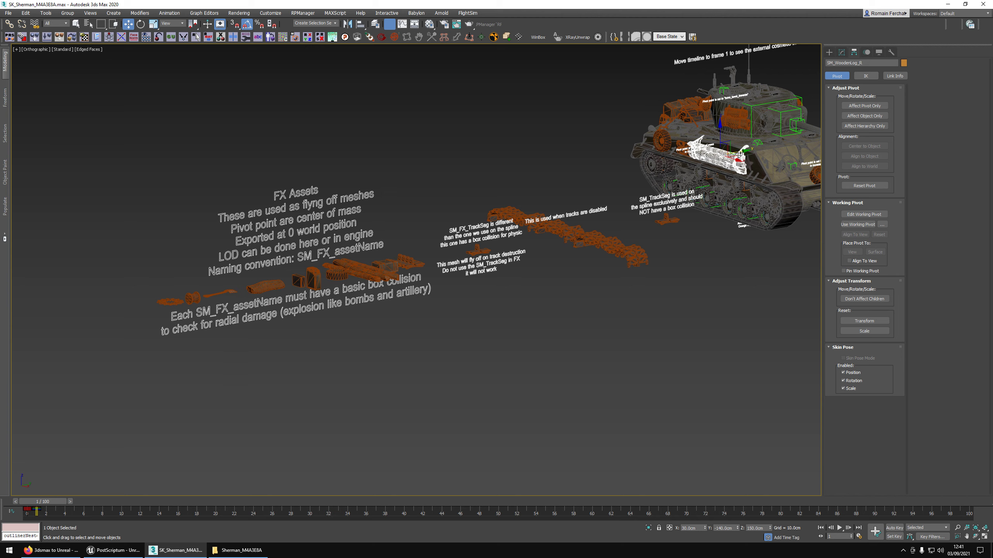
right_click(725, 160)
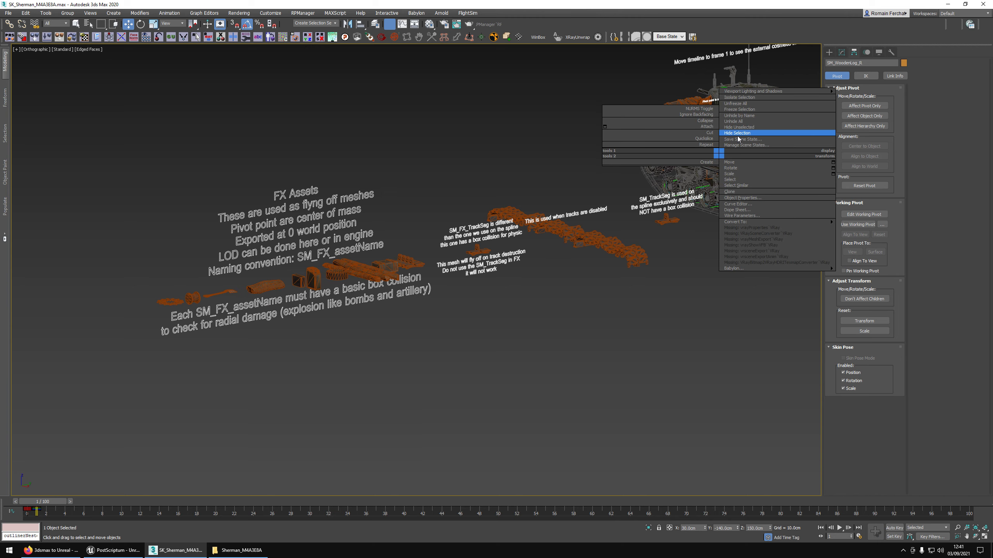
click(741, 139)
Try moving the single log SM_FX_WoodenLogC from the FX assets row toward the tank.
click(349, 274)
scroll(349, 274, up, 5)
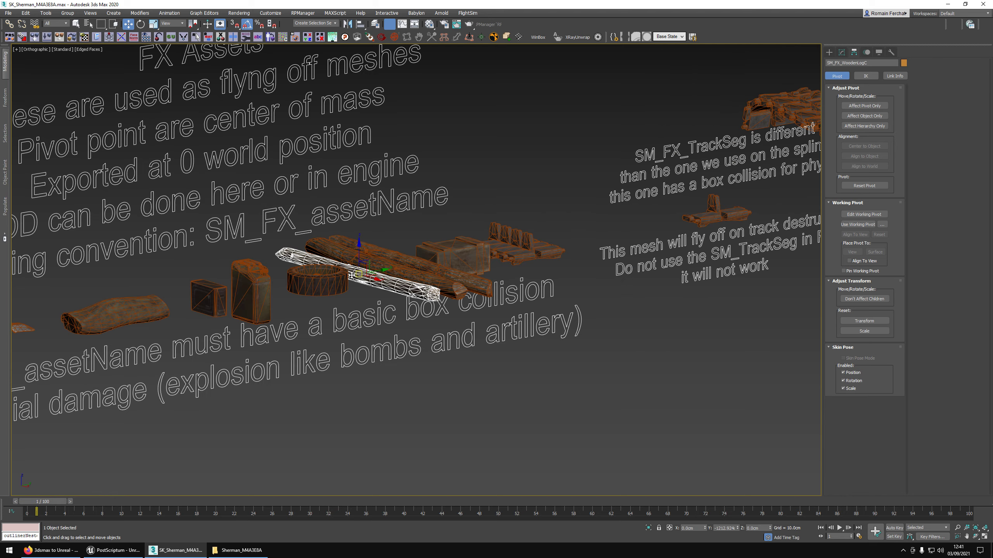
drag(367, 263, 811, 120)
middle_drag(757, 135, 191, 220)
scroll(191, 219, down, 2)
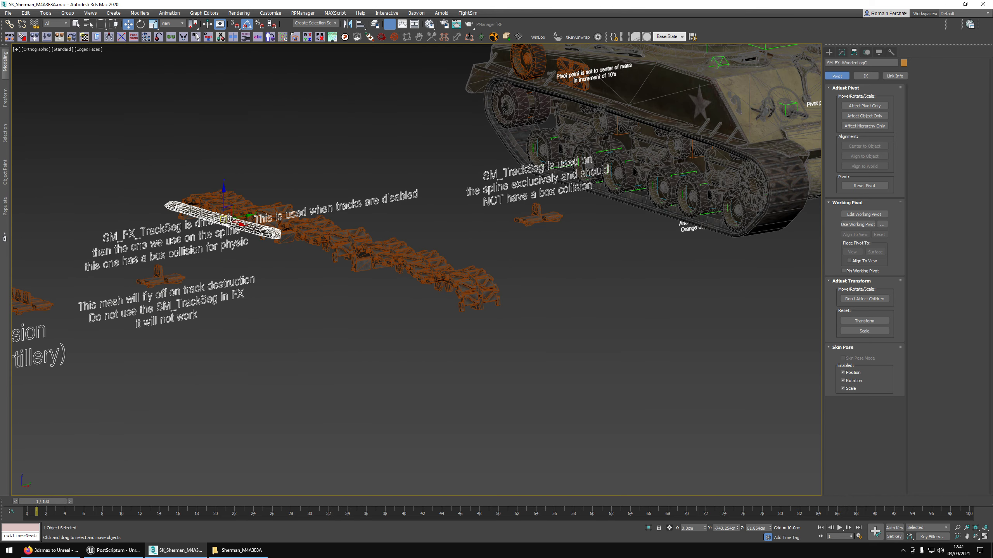
drag(239, 212, 297, 239)
scroll(324, 230, down, 3)
scroll(324, 231, up, 5)
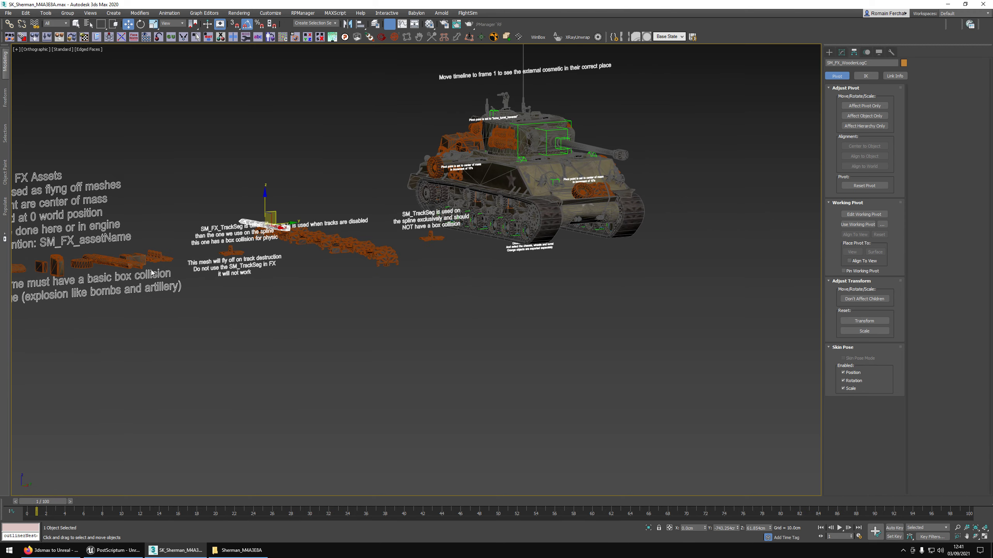
Select SM_FX_Wheel and the two upright FX meshes beside it in turn to inspect the flying-off assets.
middle_drag(338, 239, 413, 258)
alt+middle_drag(412, 258, 338, 274)
scroll(339, 273, up, 4)
click(277, 263)
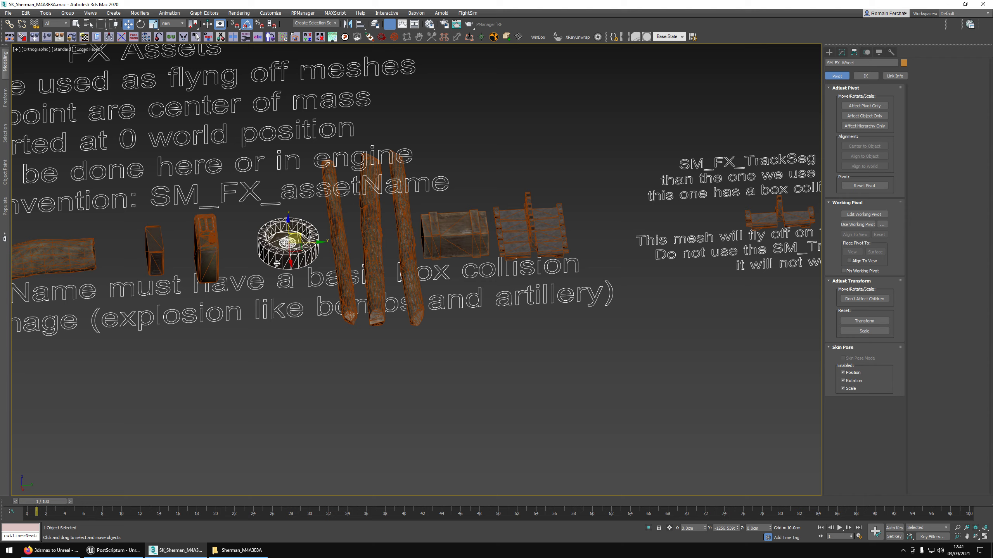
click(210, 255)
click(155, 254)
Select SM_FX_Tarp, the shovel, the spool and SM_FX_Sprocket in turn along the FX assets row.
scroll(129, 255, down, 2)
middle_drag(129, 255, 317, 226)
click(265, 238)
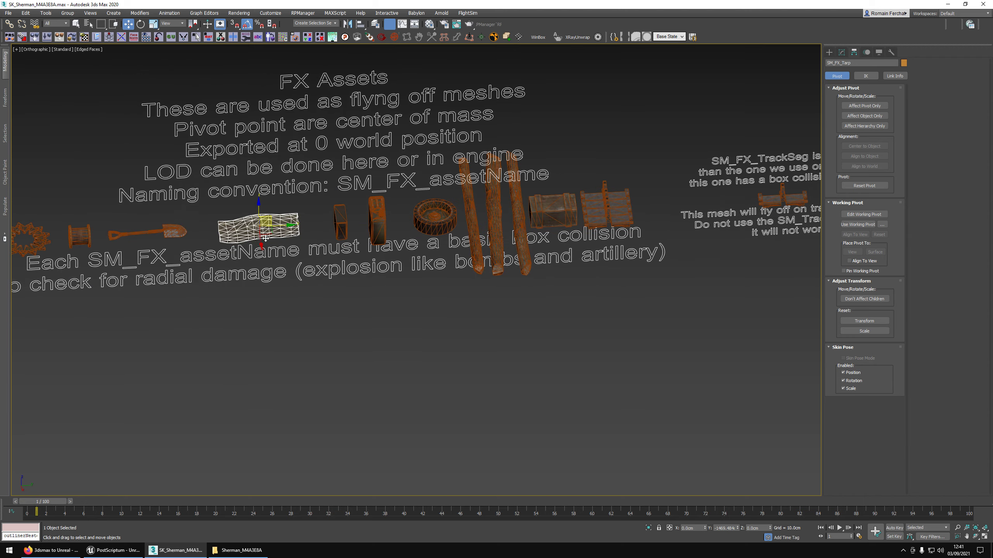
click(164, 234)
middle_drag(164, 235, 321, 218)
click(236, 220)
click(171, 225)
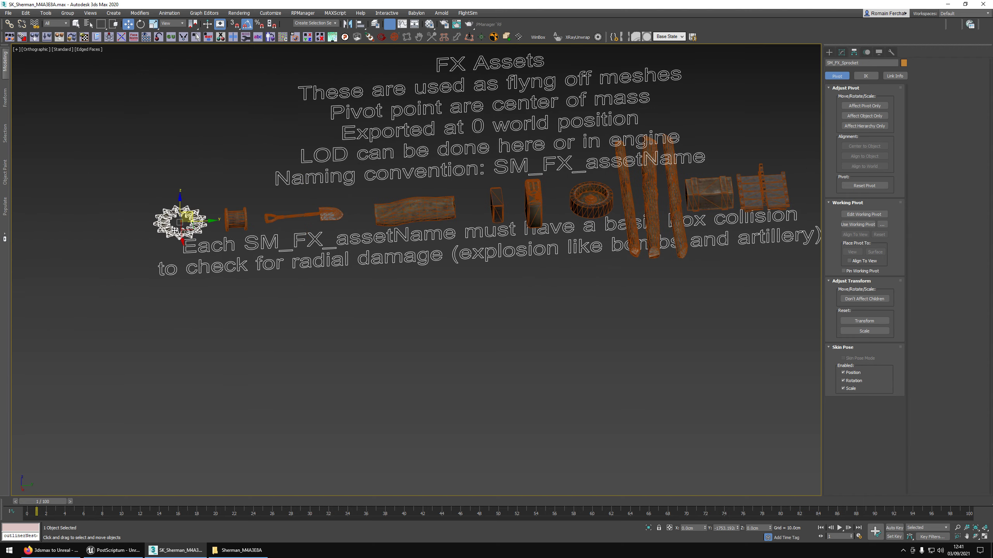
Open the collision scene SM_Sherman_M4A3E8A_Col.max without saving the changes to the current scene.
alt+middle_drag(175, 230, 195, 226)
scroll(341, 185, down, 2)
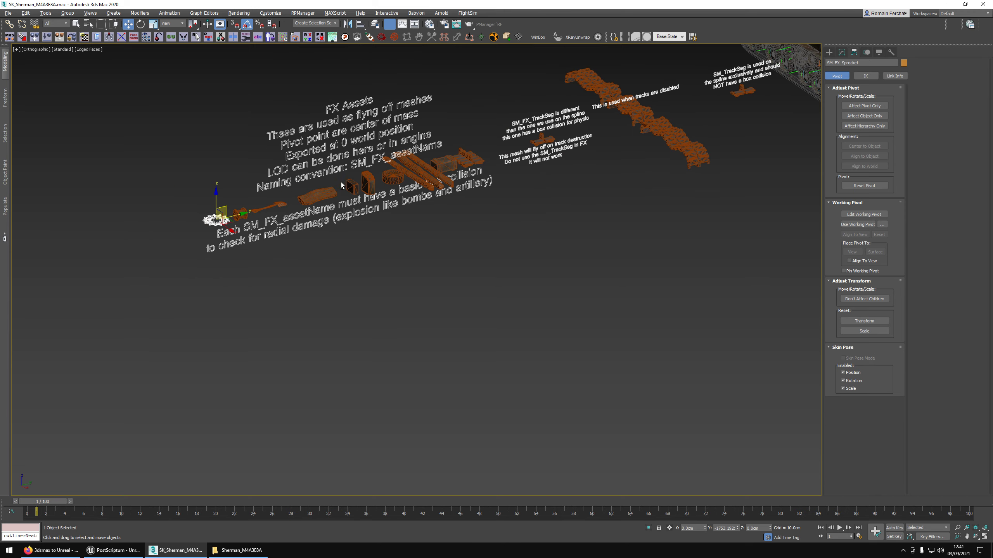
middle_drag(341, 185, 278, 221)
scroll(684, 129, down, 3)
middle_drag(684, 129, 669, 235)
alt+middle_drag(669, 235, 609, 211)
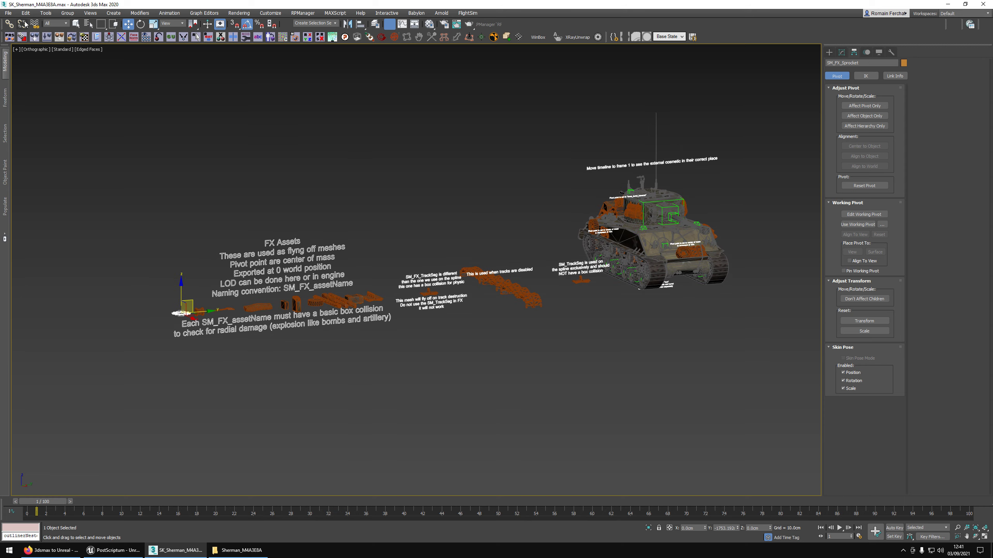
click(8, 13)
click(23, 44)
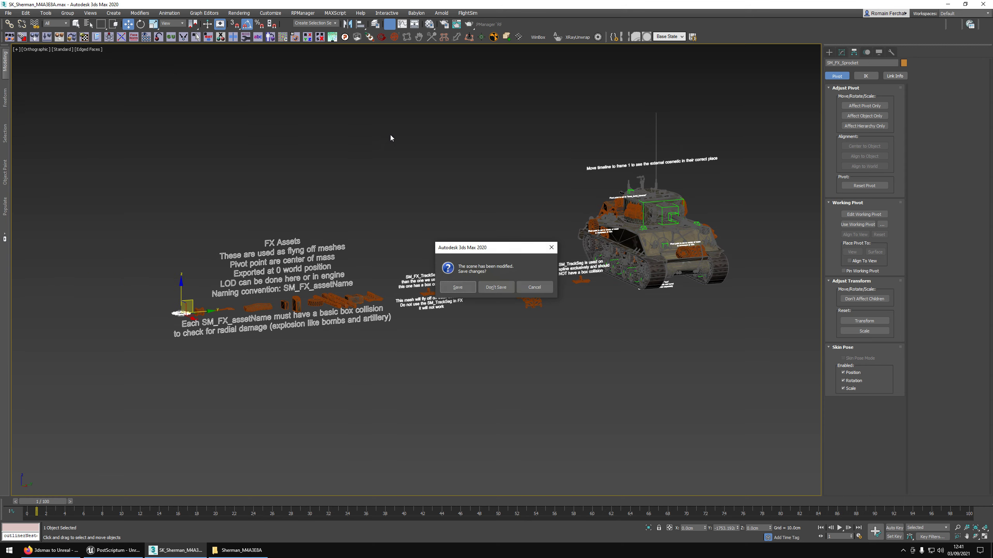
click(497, 290)
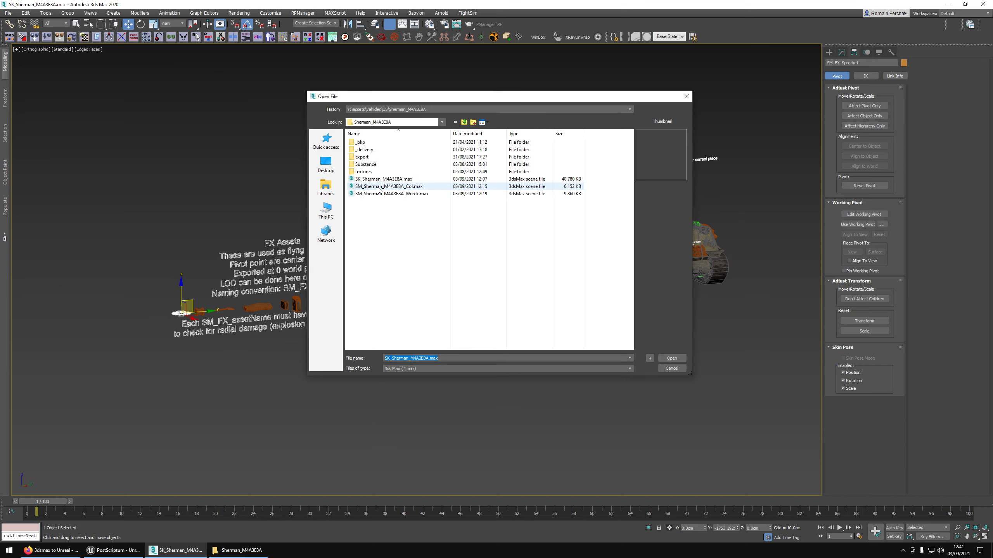
double_click(385, 187)
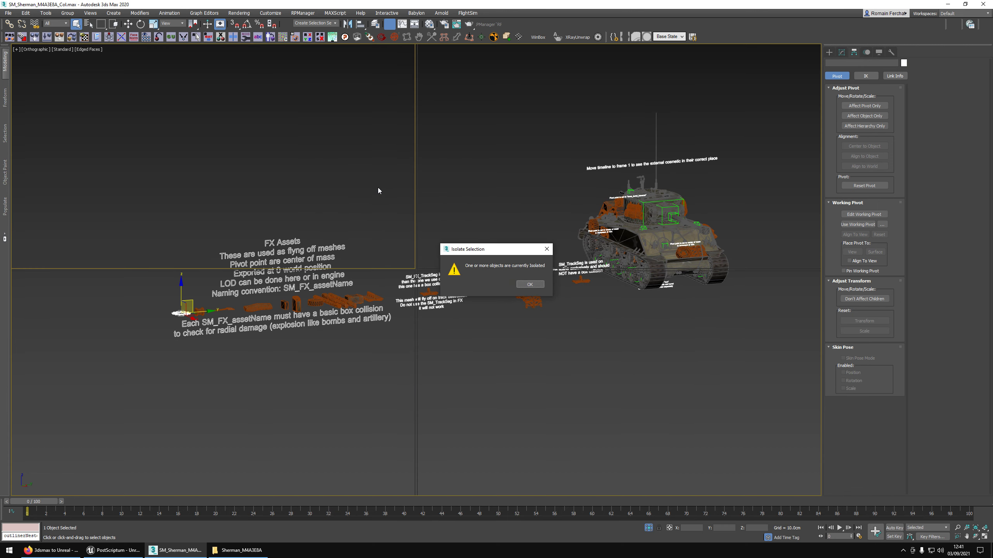
Unhide all objects, move the timeline to frame 20, and display the collision components with edged faces.
right_click(504, 290)
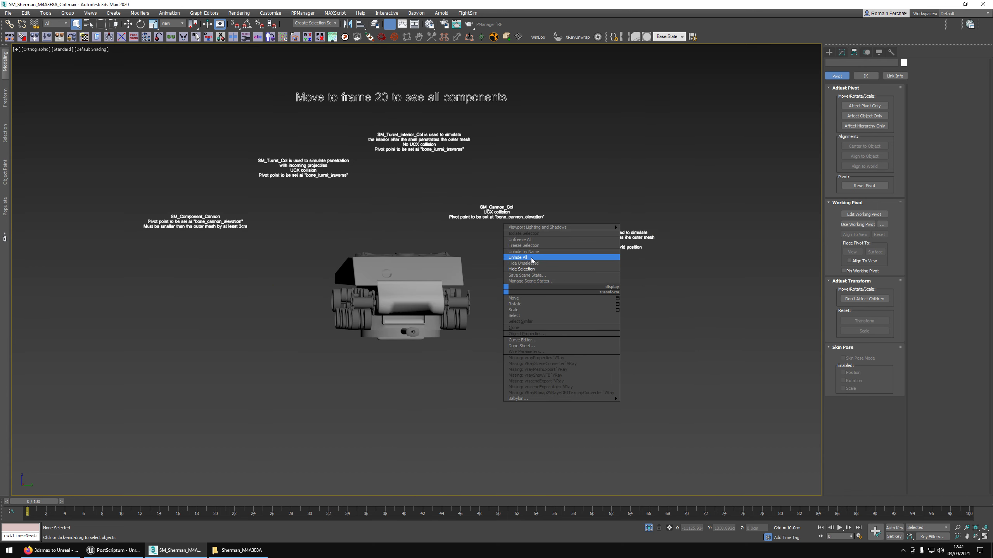
click(524, 257)
click(367, 102)
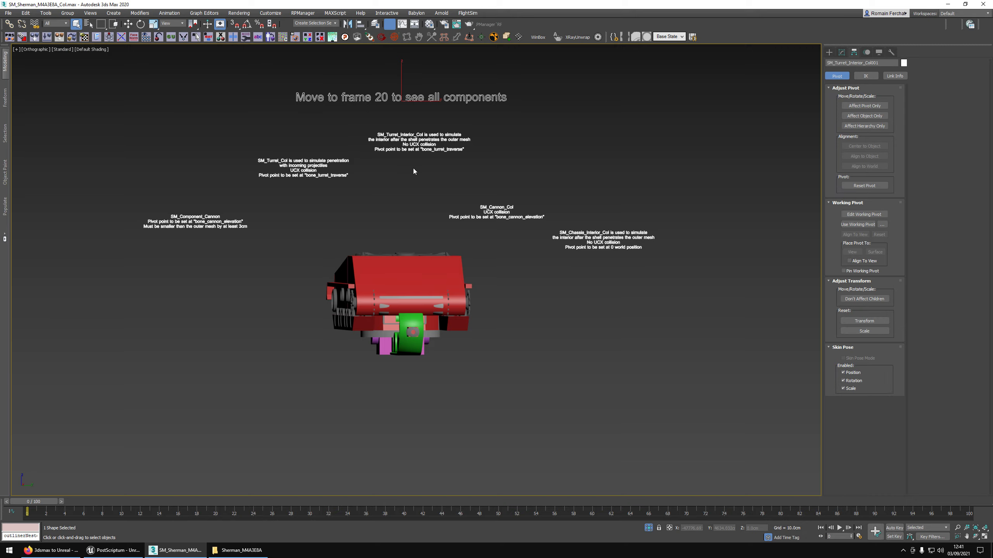
drag(63, 504, 231, 512)
alt+middle_drag(313, 442, 456, 164)
scroll(353, 233, up, 5)
key(F4)
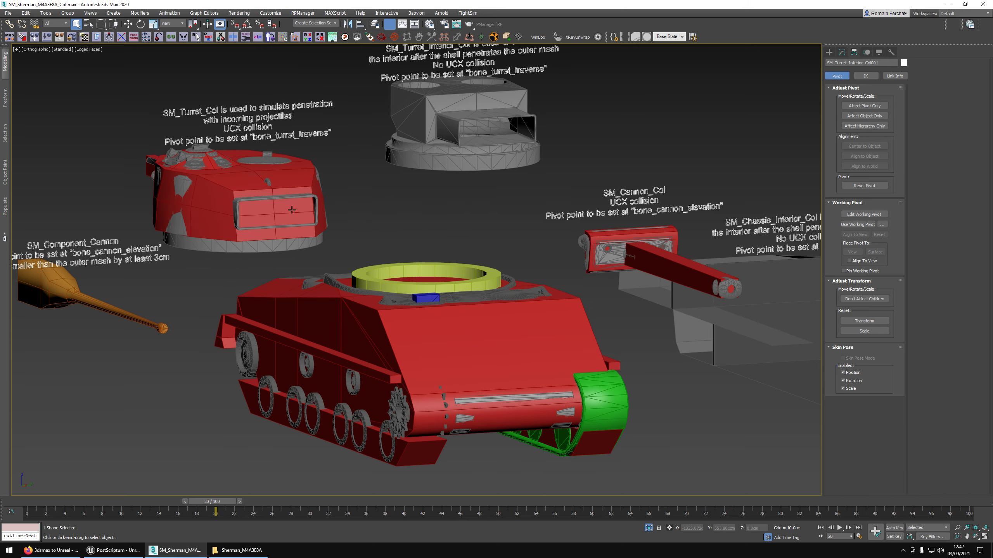
Select the turret and hull collision meshes, and inspect UCX_Chassis from several angles.
click(294, 176)
ctrl+click(408, 320)
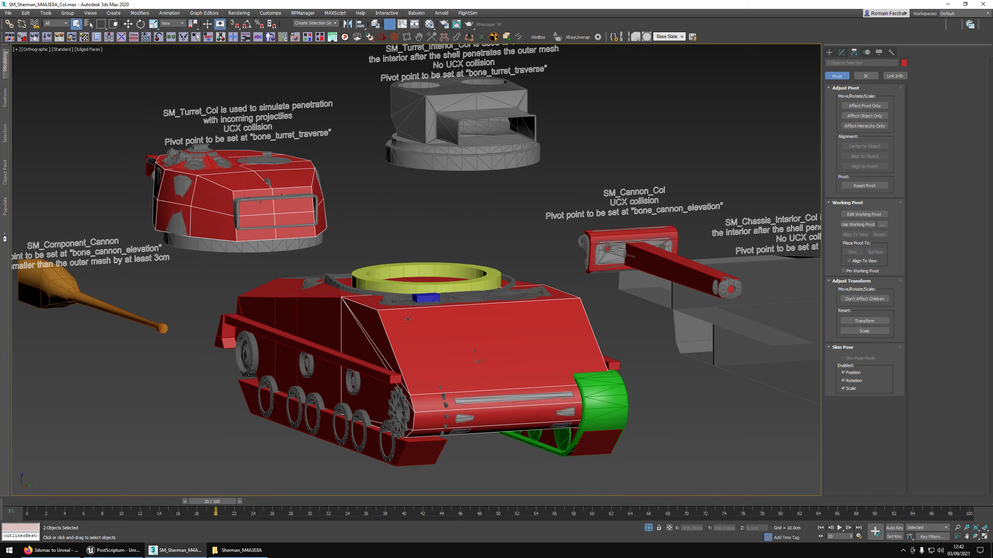
click(420, 450)
alt+middle_drag(420, 450, 490, 338)
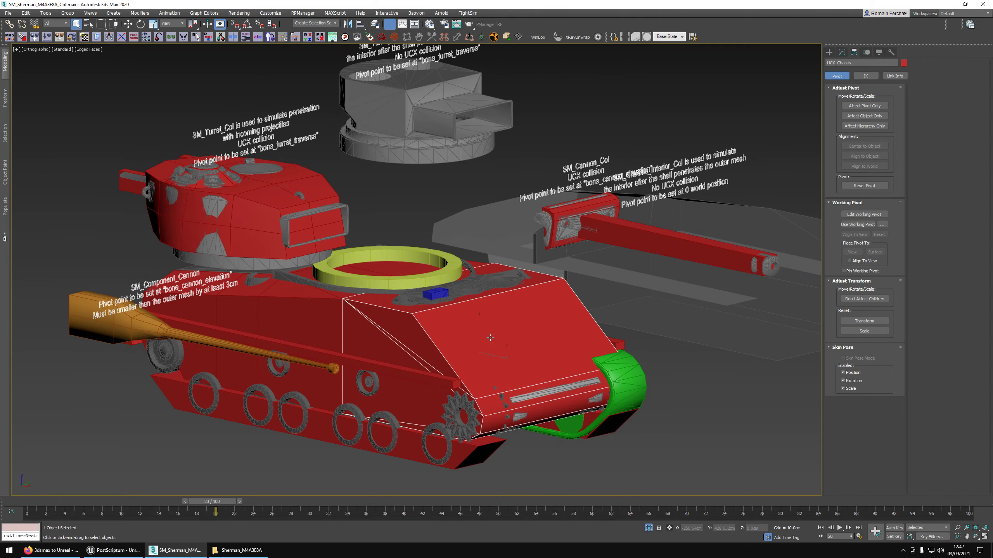
alt+middle_drag(490, 338, 574, 444)
alt+middle_drag(538, 349, 543, 330)
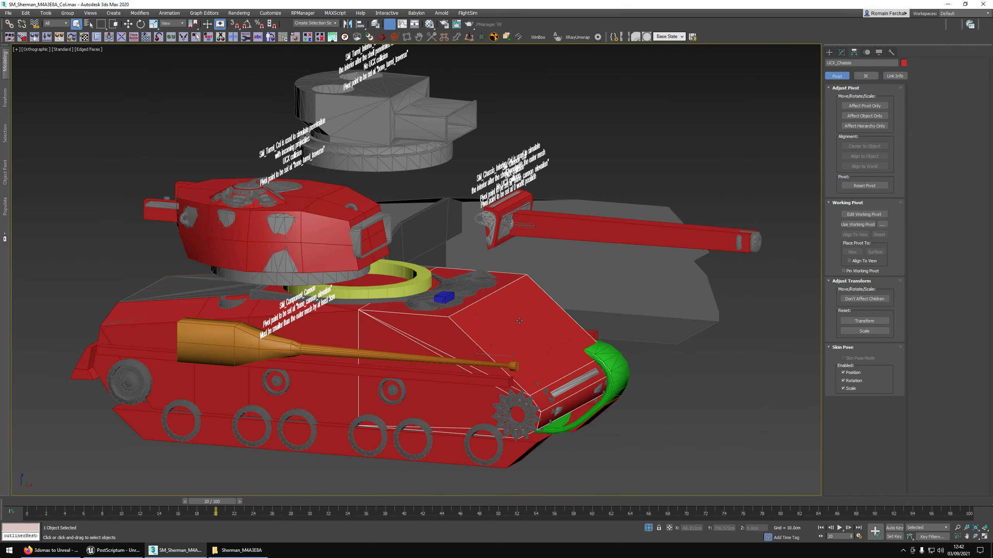
alt+middle_drag(444, 293, 337, 286)
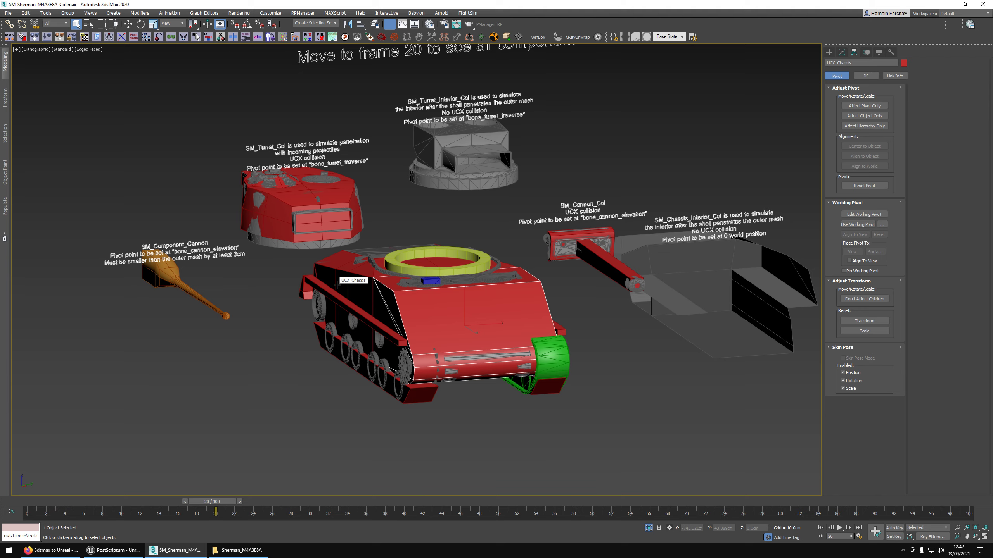
Select all objects sharing the red UCX colour, hide them, and display the remaining meshes without edged faces.
alt+middle_drag(337, 285, 365, 284)
right_click(371, 286)
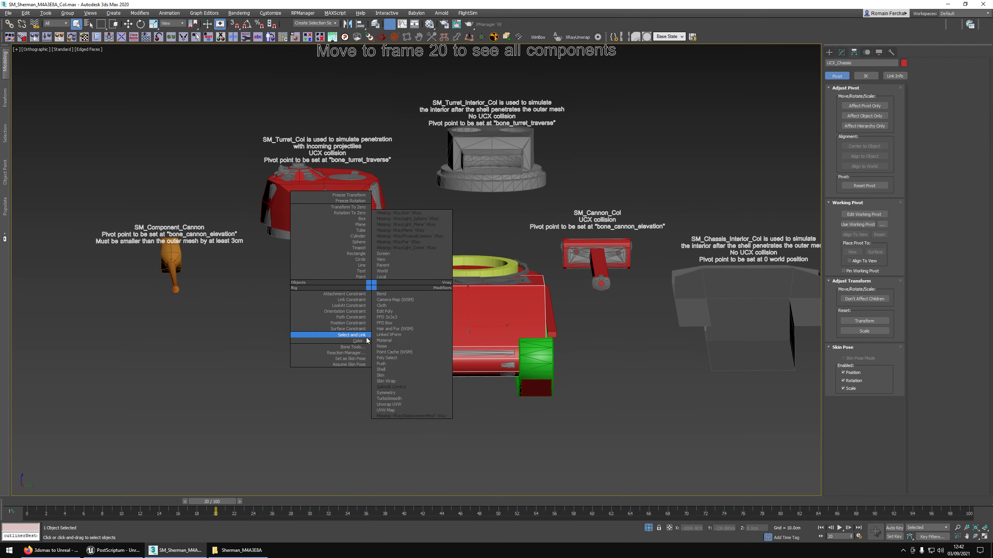
click(359, 345)
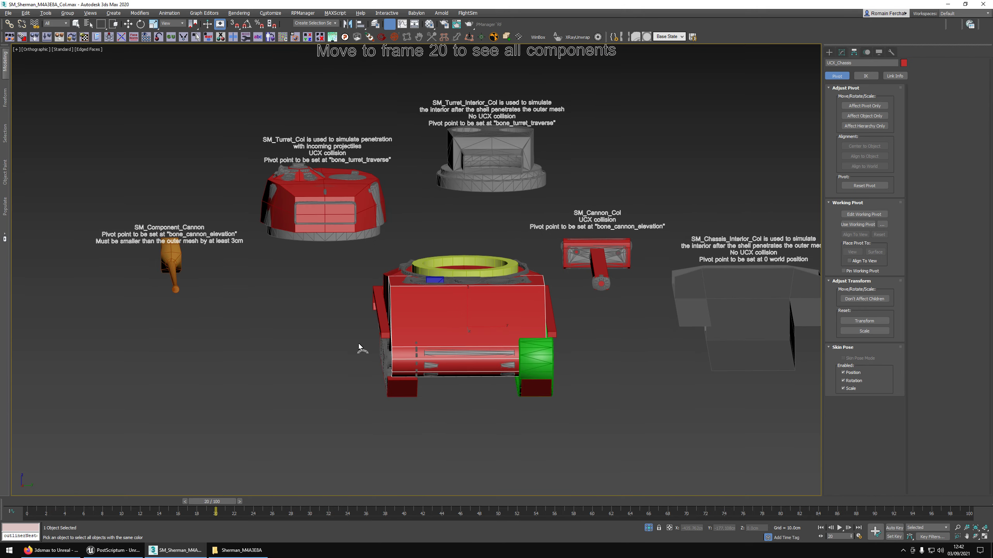
right_click(411, 307)
click(433, 287)
alt+middle_drag(433, 287, 361, 303)
key(F4)
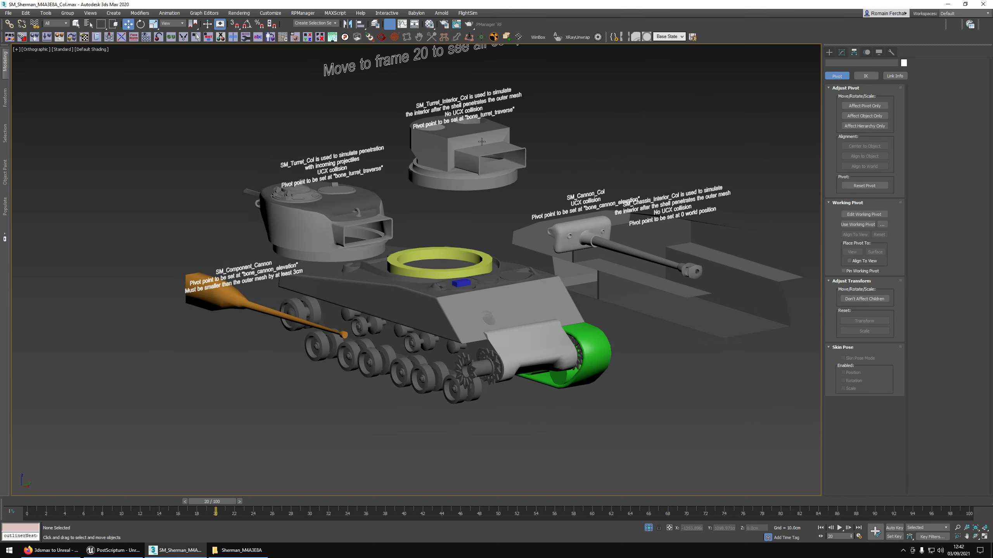
Select the Chassis mesh, isolate it, and show it shaded without edges.
alt+middle_drag(483, 141, 335, 87)
click(117, 223)
key(F4)
middle_drag(117, 224, 530, 308)
scroll(385, 241, up, 4)
key(alt+q)
key(F4)
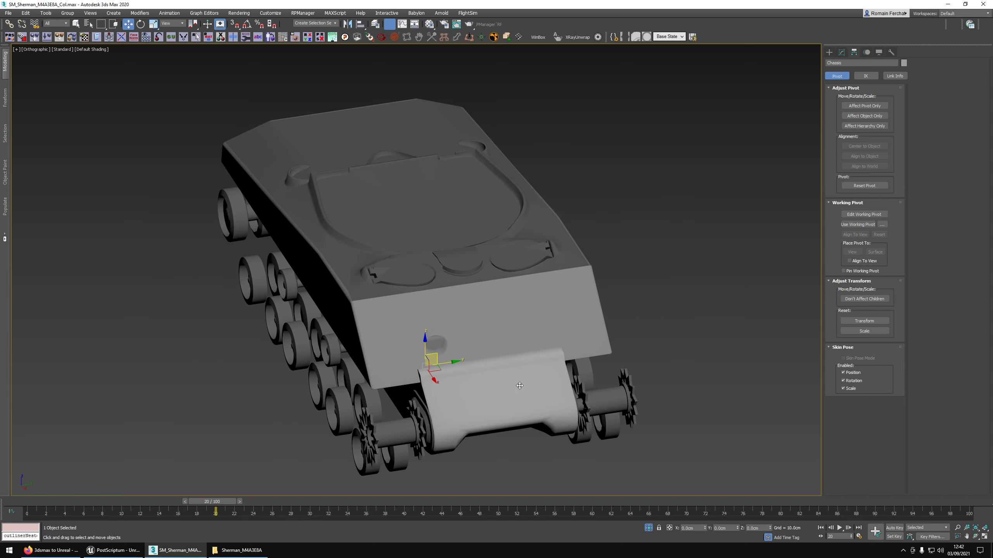
alt+middle_drag(484, 397, 440, 319)
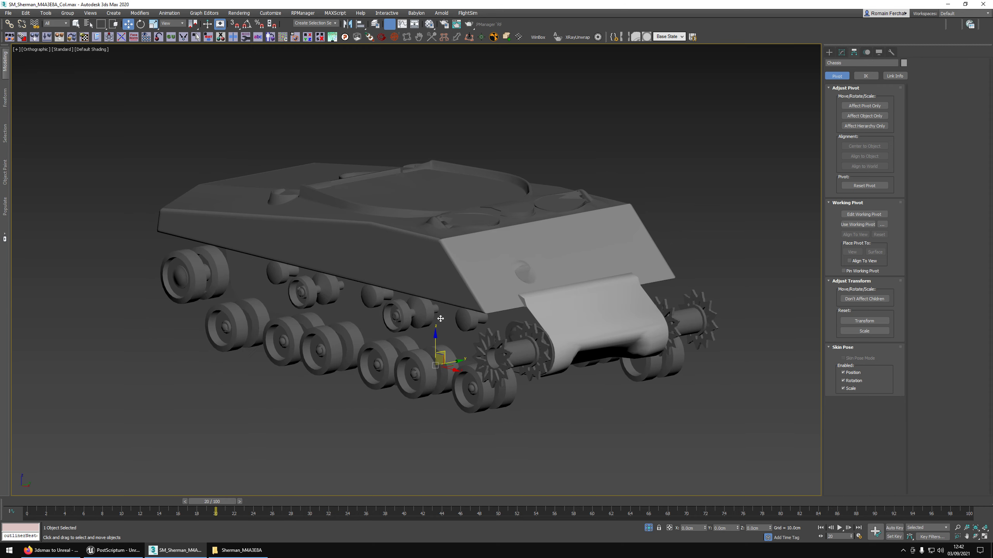
Review the M_ArmorThickness sub-materials in the Material Editor, from the entry named 5 to the one named 255.
key(m)
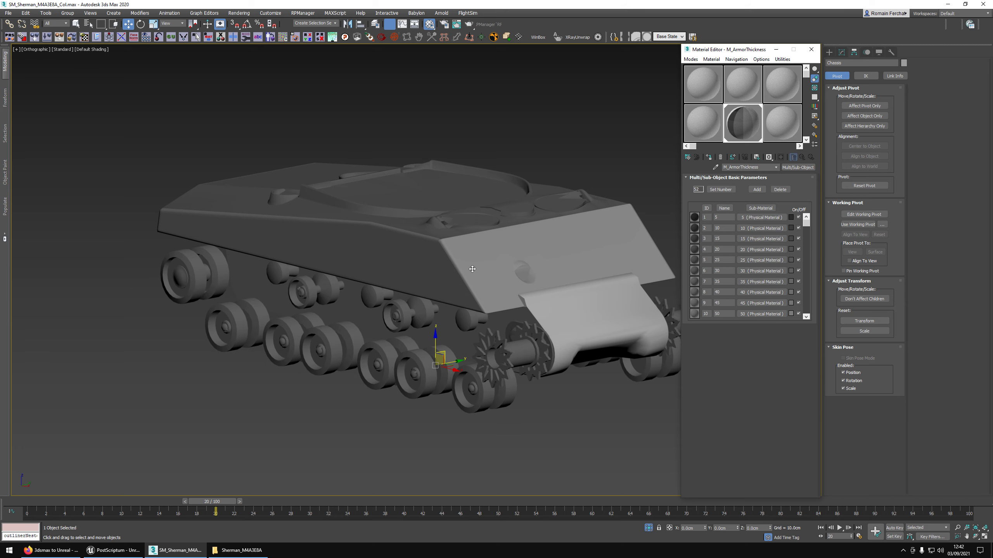
click(725, 218)
drag(805, 223, 814, 295)
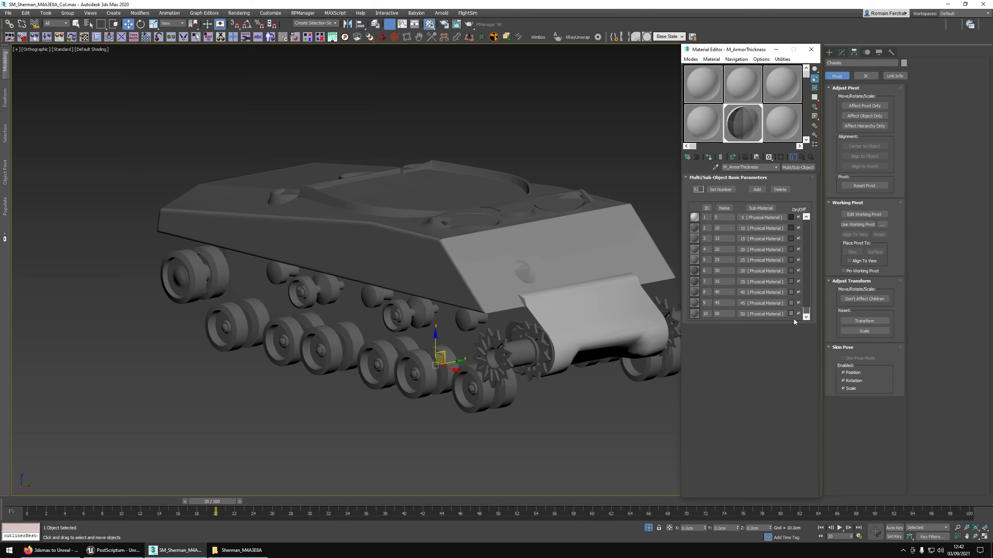
scroll(793, 320, down, 10)
click(723, 304)
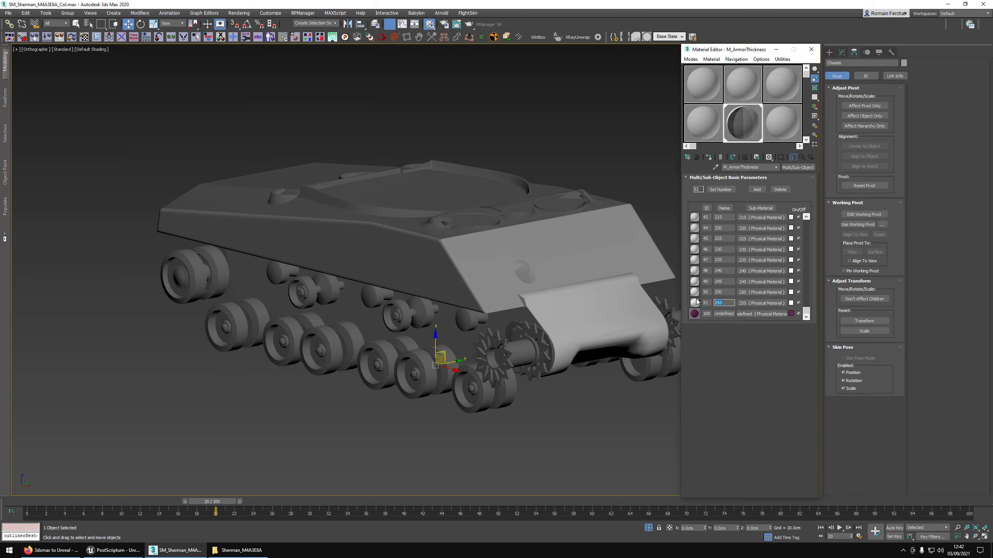
Inspect the hull's edged faces from the front and side, then close the Material Editor and deselect the hull.
alt+middle_drag(556, 267, 478, 272)
key(F4)
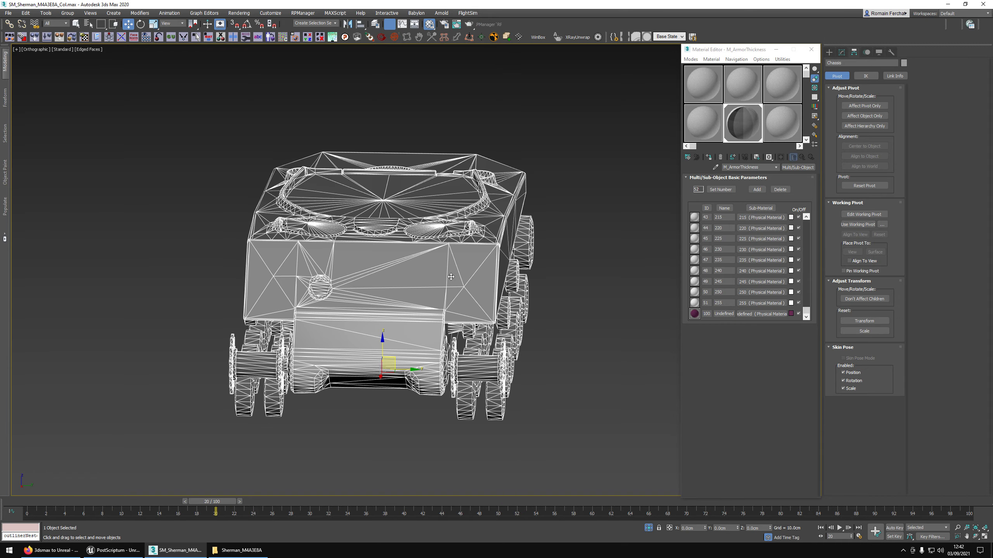
alt+middle_drag(360, 281, 398, 283)
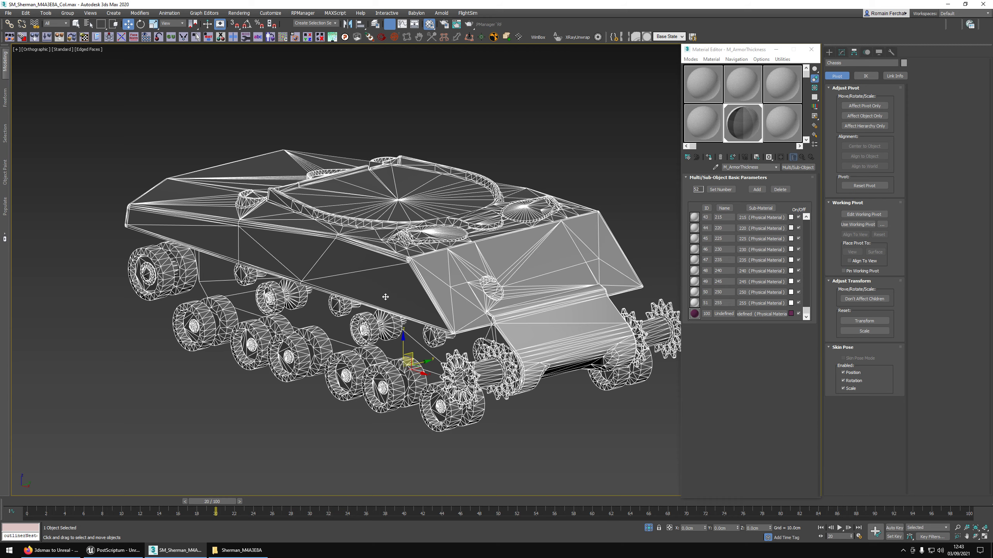
click(811, 50)
click(707, 154)
key(F4)
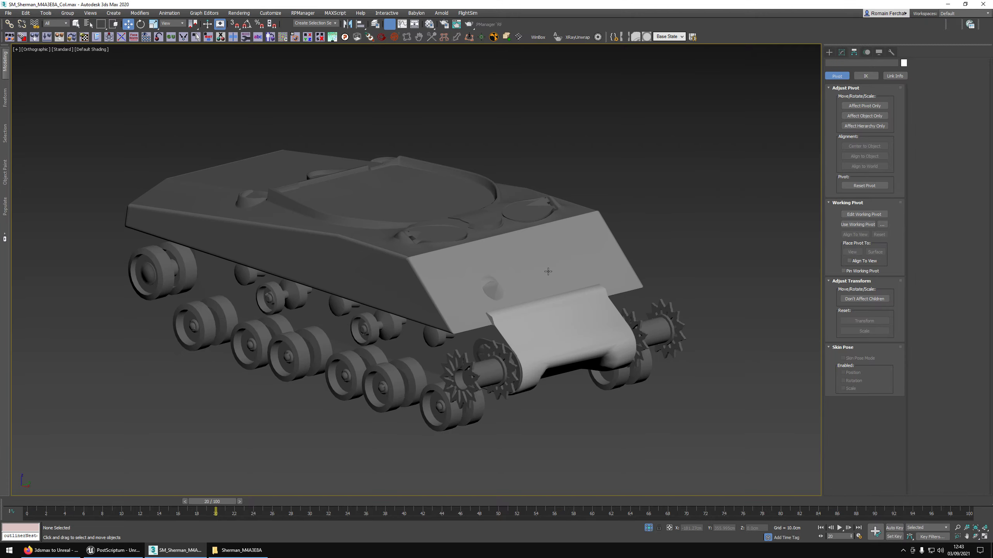
Select the Chassis mesh with edged faces shown and examine the topology of its road wheels, return rollers and sprockets.
click(548, 272)
key(F4)
mouse_move(548, 272)
alt+middle_down()
mouse_move(508, 282)
mouse_move(450, 235)
mouse_move(395, 243)
mouse_move(364, 272)
mouse_move(203, 286)
alt+middle_up()
scroll(165, 294, up, 5)
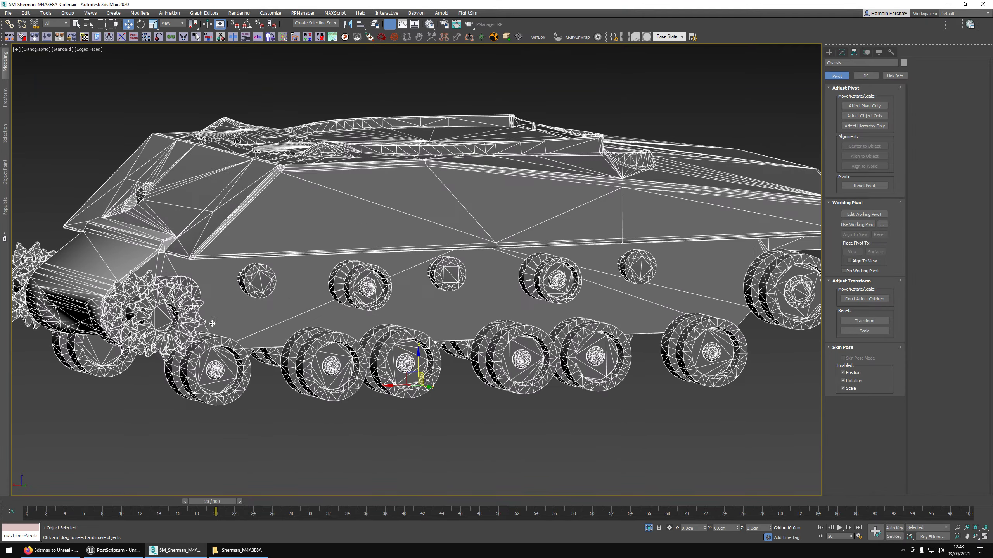
key(F3)
key(F3)
scroll(534, 361, up, 3)
alt+middle_drag(534, 361, 636, 345)
scroll(636, 345, up, 4)
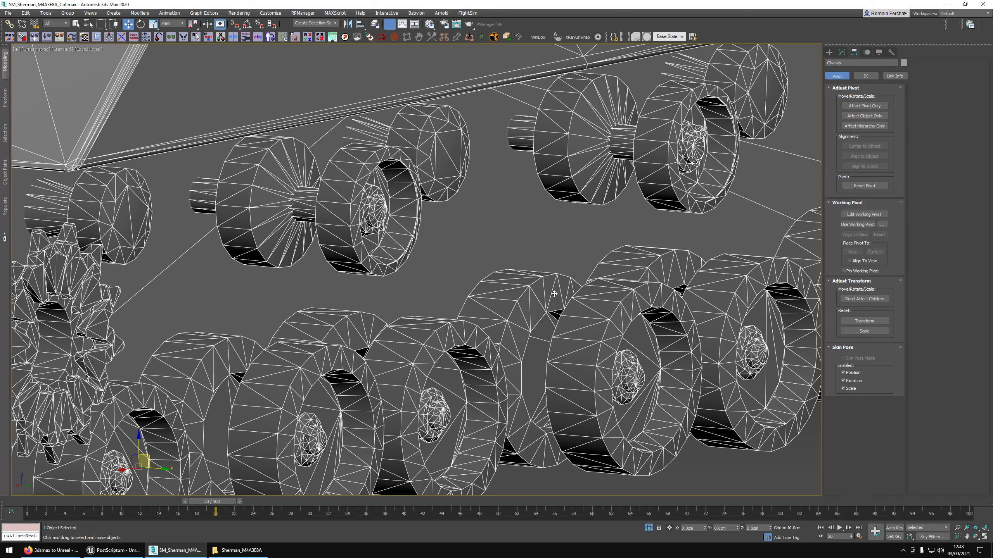
scroll(440, 284, down, 4)
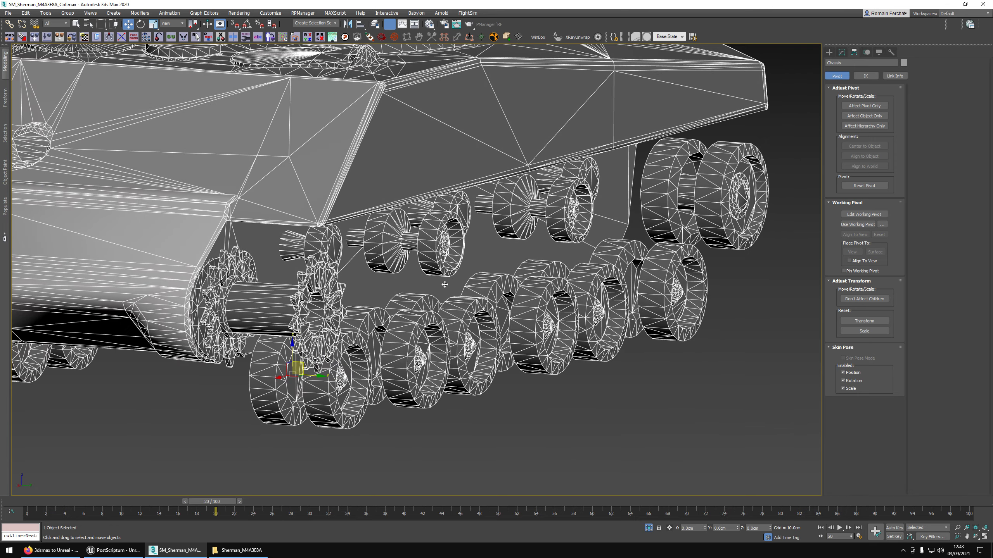
scroll(365, 286, down, 5)
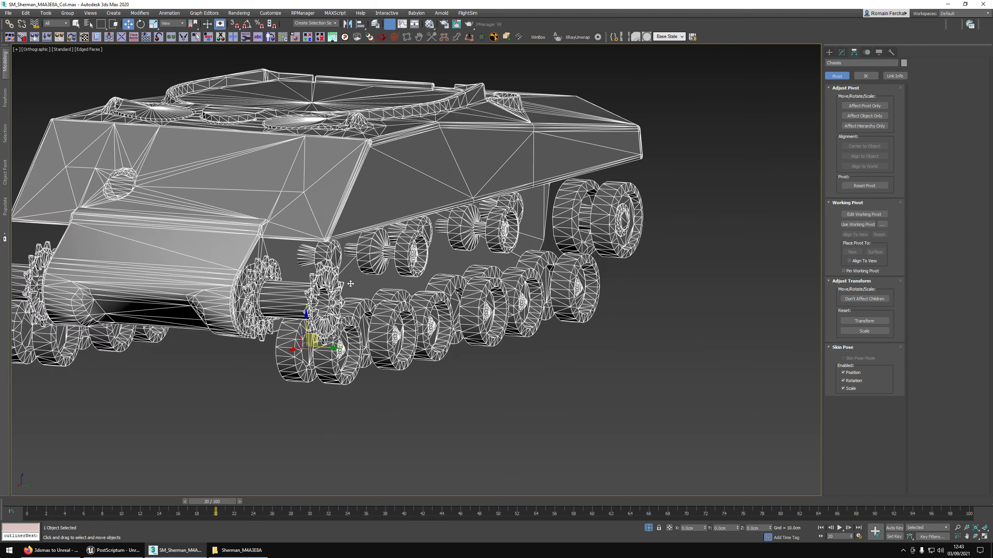
Exit isolation, bring back the red collision meshes, and select UCX_Chassis on the hull.
alt+middle_drag(364, 286, 393, 288)
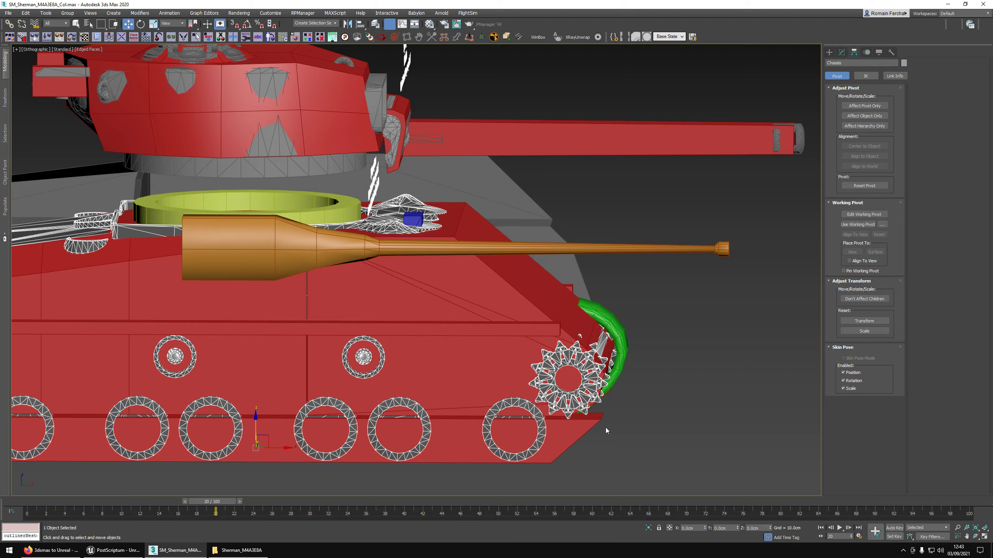
scroll(605, 427, up, 5)
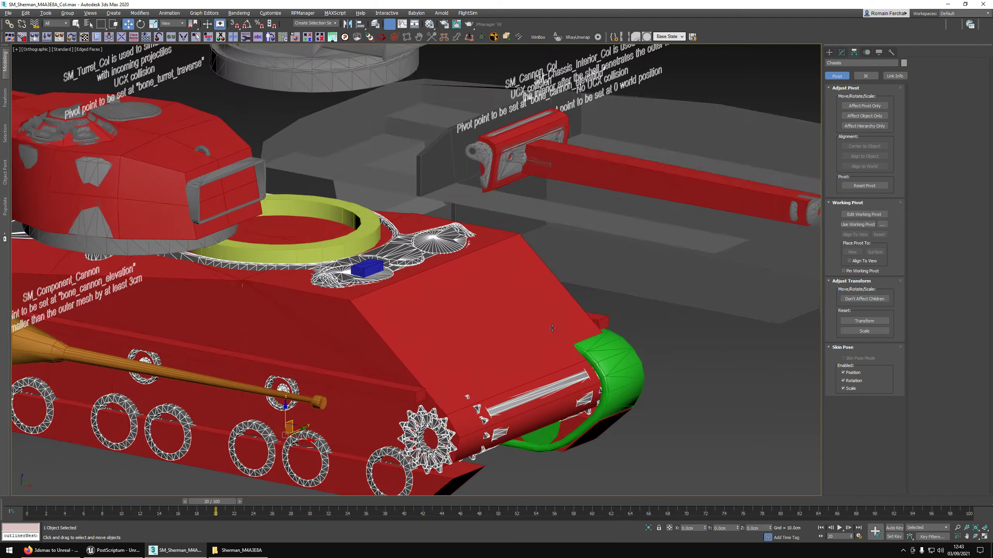
scroll(498, 336, down, 5)
scroll(363, 300, down, 3)
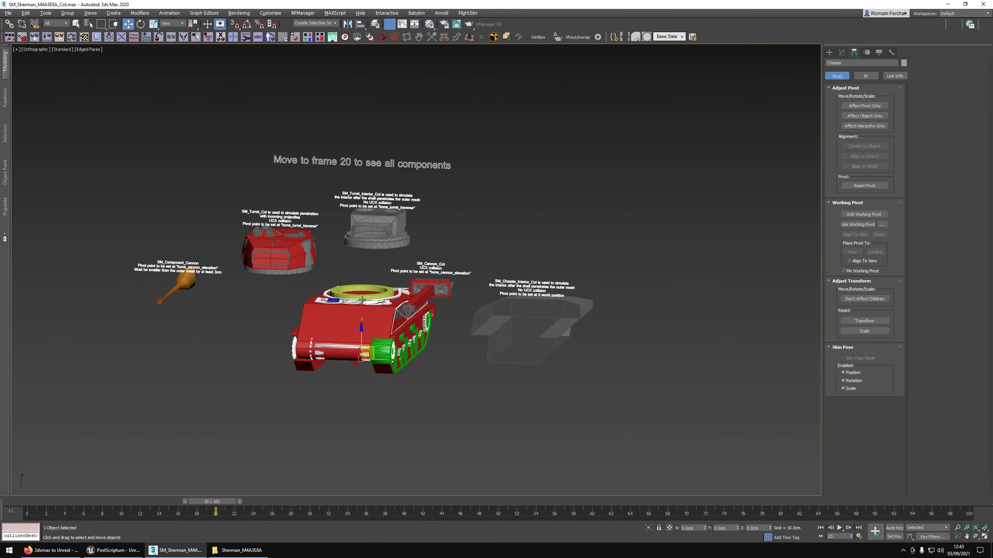
scroll(449, 313, up, 4)
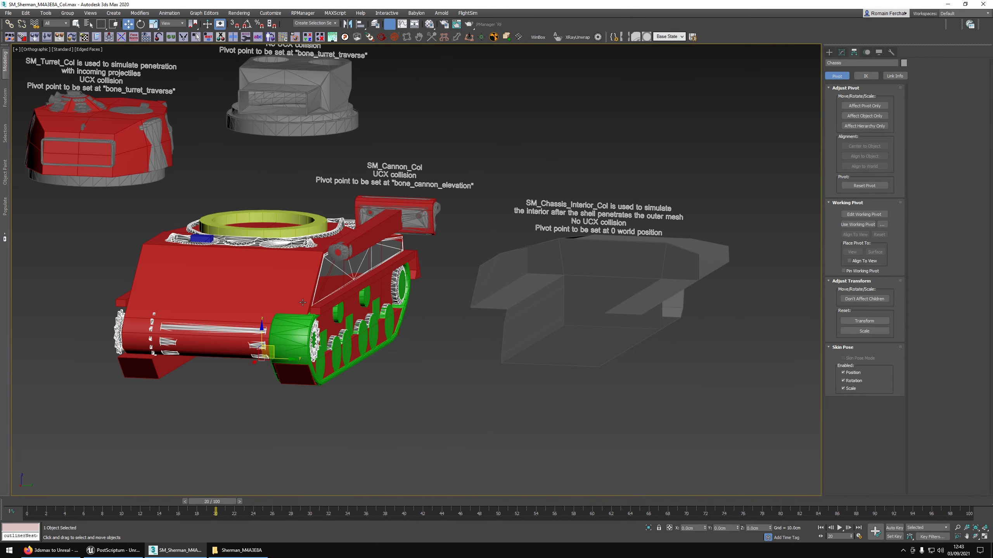
click(303, 302)
alt+middle_drag(303, 302, 313, 291)
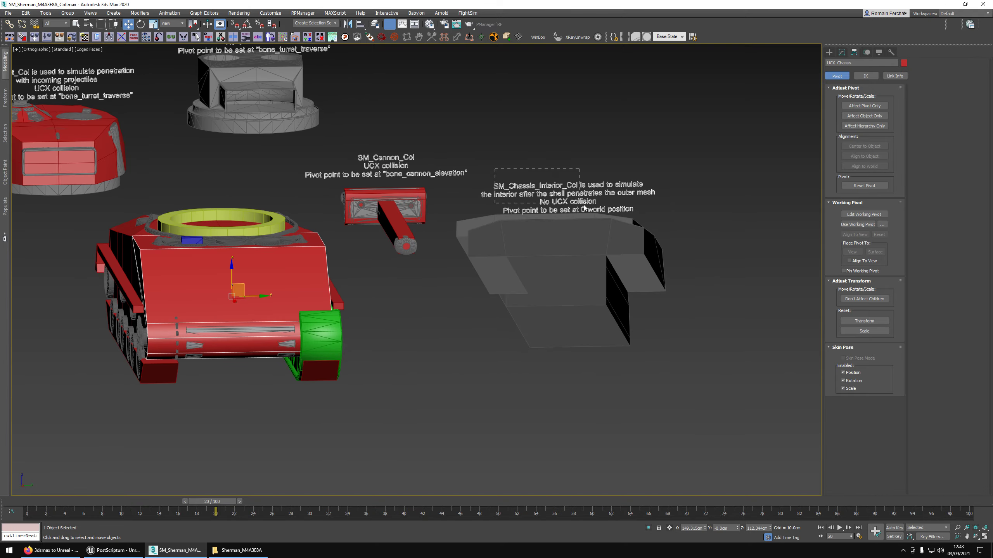
Select the chassis interior collision mesh together with its SM_Chassis_Interior_Col label and view it from several angles.
drag(584, 208, 640, 247)
scroll(618, 256, up, 4)
alt+middle_drag(583, 283, 526, 266)
scroll(526, 266, down, 3)
alt+middle_drag(459, 280, 443, 280)
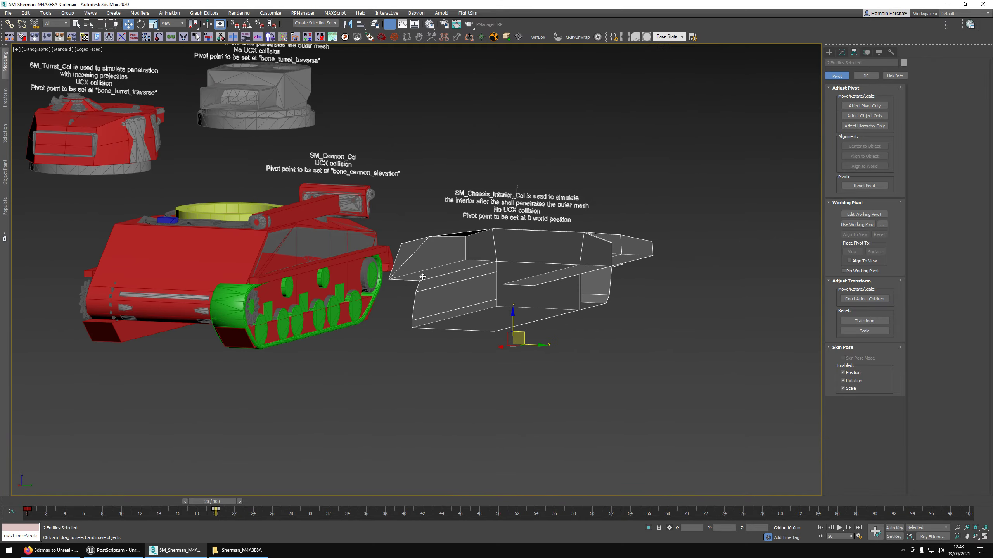
Start a screen capture around the hull and interior meshes, and draw red arrows tracing a shell's path into the hull.
key(Print)
drag(110, 109, 725, 430)
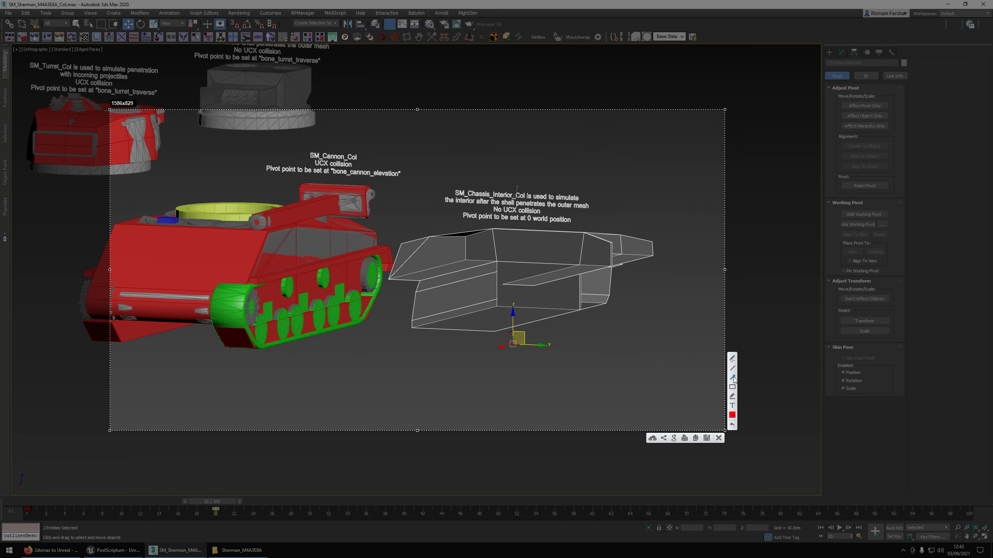
drag(427, 203, 318, 242)
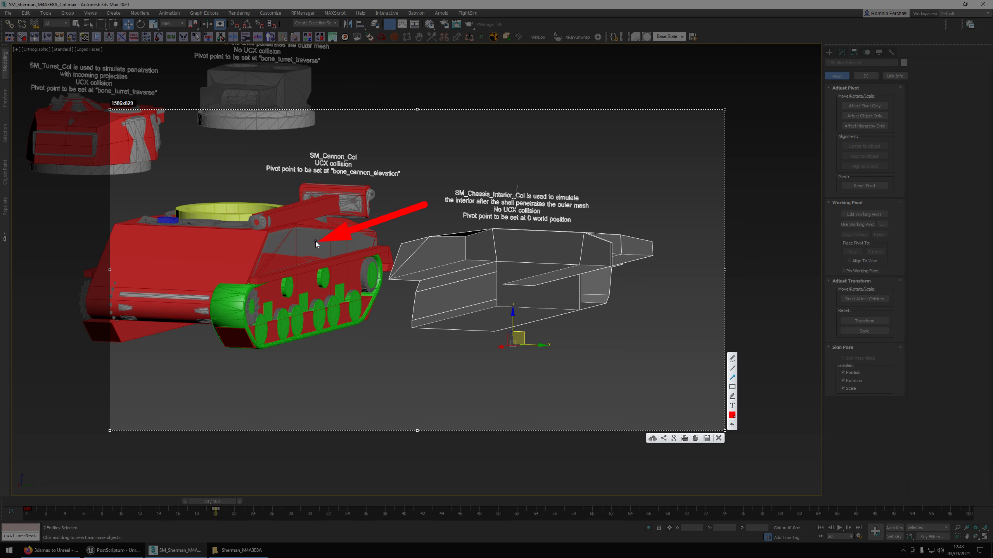
drag(318, 243, 308, 246)
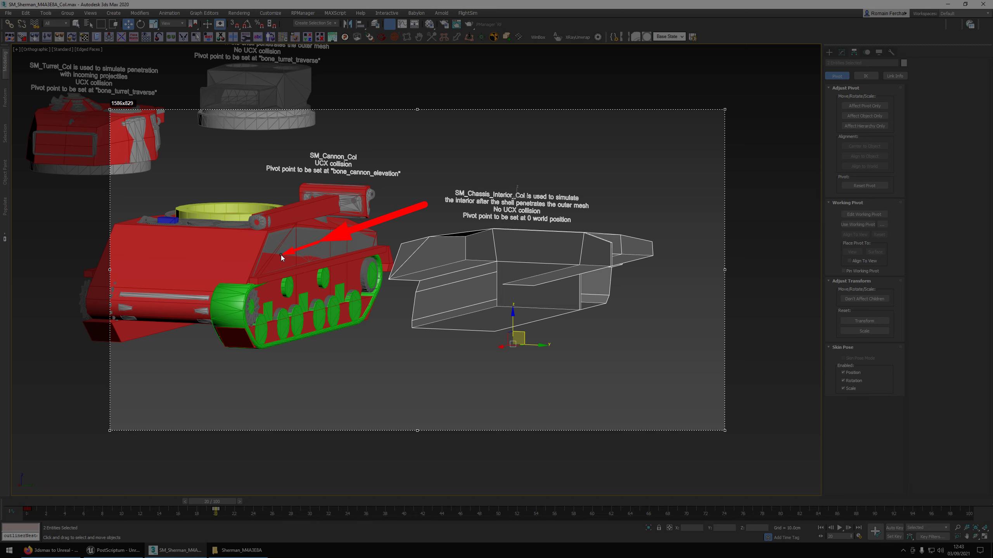
drag(219, 274, 220, 274)
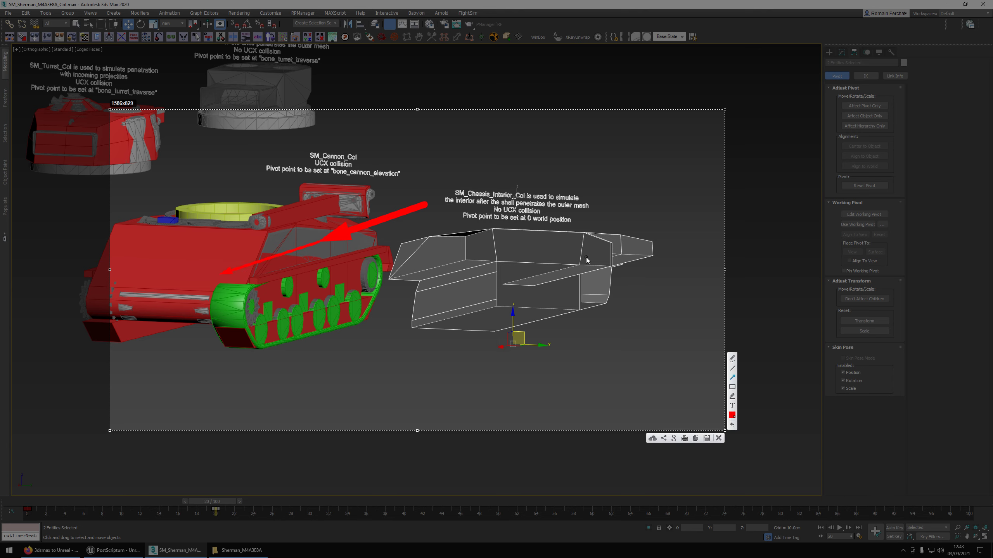
Draw red arrows tracing the shell's path through the chassis interior mesh and onward across the hull.
mouse_move(690, 221)
mouse_down()
mouse_move(632, 251)
mouse_move(580, 261)
mouse_up()
mouse_move(580, 261)
mouse_down()
mouse_move(514, 274)
mouse_move(515, 260)
mouse_move(511, 270)
mouse_move(530, 286)
mouse_move(527, 260)
mouse_move(410, 314)
mouse_up()
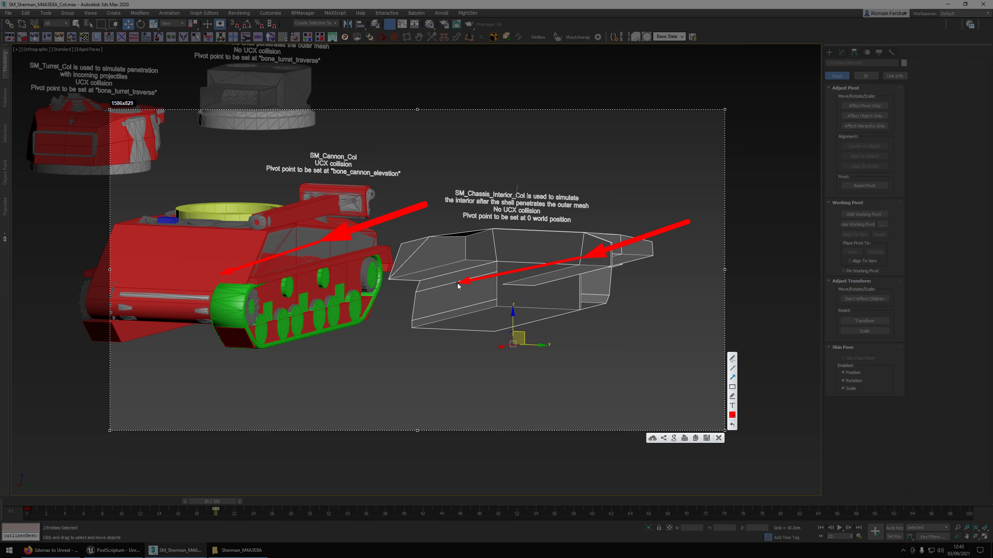
mouse_move(459, 283)
mouse_down()
mouse_move(474, 258)
mouse_move(487, 309)
mouse_move(509, 255)
mouse_up()
drag(459, 282, 508, 291)
mouse_move(456, 284)
mouse_down()
mouse_move(73, 373)
mouse_move(219, 333)
mouse_move(167, 349)
mouse_move(31, 257)
mouse_up()
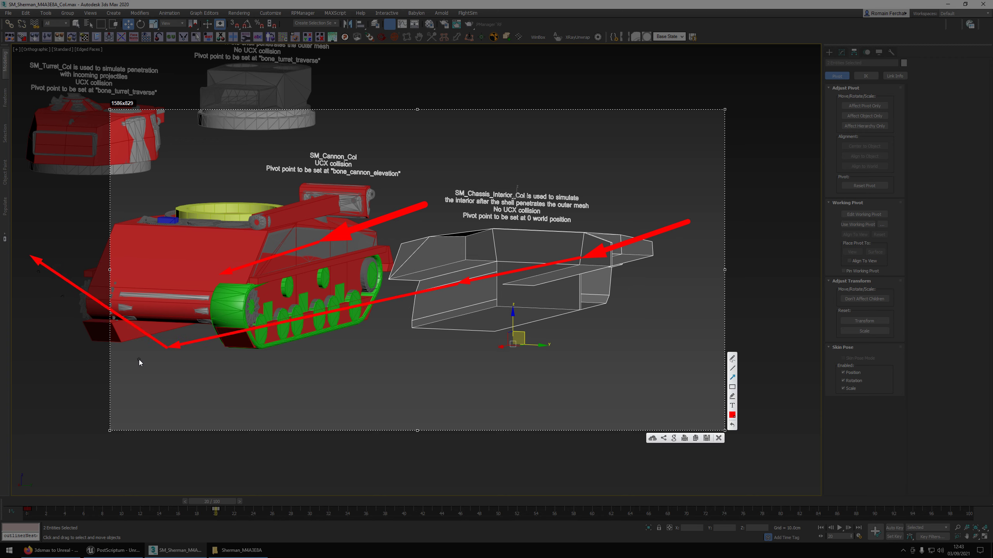
Undo the arrows drawn across the interior mesh and cancel the screen capture.
key(ctrl+z)
key(ctrl+z)
key(ctrl+z)
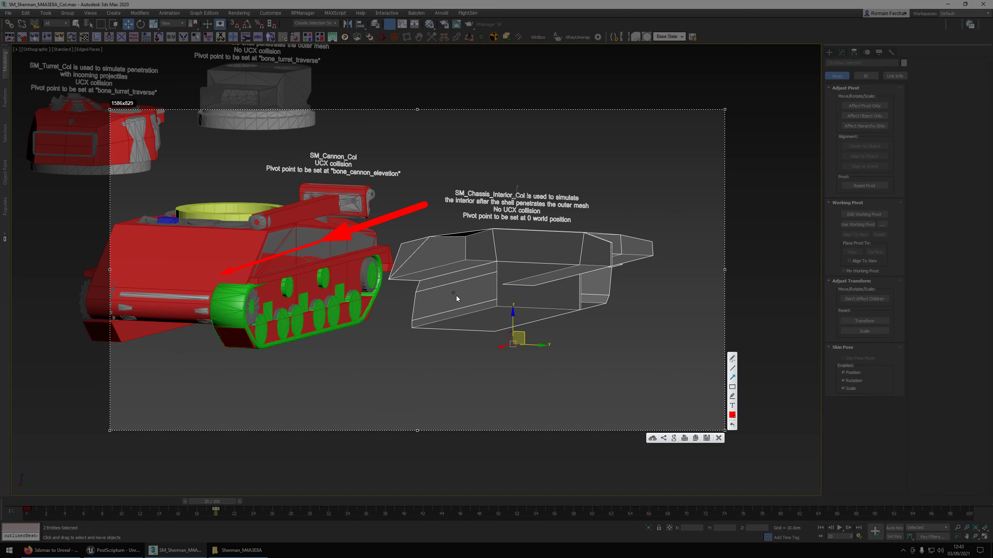
key(Escape)
Inspect the chassis interior mesh from above and the side, then select only the Interior mesh without its label.
mouse_move(507, 264)
alt+middle_down()
mouse_move(541, 268)
mouse_move(440, 273)
alt+middle_up()
alt+middle_drag(250, 252, 293, 257)
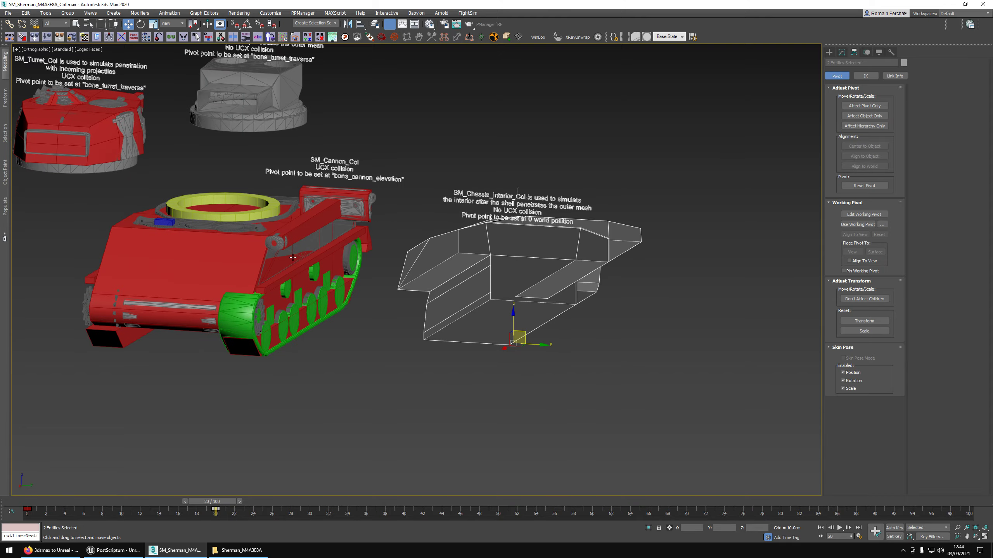
mouse_move(481, 285)
alt+middle_down()
mouse_move(545, 237)
mouse_move(569, 245)
mouse_move(572, 257)
mouse_move(466, 278)
alt+middle_up()
scroll(466, 279, up, 3)
key(1)
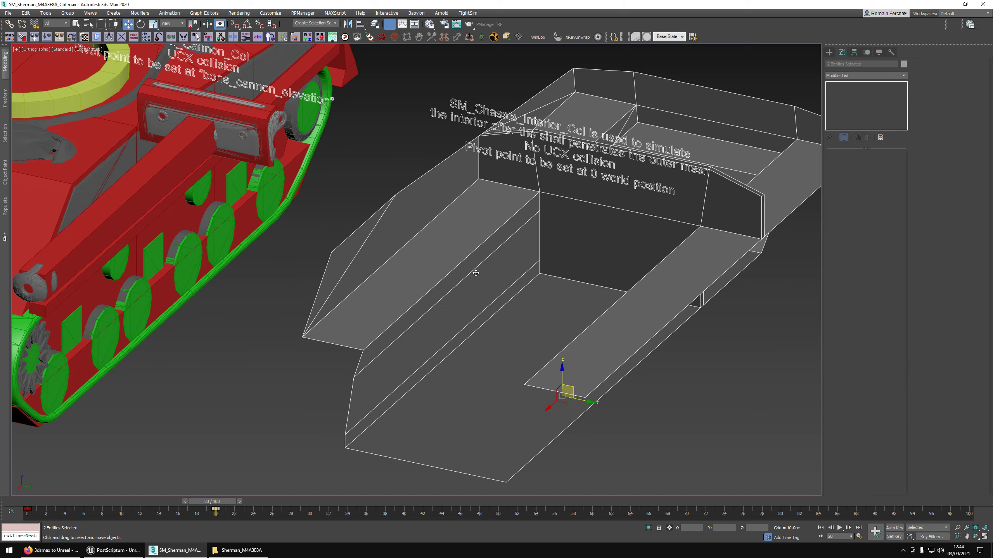
scroll(490, 276, down, 2)
alt+middle_drag(494, 278, 497, 231)
click(610, 377)
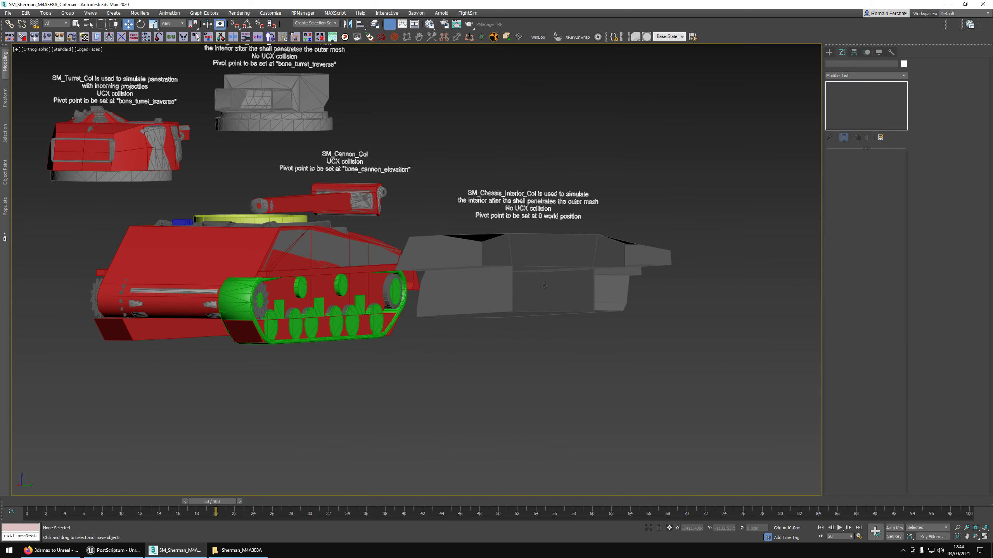
click(543, 286)
scroll(432, 273, down, 1)
alt+middle_drag(432, 272, 373, 247)
scroll(372, 246, up, 4)
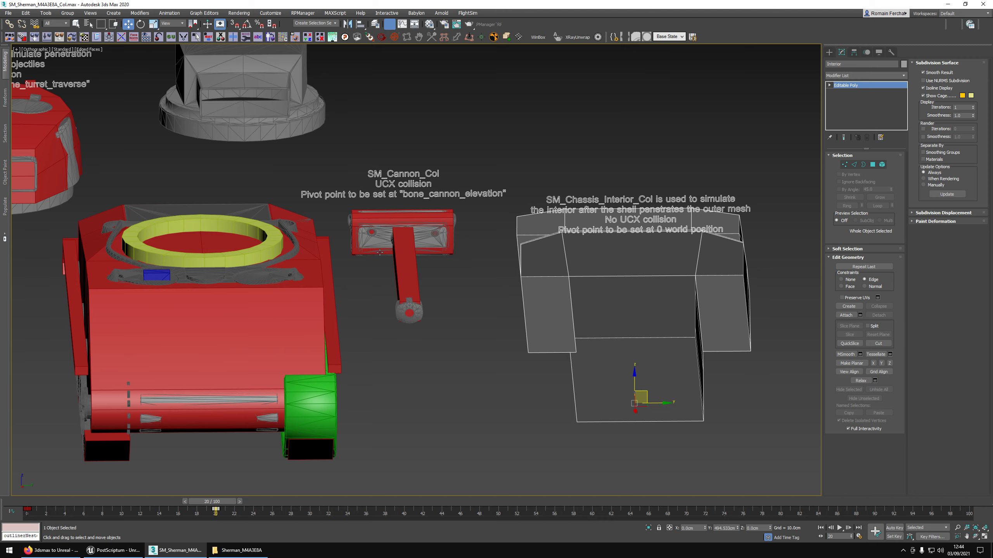
Select every red UCX collision mesh by its shared colour and hide the selection.
right_click(375, 253)
click(344, 308)
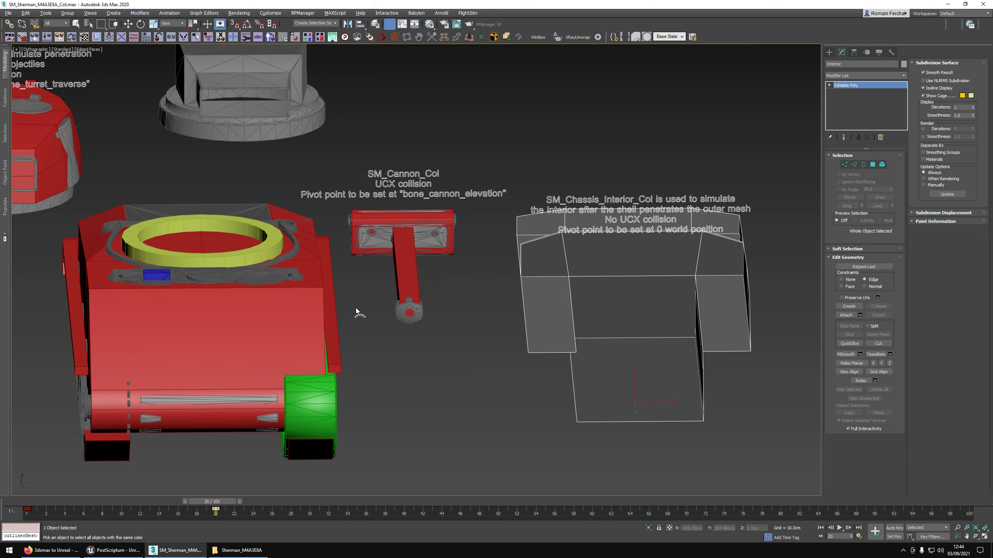
right_click(390, 257)
click(408, 235)
Select the Cannon mesh and inspect its shaded mantlet and barrel without edged faces.
click(408, 239)
scroll(408, 239, up, 4)
key(F4)
alt+middle_drag(369, 267, 392, 259)
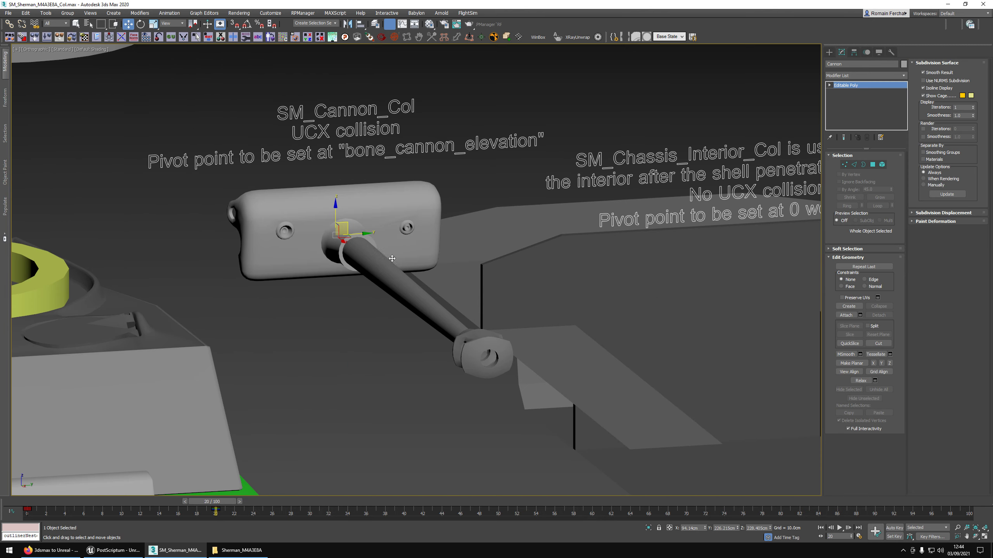
scroll(362, 252, down, 2)
alt+middle_drag(329, 250, 406, 244)
Show edged faces on the Cannon mesh and select its mantlet element to display its material ID.
scroll(246, 258, up, 2)
key(F4)
key(5)
click(210, 249)
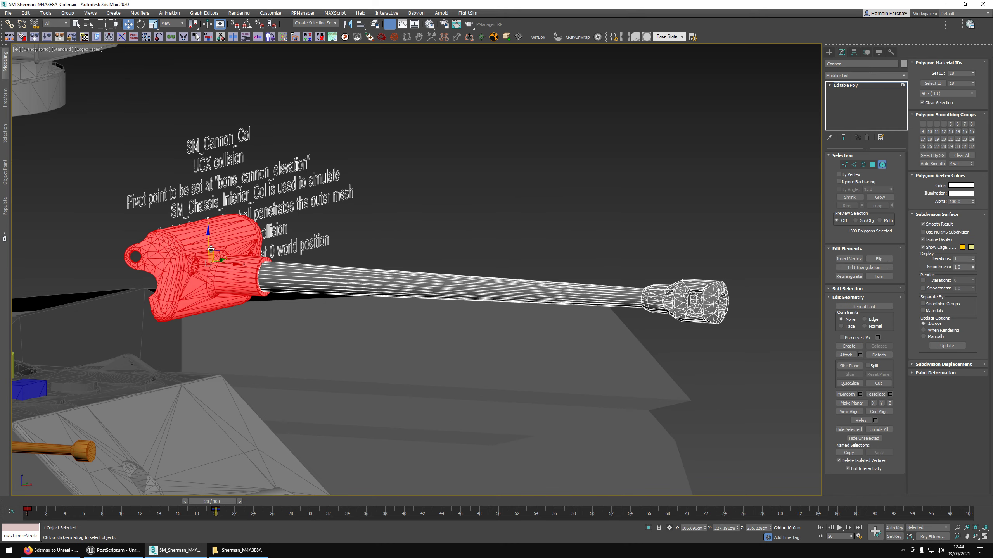
Select the Cannon mesh's barrel element to display its material ID, and leave element selection.
scroll(211, 249, up, 3)
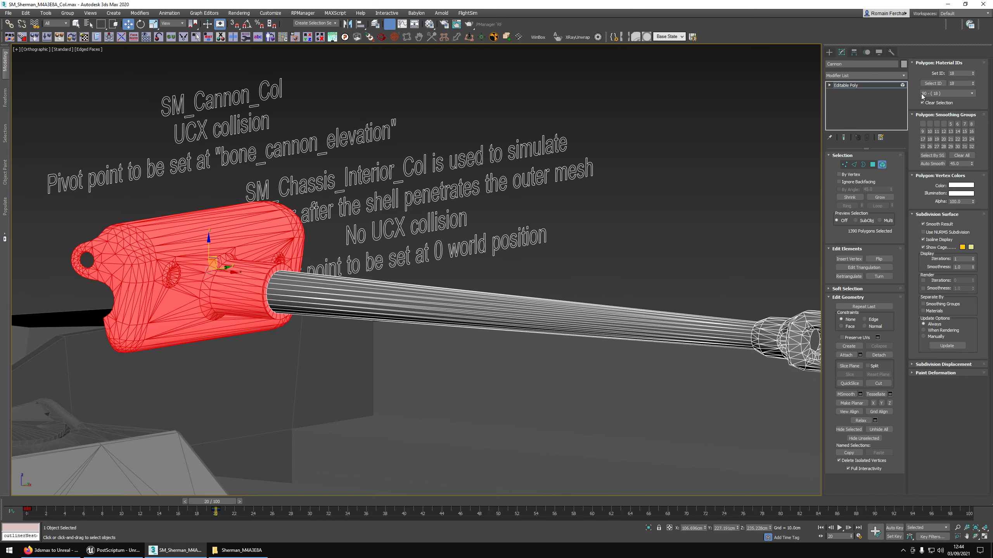
click(460, 309)
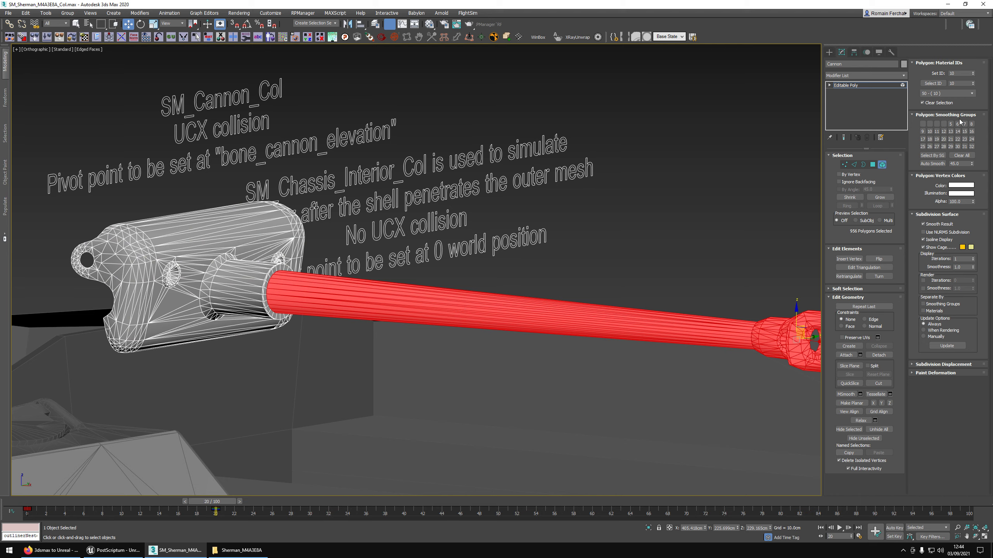
scroll(605, 305, down, 3)
key(5)
Select the Turret collision mesh and inspect its wireframe edges over the shaded surface.
alt+middle_drag(610, 312, 517, 300)
key(F4)
scroll(591, 310, down, 3)
middle_drag(518, 300, 522, 282)
click(257, 231)
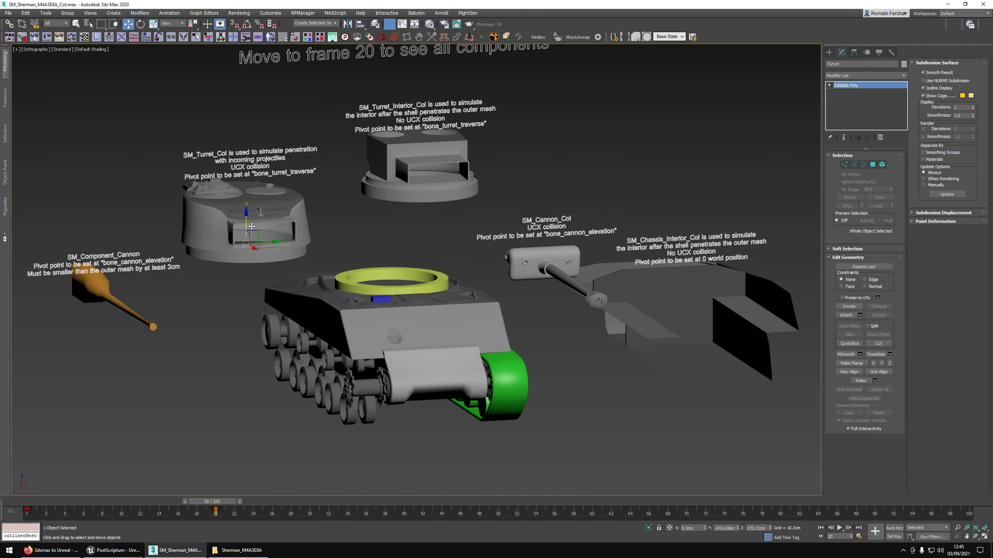
key(F4)
scroll(171, 196, up, 5)
alt+middle_drag(171, 196, 269, 216)
scroll(269, 216, down, 5)
middle_drag(444, 219, 392, 239)
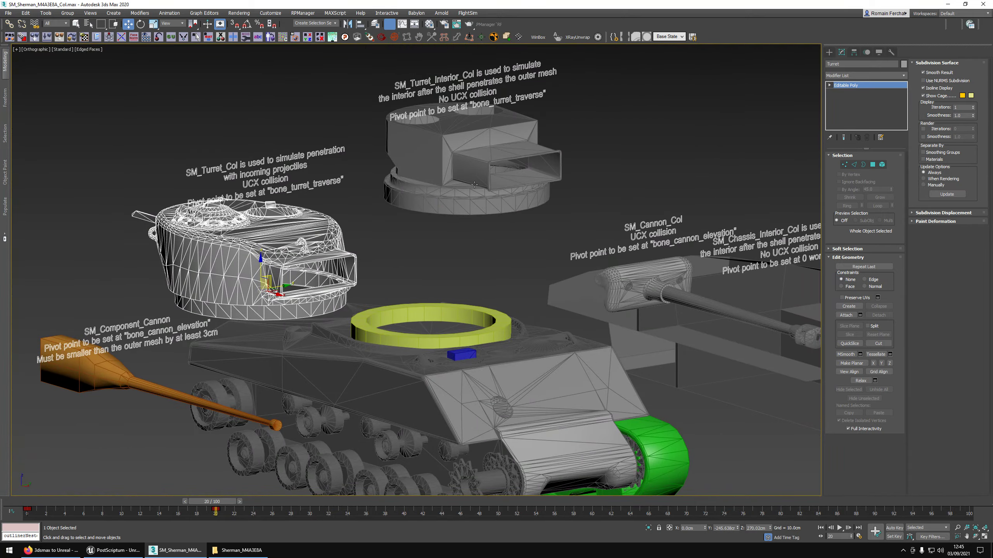
Select the SM_Turret_Interior_Col mesh, review its object properties, and inspect it without edged faces.
click(472, 185)
scroll(473, 184, up, 2)
alt+middle_drag(473, 185, 468, 152)
right_click(469, 153)
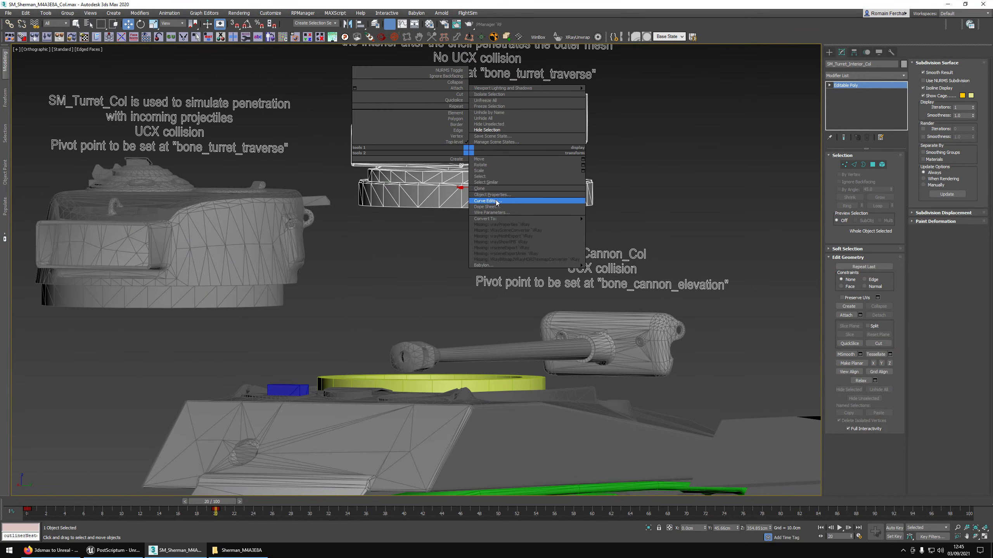
click(492, 195)
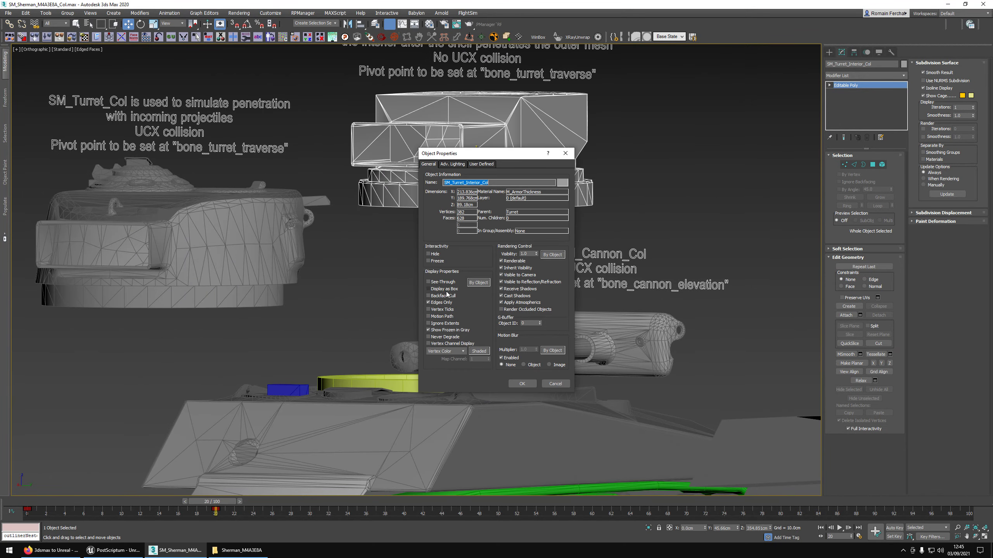
click(518, 385)
middle_drag(519, 214, 508, 254)
key(F4)
mouse_move(508, 188)
alt+middle_down()
mouse_move(471, 206)
mouse_move(416, 161)
mouse_move(461, 171)
mouse_move(499, 199)
alt+middle_up()
scroll(479, 195, down, 4)
With edged faces displayed, select the cannon, turret ring and left track component meshes one after another.
key(F4)
alt+middle_drag(344, 225, 375, 227)
middle_drag(375, 227, 469, 211)
click(227, 282)
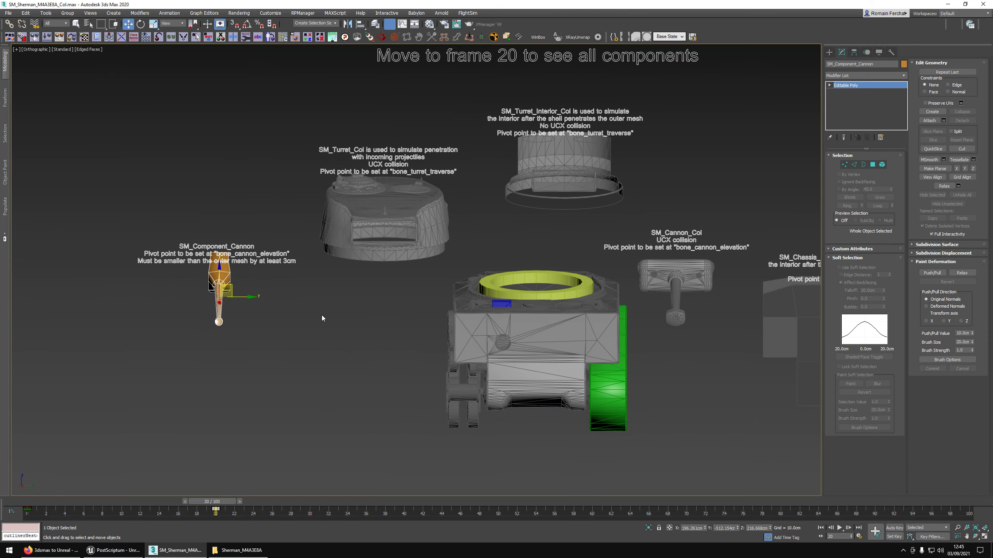
alt+middle_drag(321, 315, 360, 333)
scroll(535, 297, up, 2)
click(540, 250)
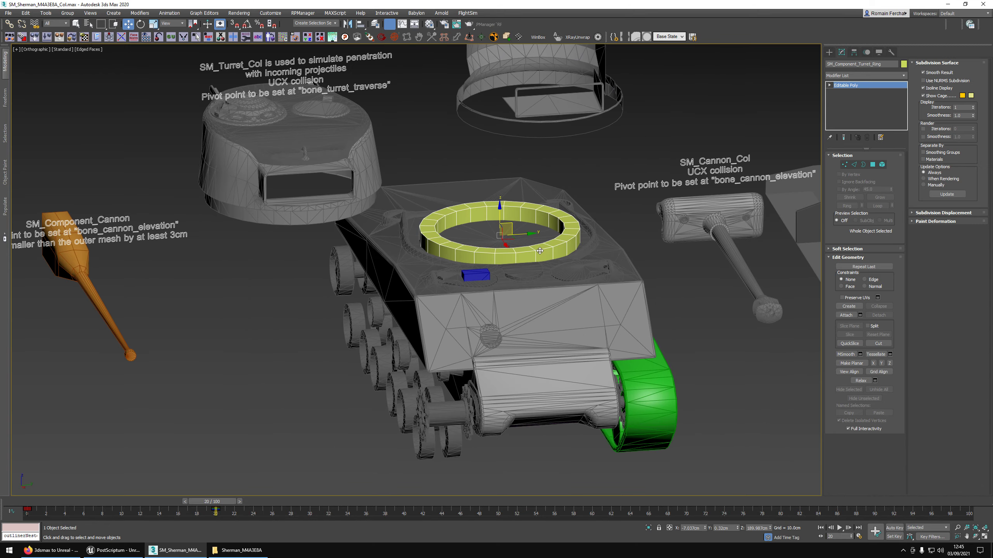
alt+middle_drag(540, 250, 550, 350)
click(525, 348)
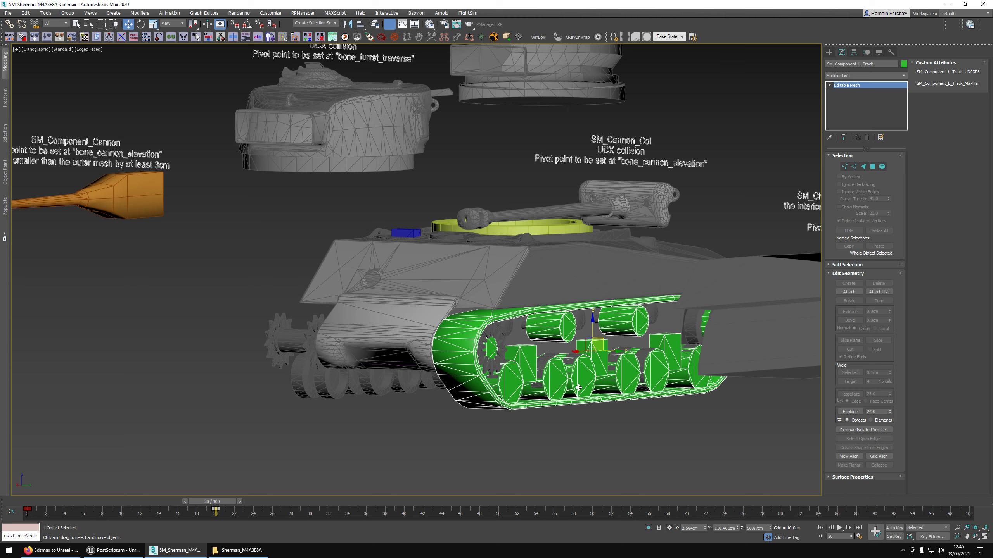
Display the scene in wireframe and select the transmission component, followed by two ammo boxes inside the hull.
alt+middle_drag(558, 386, 418, 335)
key(F3)
middle_drag(527, 365, 526, 277)
scroll(485, 278, up, 3)
click(484, 276)
scroll(506, 272, down, 2)
click(378, 234)
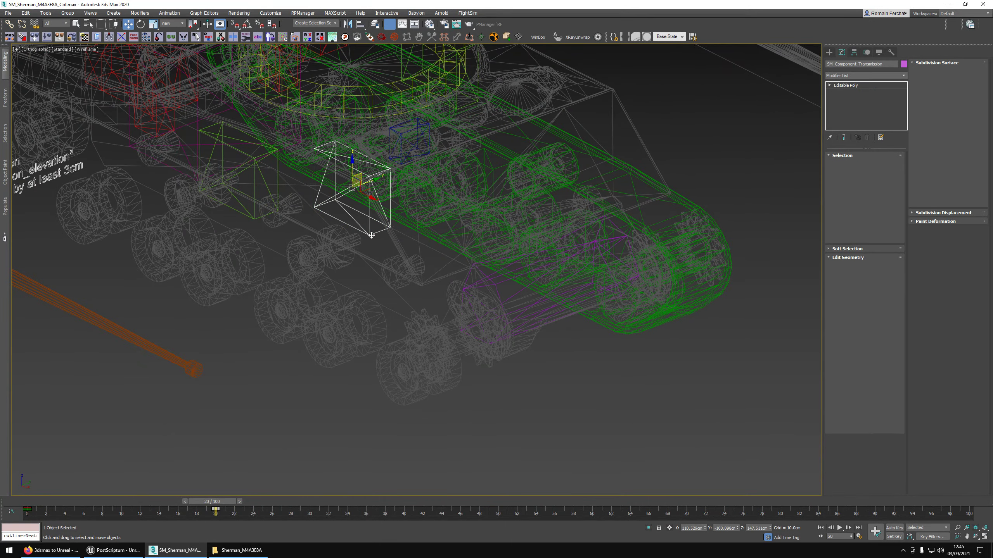
ctrl+click(256, 214)
alt+middle_drag(256, 215, 451, 220)
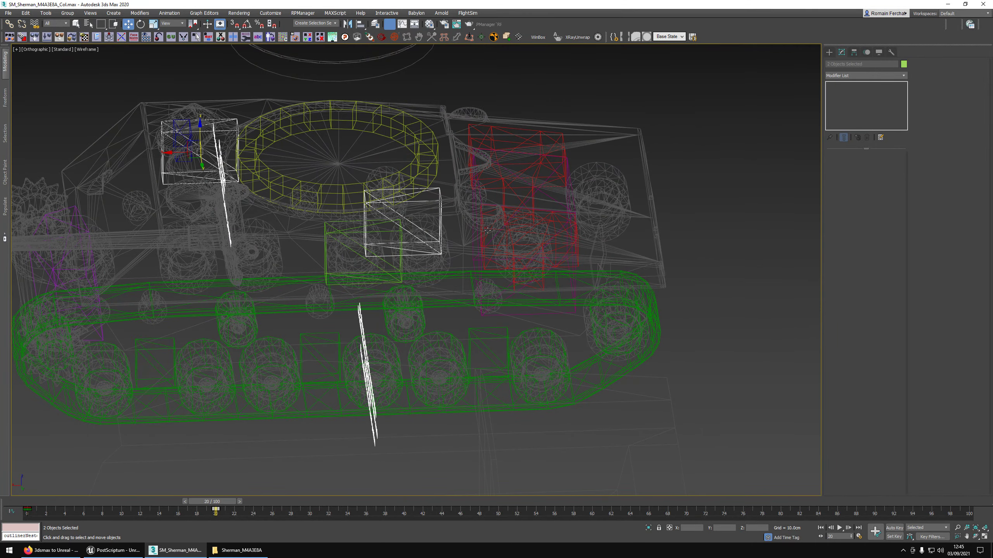
Select the red fuel component inside the hull and inspect its shape and placement from several angles.
click(517, 293)
scroll(517, 293, up, 3)
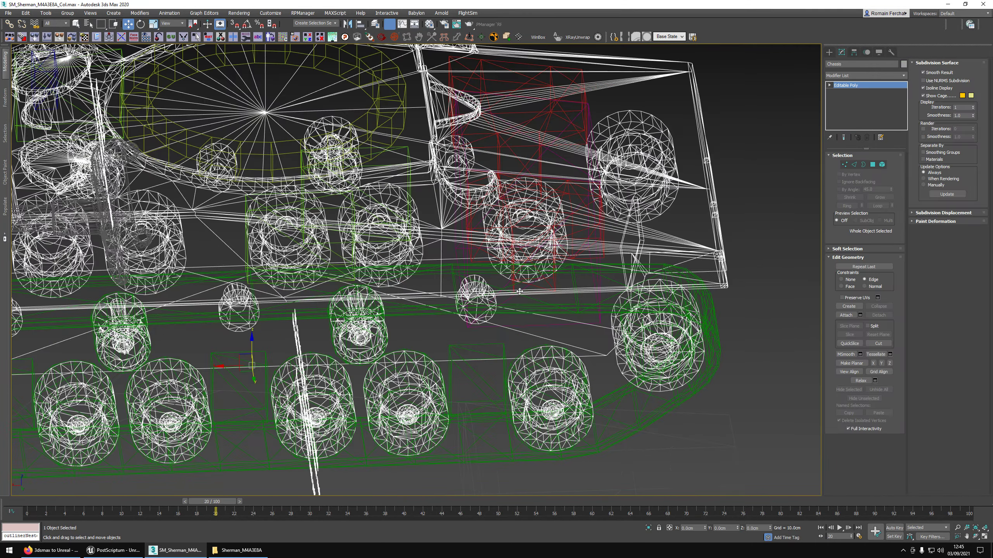
click(517, 291)
alt+middle_drag(518, 290, 471, 282)
alt+middle_drag(444, 271, 451, 271)
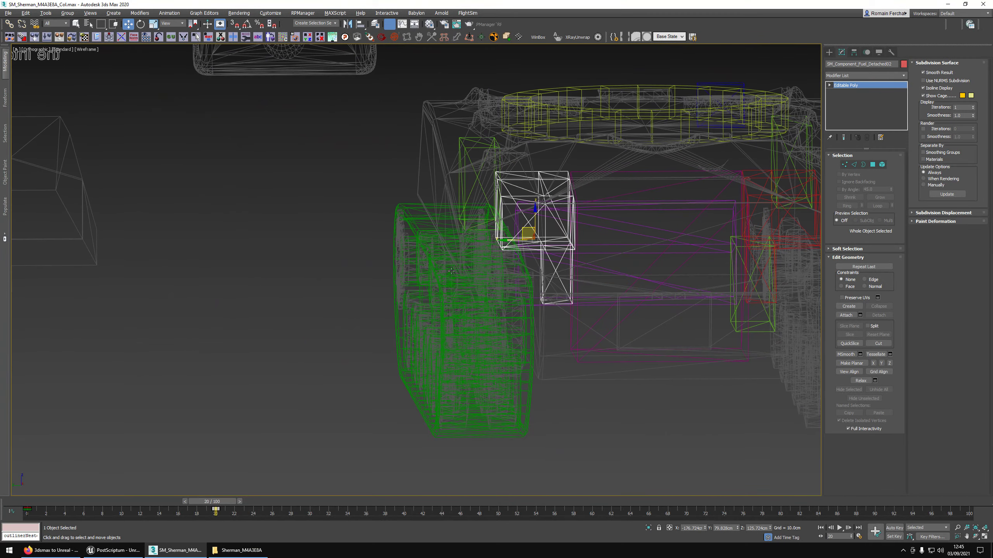
alt+middle_drag(575, 205, 618, 225)
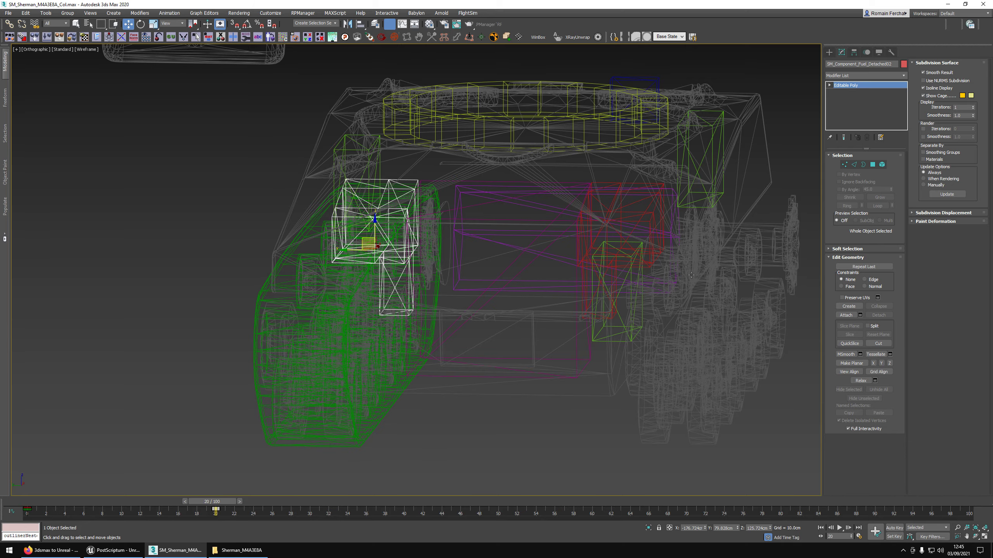
alt+middle_drag(691, 275, 357, 226)
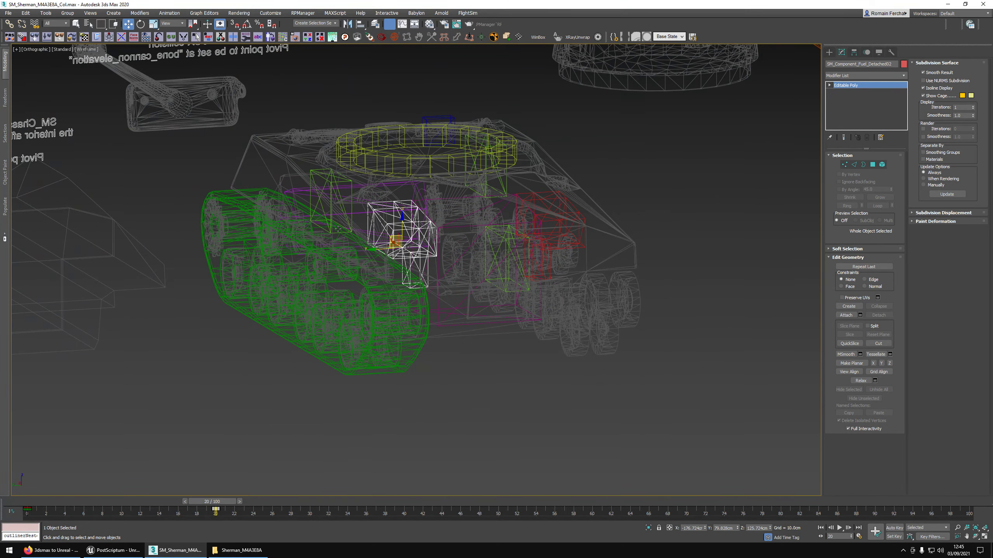
Select the SM_Component_Ammo3 box in the hull and return to the shaded display of the whole scene.
scroll(332, 206, up, 3)
click(335, 204)
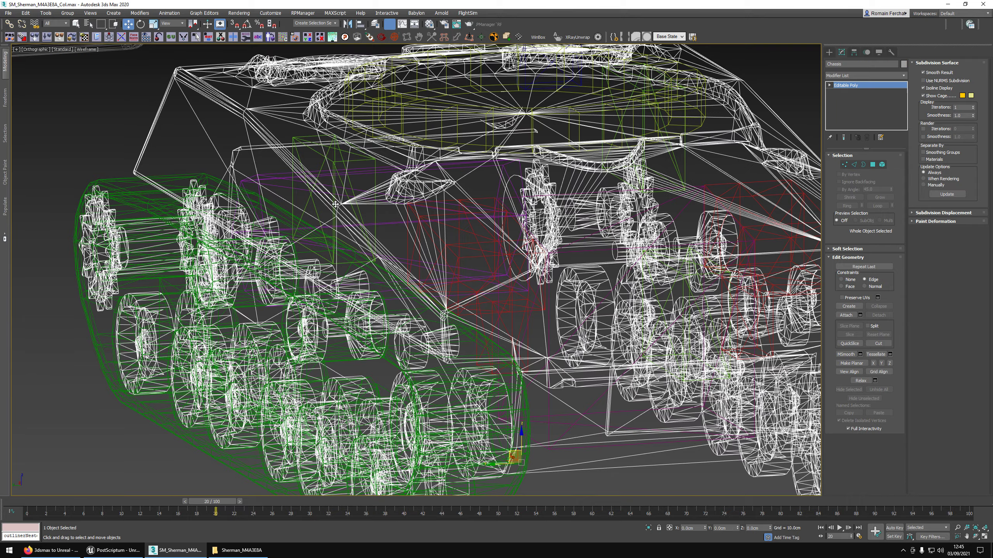
click(344, 178)
scroll(344, 178, down, 2)
alt+middle_drag(343, 178, 568, 179)
scroll(472, 184, down, 2)
key(F3)
scroll(567, 179, down, 4)
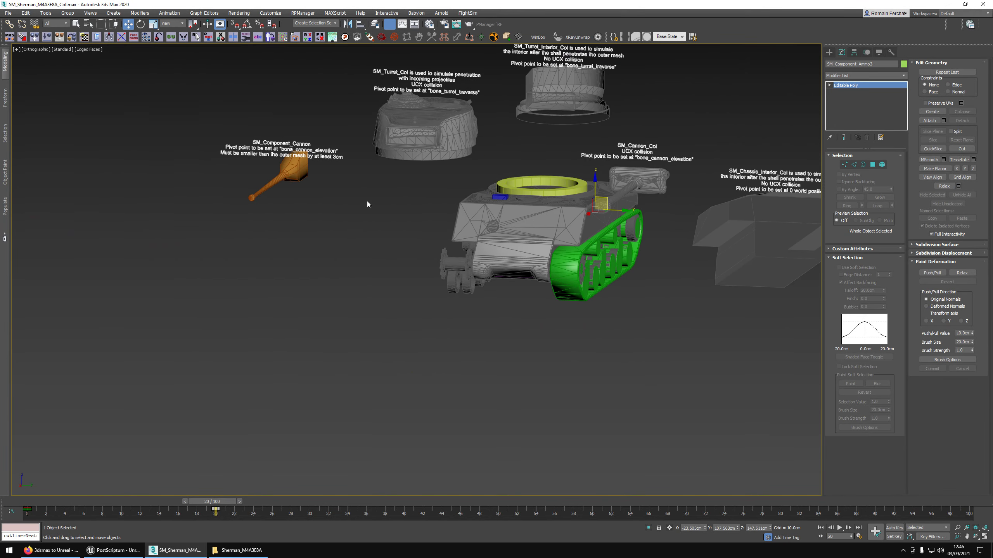
Clone SM_Component_Cannon sideways along Y as a single copy named SM_Component_Cannon001.
click(297, 169)
alt+middle_drag(298, 169, 239, 177)
scroll(306, 175, up, 3)
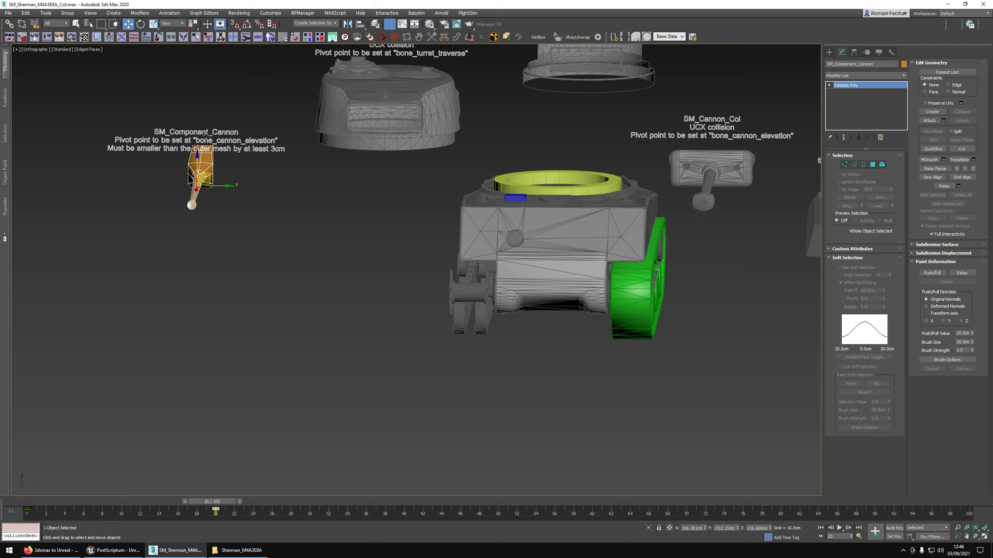
scroll(251, 186, down, 2)
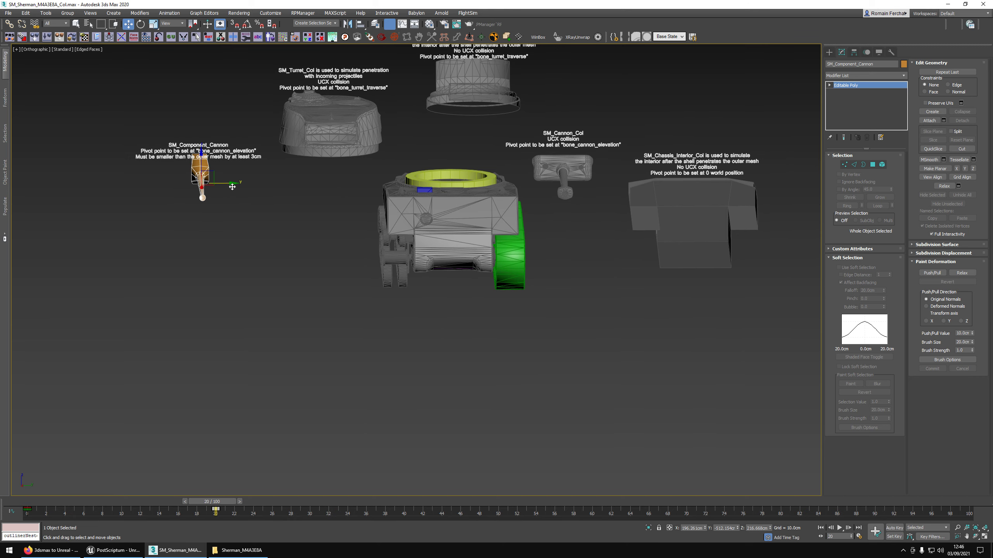
shift+drag(232, 187, 326, 187)
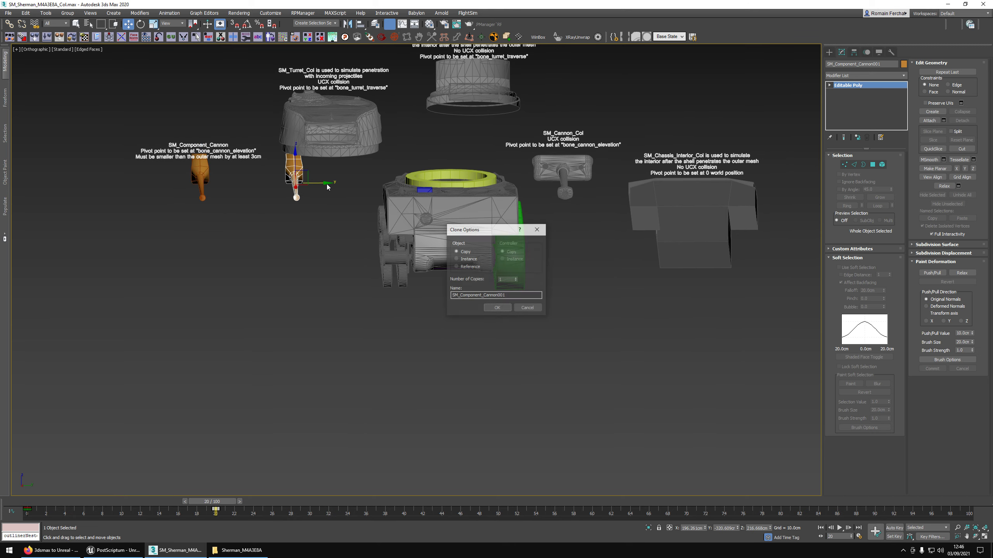
click(494, 309)
Align the copied cannon component to the Cannon mesh in X, Y and Z, pivot to pivot, and show it in wireframe.
key(alt+a)
click(567, 186)
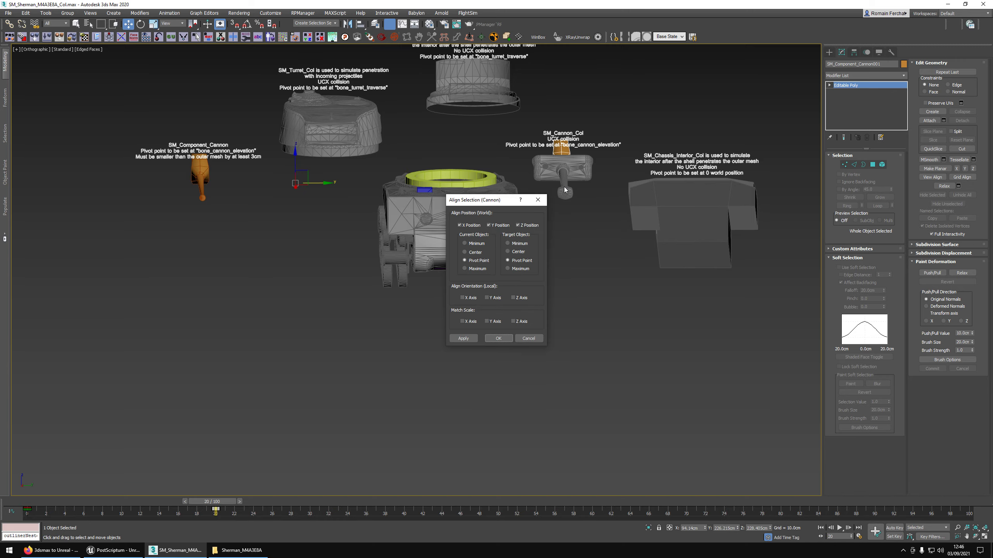
key(Return)
scroll(560, 167, up, 3)
alt+middle_drag(561, 166, 479, 197)
key(F3)
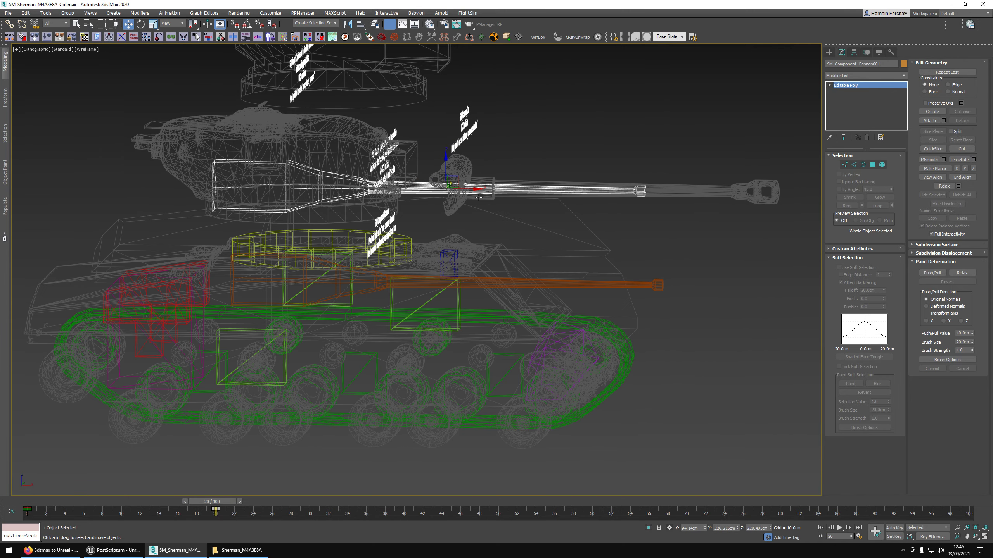
Select the cannon component copy again and repeat its pivot-to-pivot alignment to the Cannon mesh.
click(528, 291)
click(418, 192)
key(alt+a)
click(496, 192)
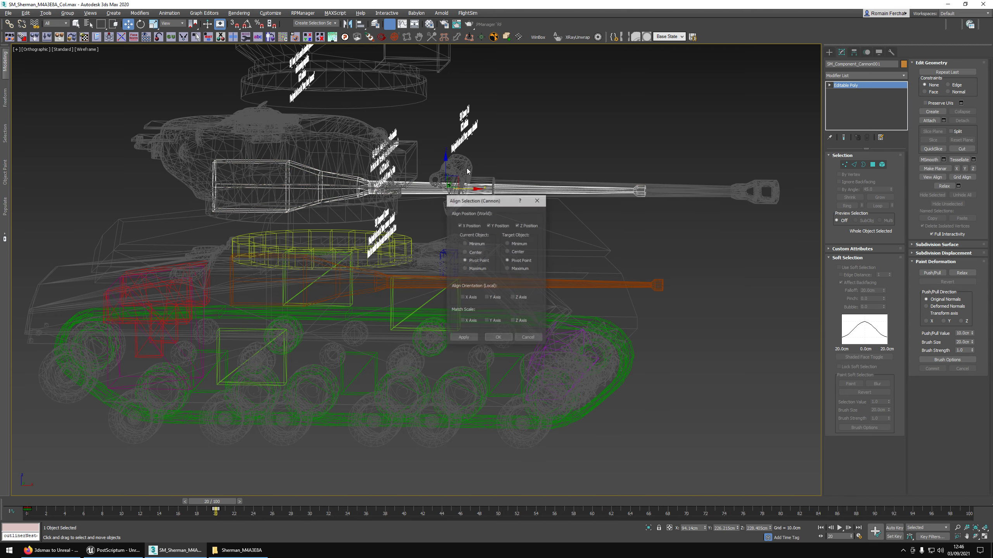
click(496, 338)
Select the Cannon mesh and compare it with the component copy in shaded view from the opposite side.
alt+middle_drag(555, 182, 432, 174)
key(F3)
click(429, 183)
scroll(429, 182, up, 3)
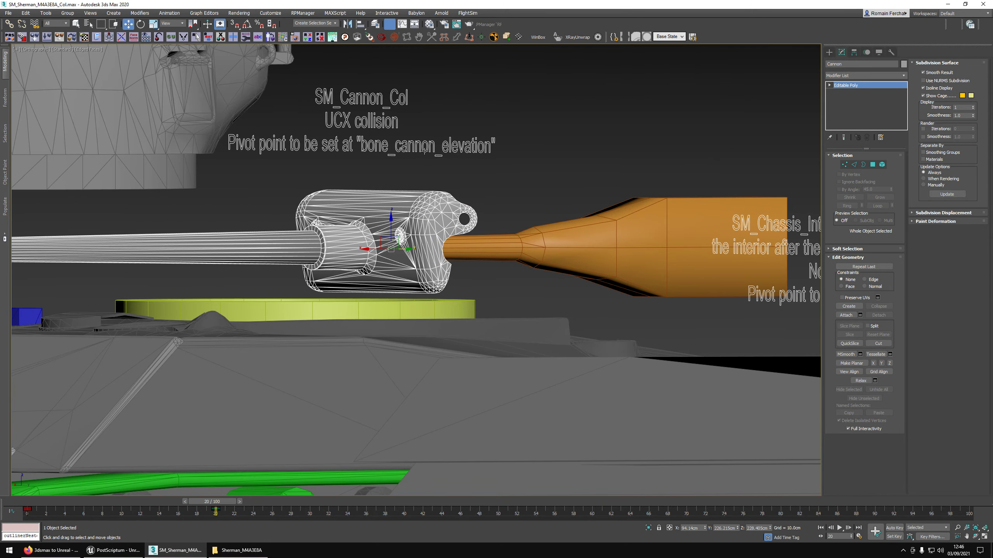
Select the cannon component copy and move it forward along X so its barrel lies inside the Cannon mesh's barrel.
scroll(504, 172, down, 3)
alt+middle_drag(504, 172, 445, 198)
drag(450, 214, 339, 229)
key(e)
click(554, 215)
key(w)
key(F3)
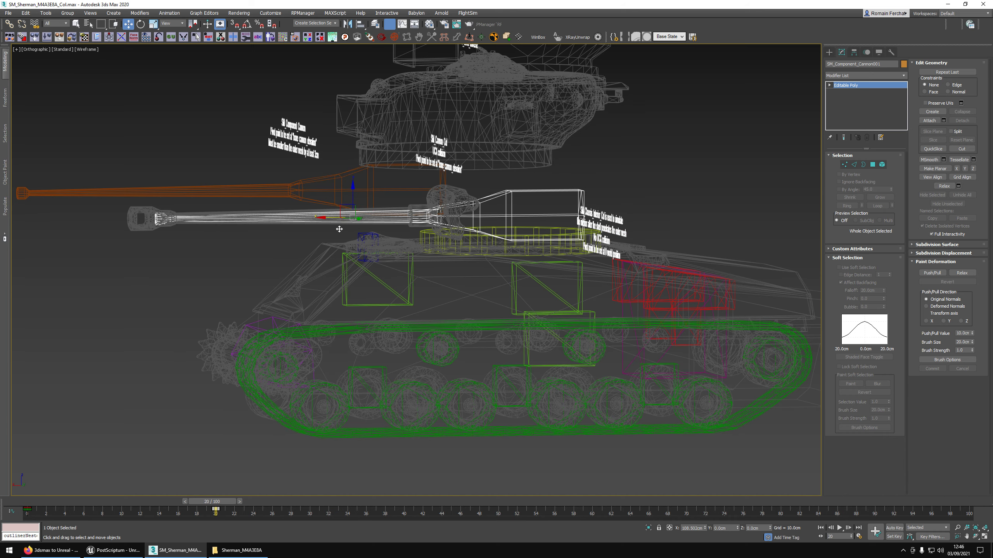
Align only the component copy's pivot to the Cannon mesh's pivot in X, Y and Z, leaving the geometry in place.
alt+middle_drag(347, 227, 357, 250)
click(854, 52)
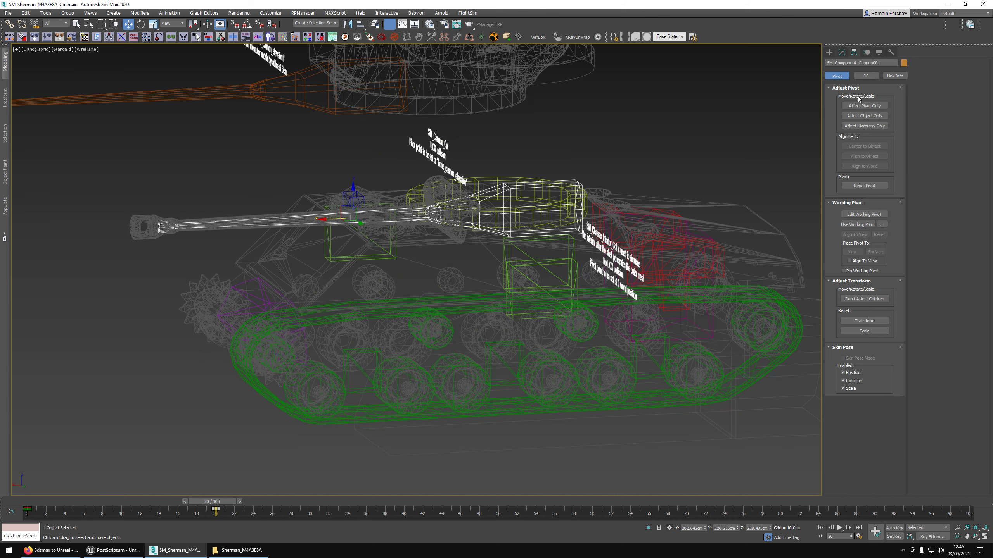
click(864, 106)
key(alt+a)
click(435, 184)
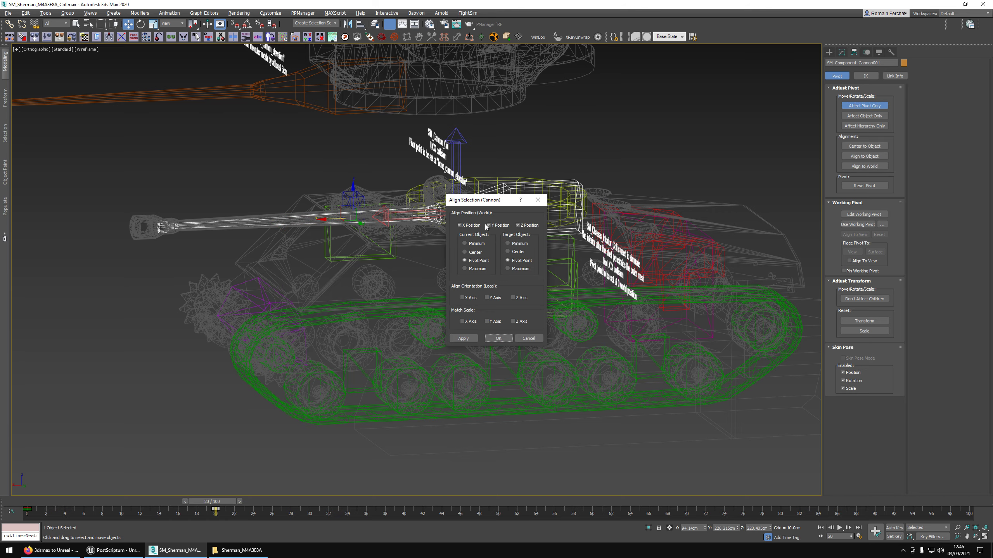
click(497, 338)
key(F3)
key(1)
mouse_move(462, 238)
alt+middle_down()
mouse_move(476, 227)
mouse_move(352, 213)
mouse_move(378, 207)
alt+middle_up()
key(F3)
scroll(376, 205, up, 3)
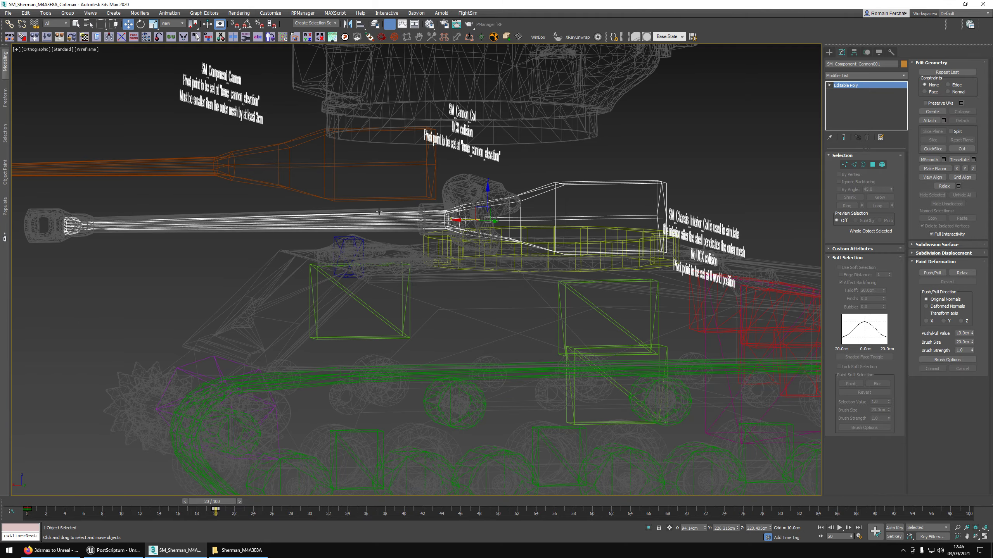
Examine the SM_Component_Cannon label's pivot and minimum-clearance requirements.
middle_drag(81, 199, 271, 191)
scroll(272, 192, down, 3)
alt+middle_drag(272, 192, 691, 188)
scroll(341, 197, down, 1)
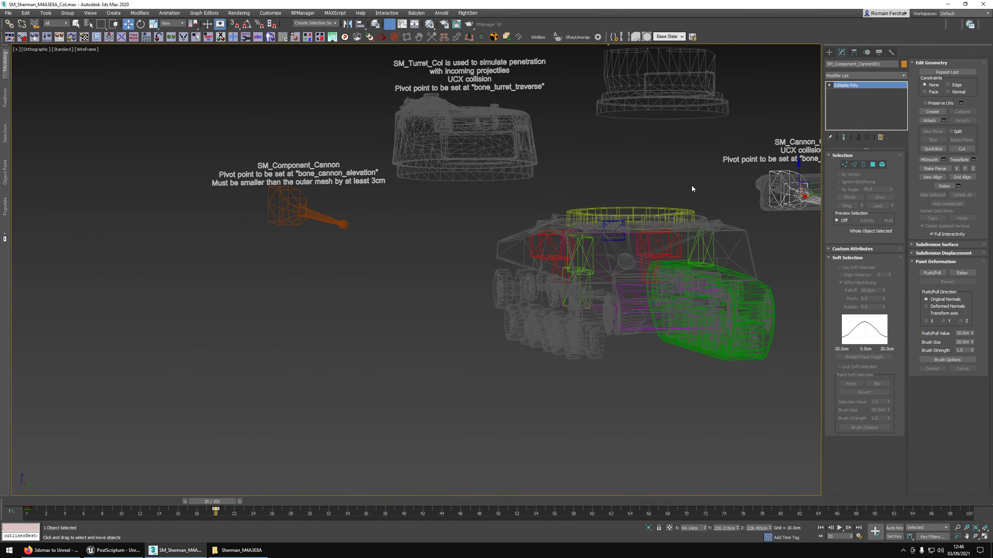
scroll(327, 179, up, 4)
middle_drag(118, 192, 155, 190)
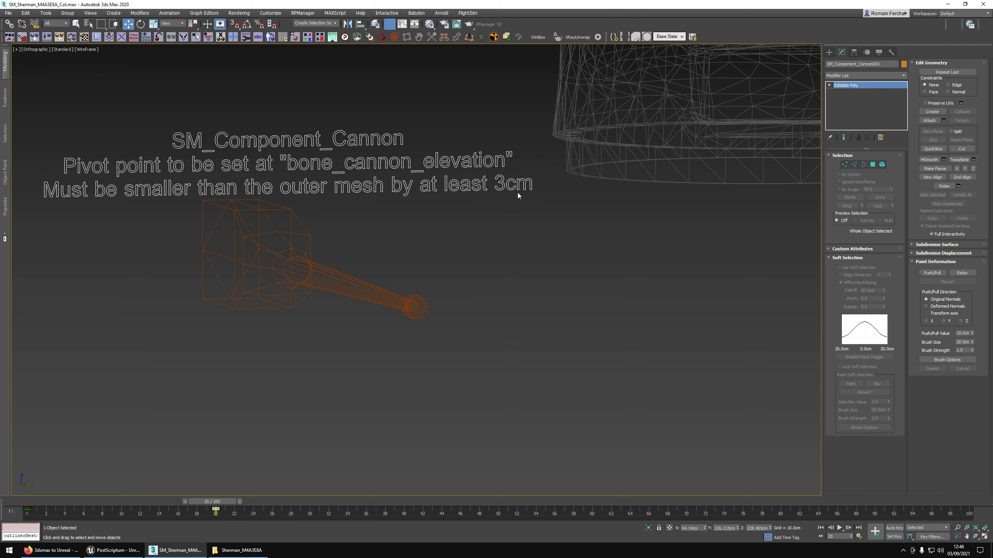
middle_drag(517, 196, 321, 173)
scroll(321, 173, down, 3)
scroll(321, 172, up, 2)
scroll(541, 72, down, 5)
middle_drag(542, 71, 364, 182)
scroll(602, 232, up, 2)
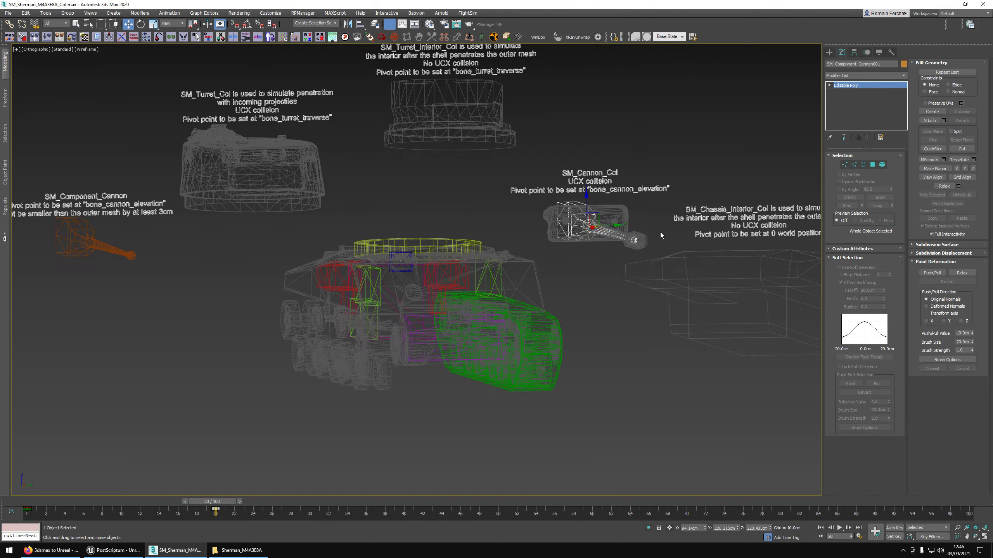
Inspect the clearance between the component copy and the outer Cannon mesh along the barrel in wireframe.
scroll(660, 235, up, 5)
scroll(601, 239, down, 2)
alt+middle_drag(468, 229, 559, 225)
scroll(551, 225, up, 3)
middle_drag(404, 215, 360, 217)
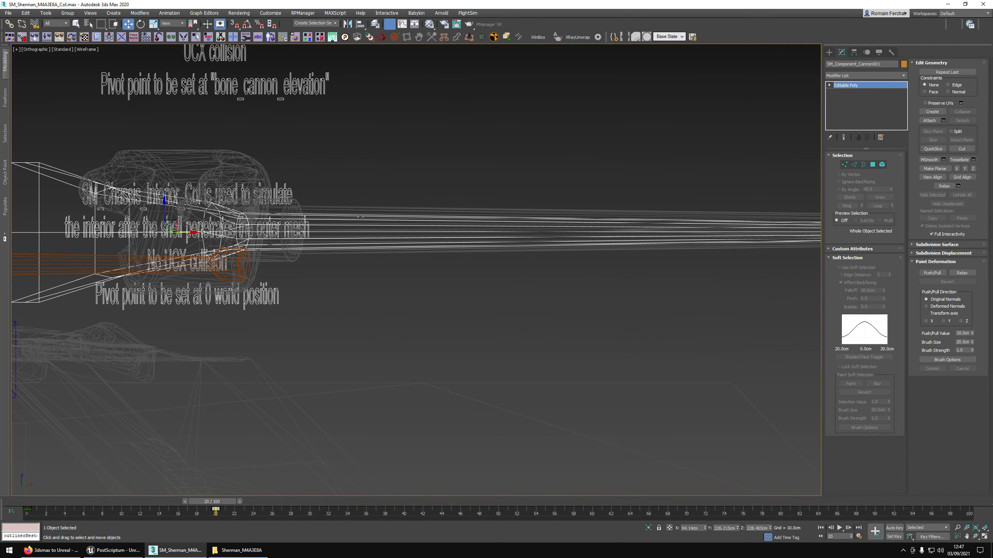
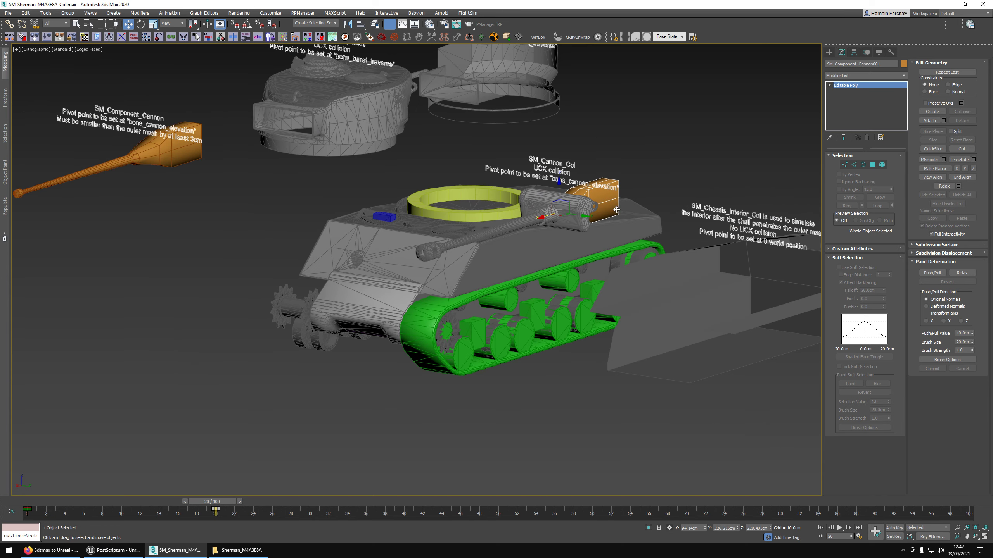
Delete the SM_Component_Cannon001 copy and select the original SM_Component_Cannon mesh.
key(Delete)
click(182, 151)
alt+middle_drag(182, 152, 96, 169)
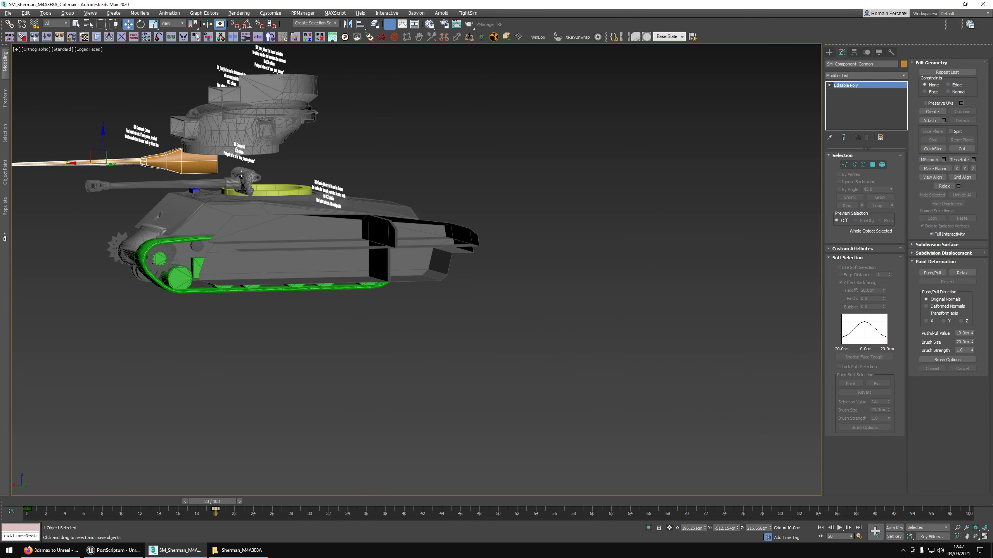
alt+middle_drag(241, 174, 388, 195)
click(384, 191)
click(201, 168)
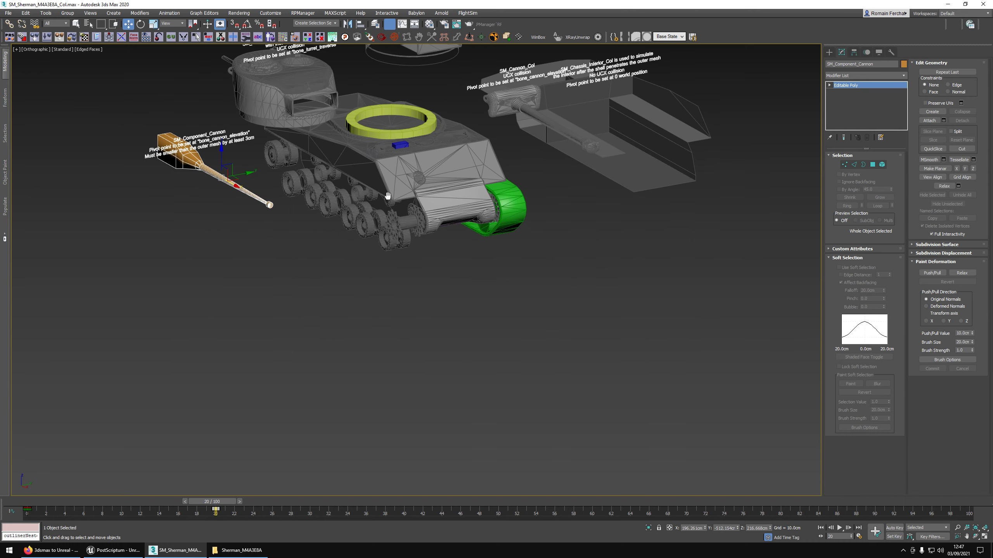
Select the blue SM_Component_Periscope box and examine its placement on the front of the hull roof.
click(401, 147)
scroll(401, 146, up, 5)
key(F3)
mouse_move(405, 145)
alt+middle_down()
mouse_move(441, 146)
mouse_move(339, 171)
mouse_move(388, 167)
alt+middle_up()
key(F3)
scroll(387, 166, down, 3)
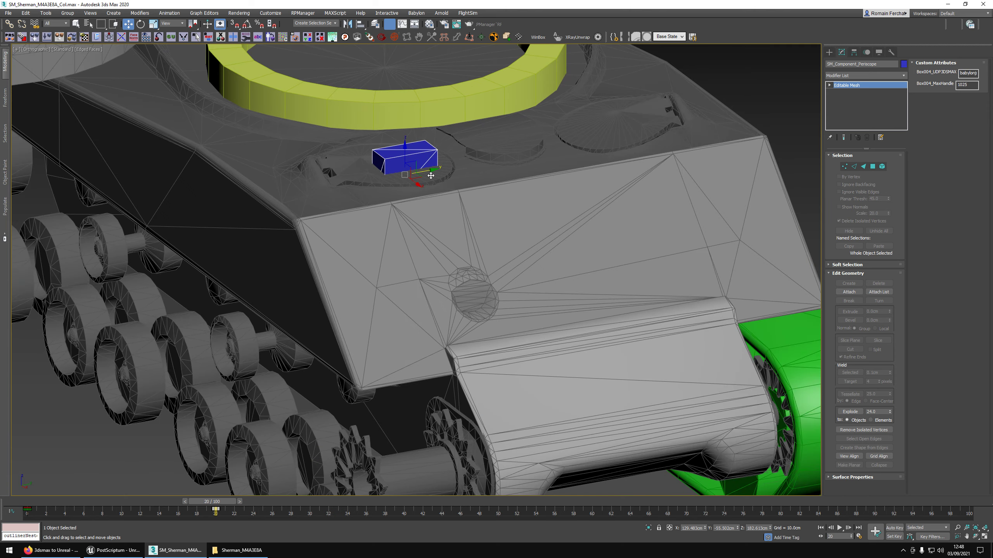
scroll(431, 176, down, 5)
mouse_move(431, 176)
middle_down()
mouse_move(493, 286)
mouse_move(772, 125)
middle_up()
scroll(485, 290, up, 5)
scroll(523, 267, down, 2)
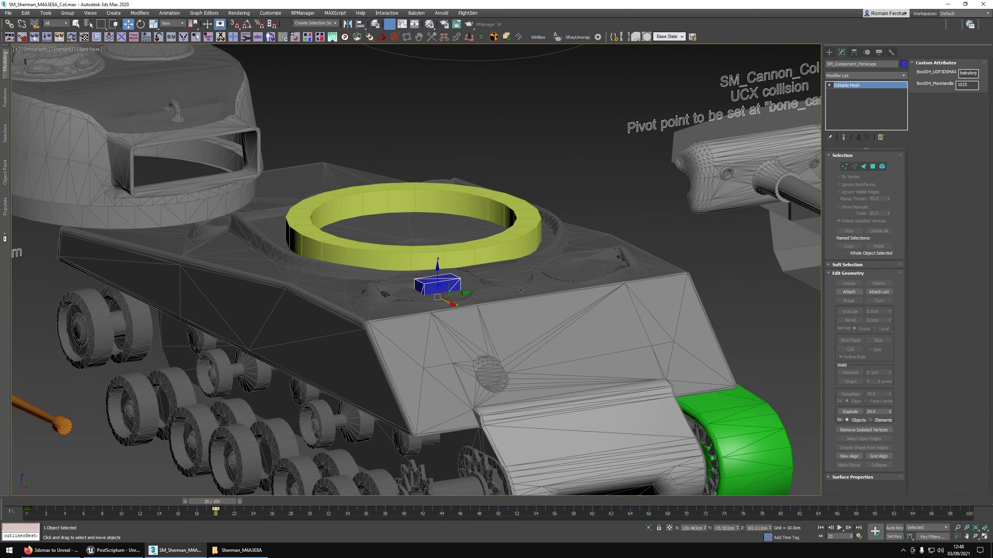
Select the Turret mesh and examine the periscope slots around the commander's cupola from above with edged faces hidden.
middle_drag(184, 166, 487, 296)
scroll(340, 207, up, 5)
click(344, 207)
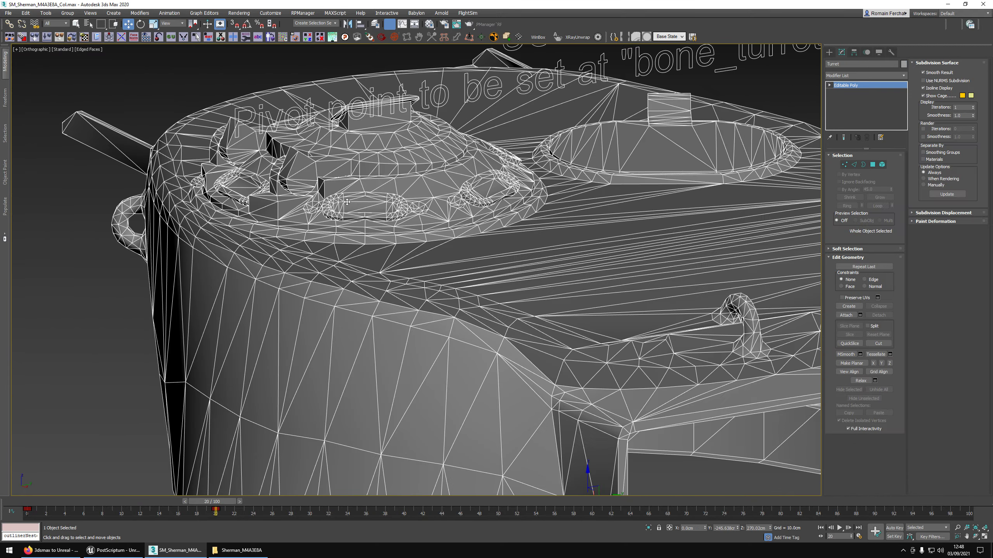
scroll(369, 213, down, 1)
mouse_move(343, 207)
alt+middle_down()
mouse_move(369, 213)
mouse_move(400, 273)
alt+middle_up()
key(F4)
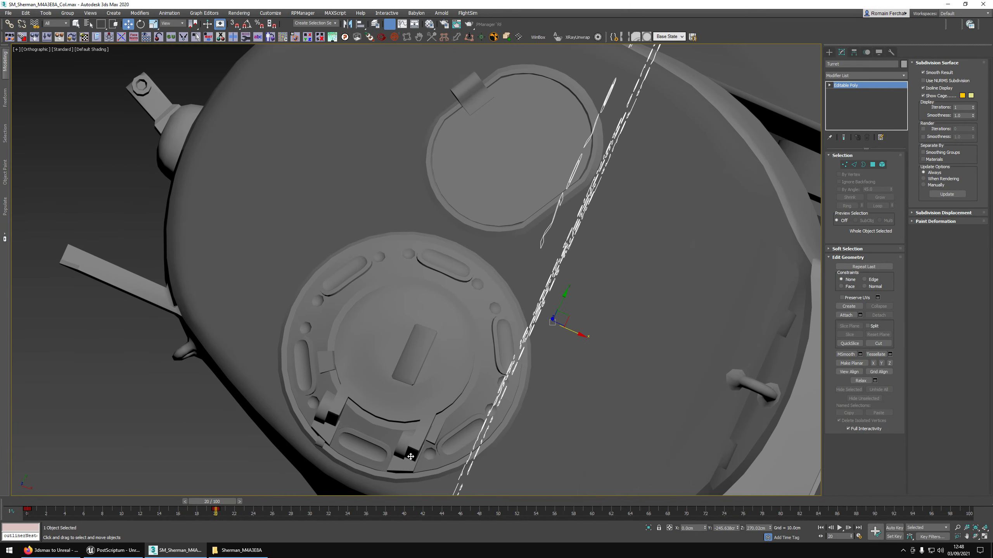
scroll(326, 396, down, 3)
middle_drag(327, 397, 339, 289)
alt+middle_drag(339, 289, 370, 279)
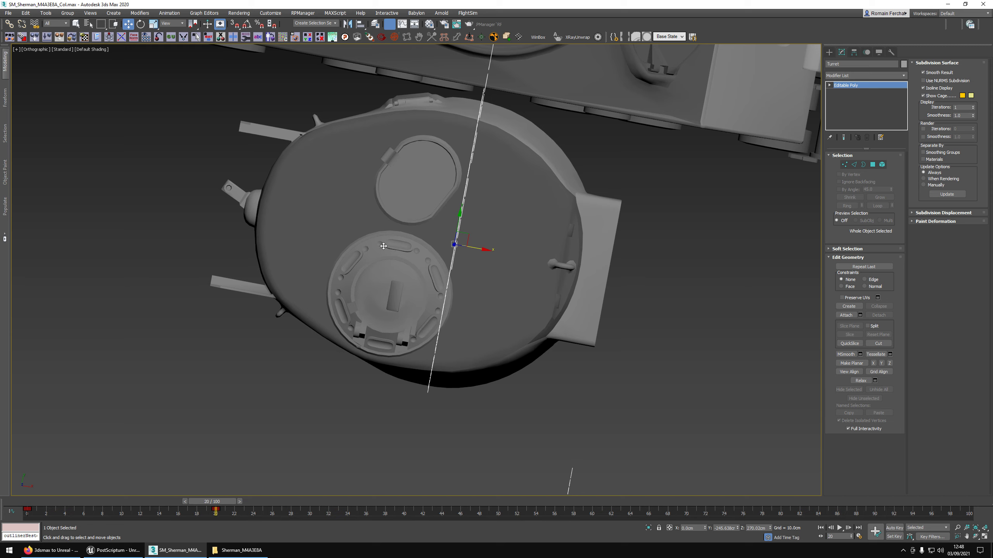
Switch to Unreal Editor and open the content folder PostScriptum/VehiclesN/US/Sherman_M4A3E8A/static.
key(alt+Tab)
key(alt+Tab)
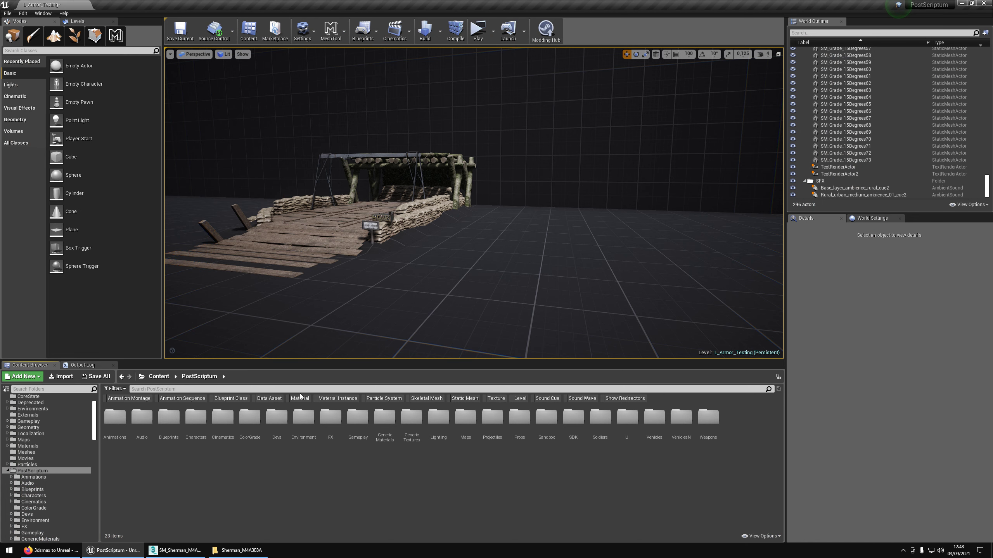
click(249, 417)
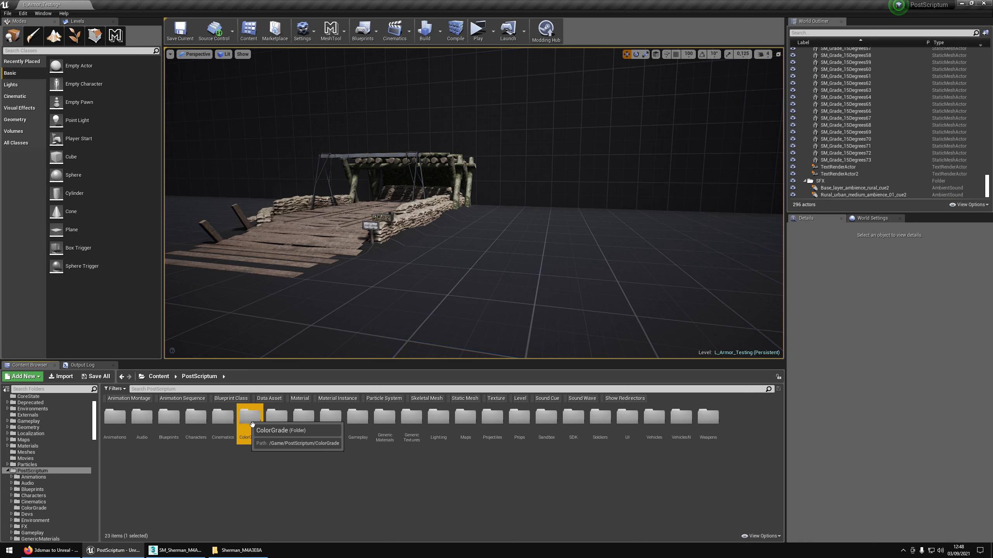
text(ve)
double_click(685, 434)
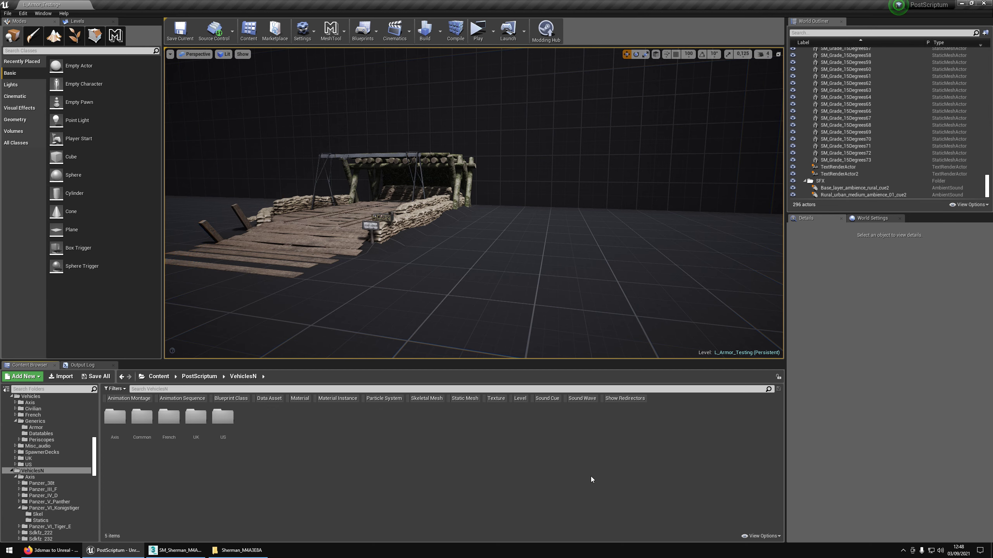
double_click(223, 421)
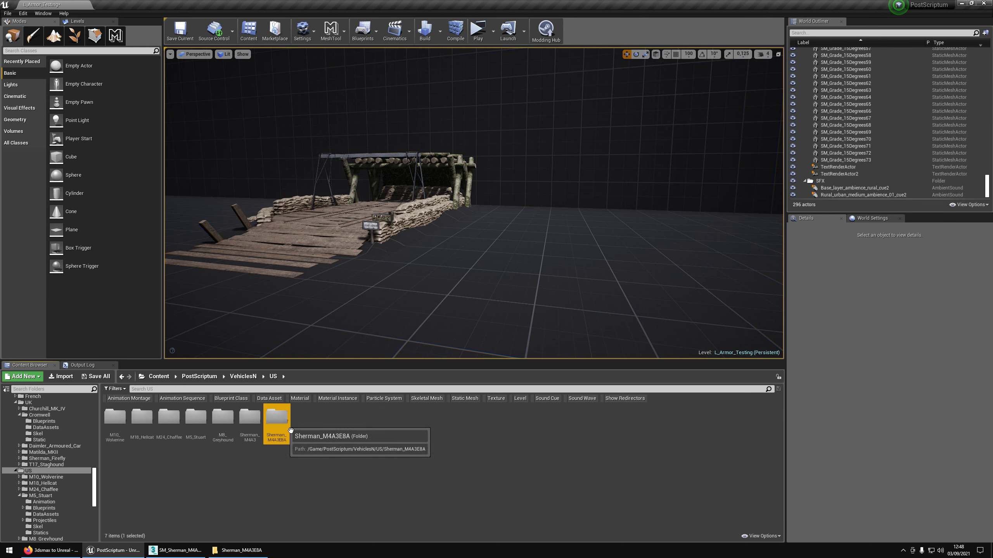
double_click(277, 441)
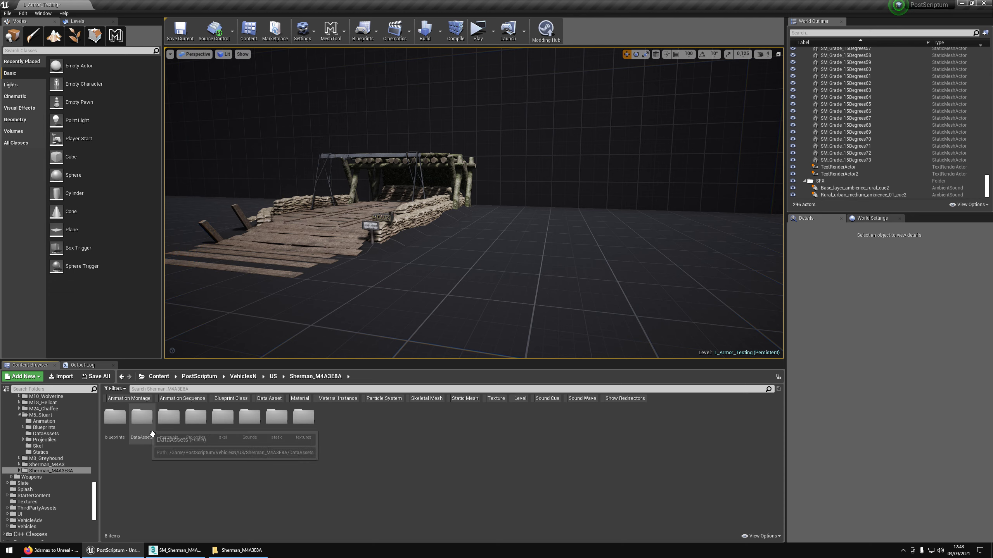
text(stat)
key(Return)
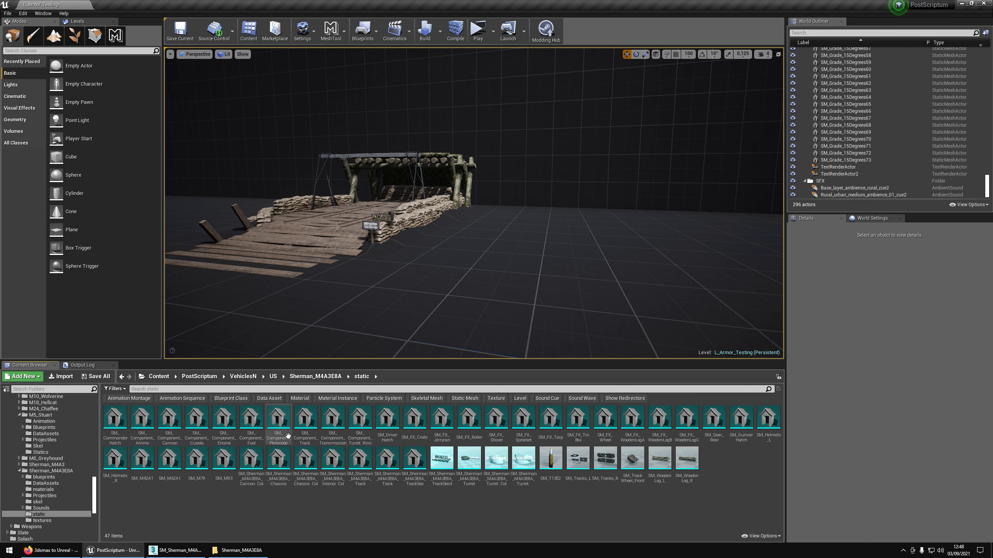
Place SM_Component_Cupola in the level, inspect its ring of periscope blocks and remove the placed mesh.
drag(204, 435, 466, 276)
key(f)
mouse_move(484, 198)
right_down()
mouse_move(434, 160)
mouse_move(488, 250)
mouse_move(485, 198)
right_up()
alt+drag(493, 245, 493, 246)
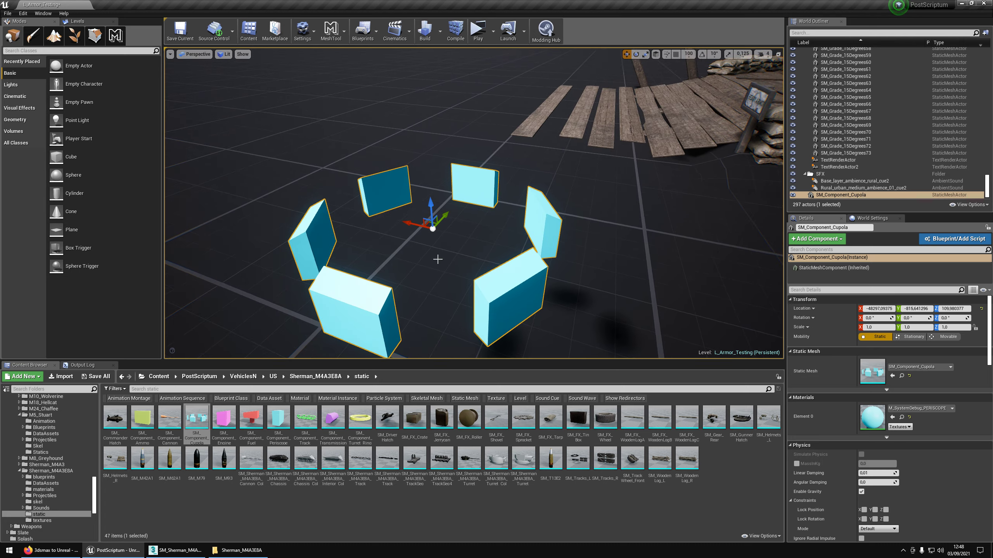
key(Delete)
Switch back to 3ds Max and open the scene file SM_Sherman_M4A3E8A_Wreck.max.
key(alt+Tab)
scroll(543, 259, down, 5)
alt+middle_drag(543, 259, 585, 176)
scroll(598, 176, down, 2)
click(586, 176)
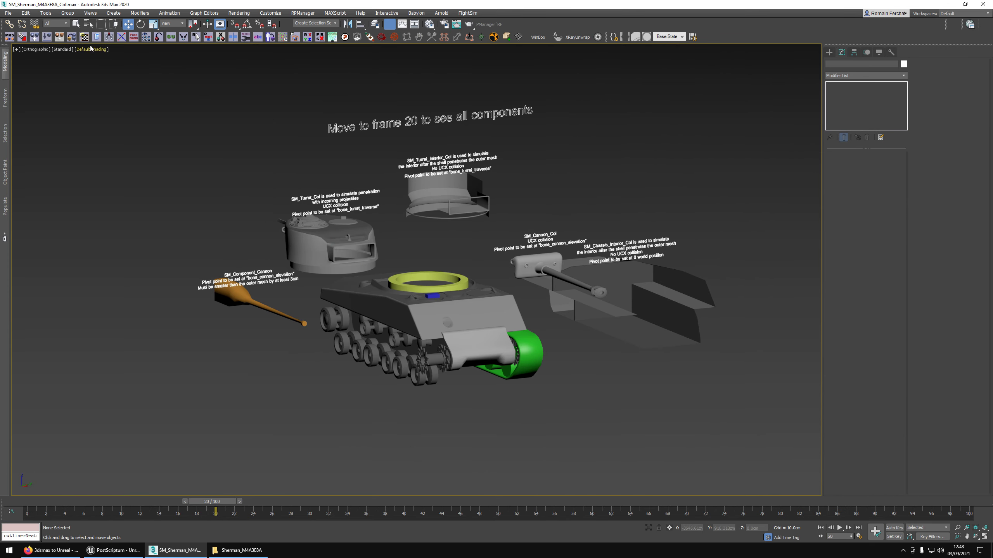
click(8, 14)
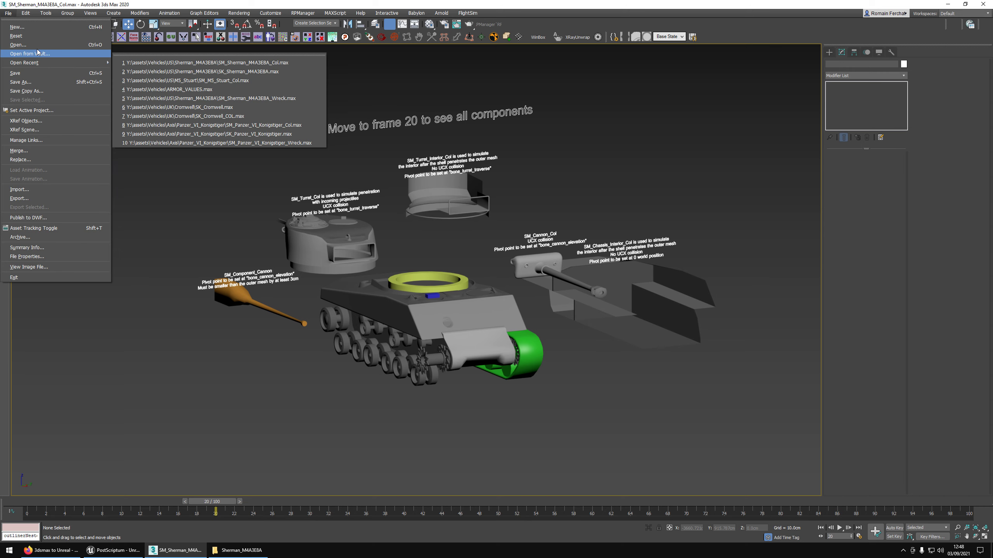
click(52, 50)
click(496, 288)
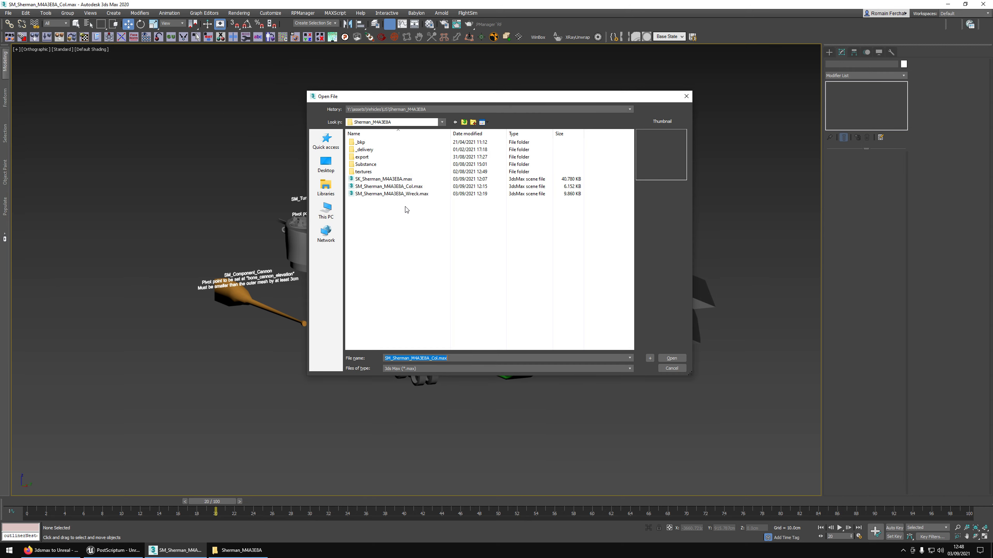
click(389, 194)
double_click(388, 194)
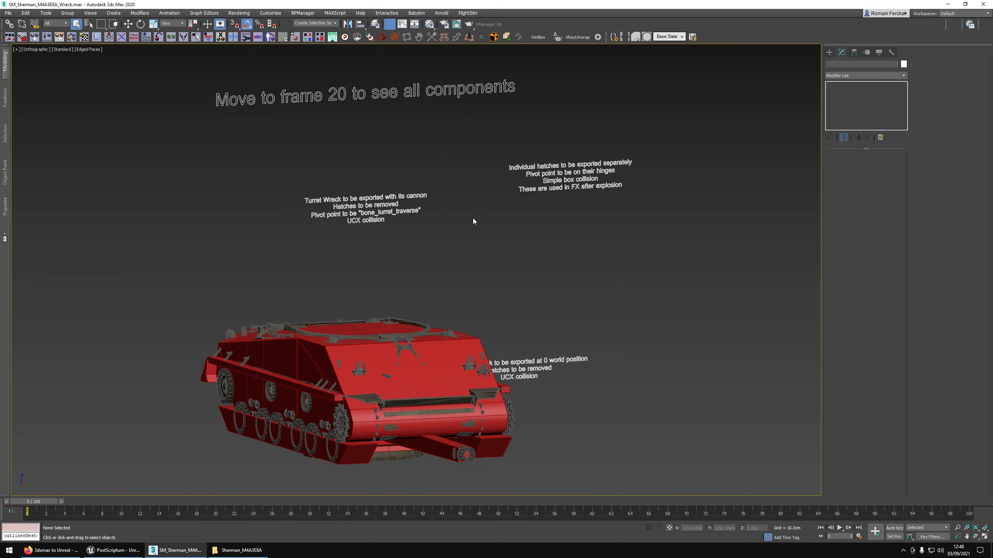
Move the timeline to frame 20 to spread out the wreck components, and clear the selection.
alt+middle_drag(473, 218, 496, 251)
middle_drag(274, 166, 244, 223)
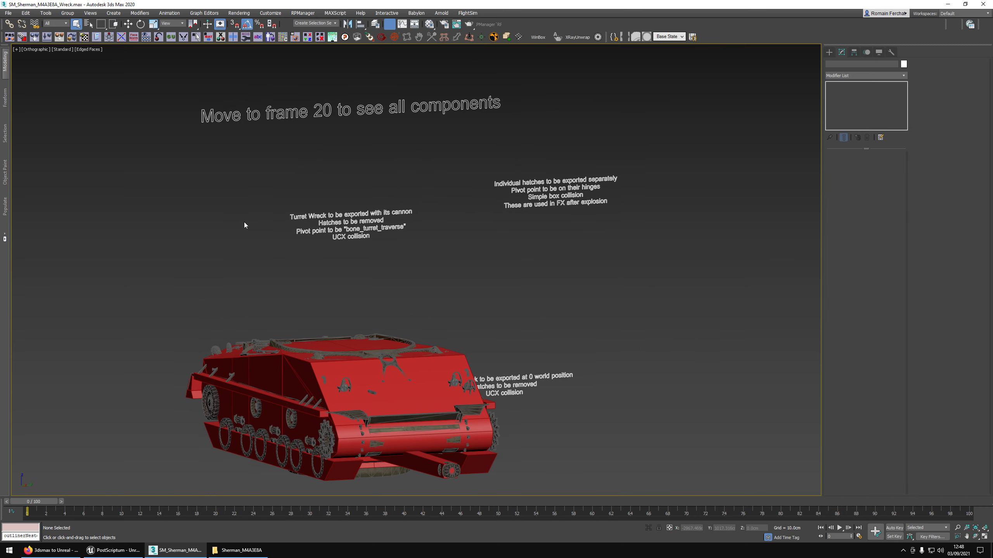
alt+middle_drag(465, 152, 453, 145)
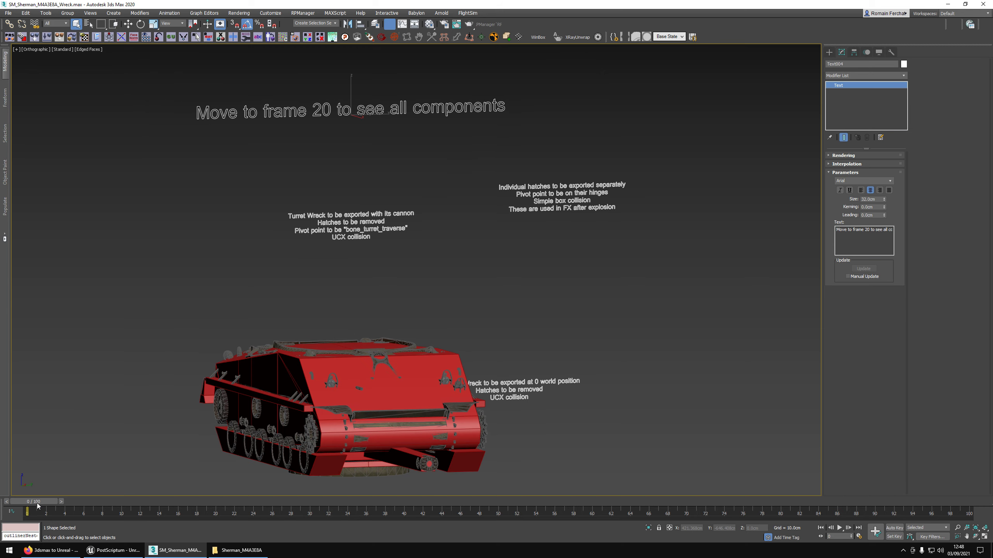
drag(38, 503, 220, 515)
click(610, 419)
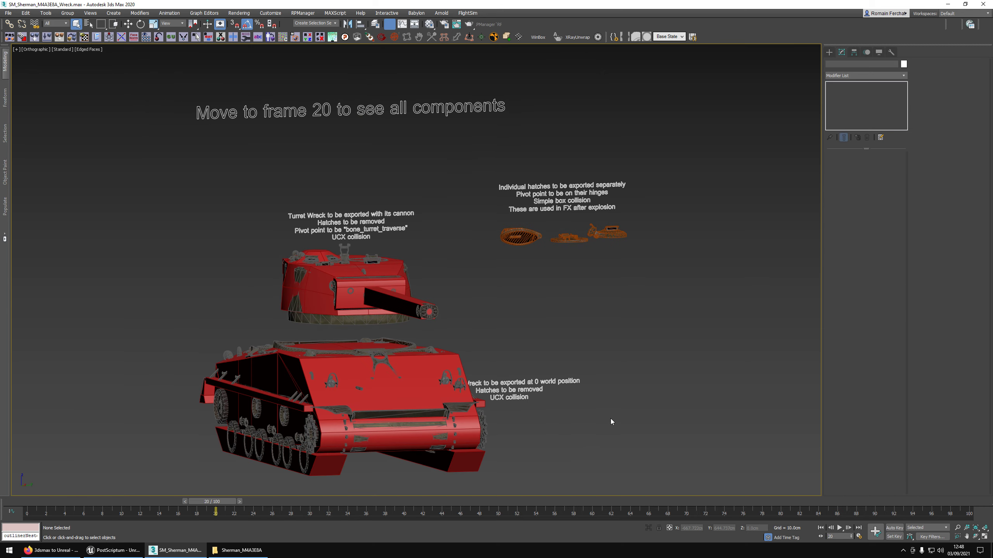
Isolate the SM_Wreck chassis mesh.
scroll(491, 314, up, 5)
click(346, 297)
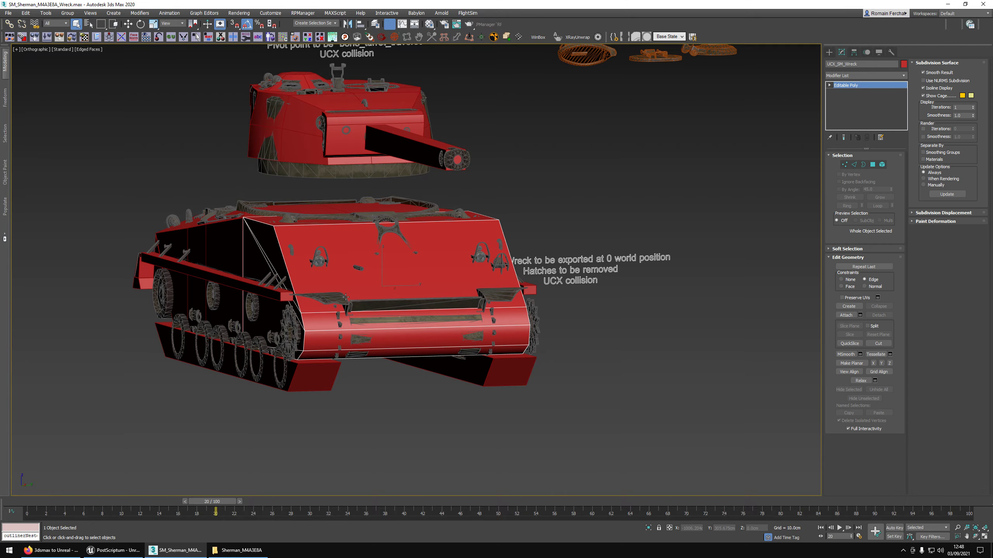
click(339, 301)
key(alt+q)
alt+middle_drag(339, 301, 406, 309)
Examine the chassis wreck's hatch openings, turret ring and running gear from several angles, with and without edged faces.
key(F4)
key(F4)
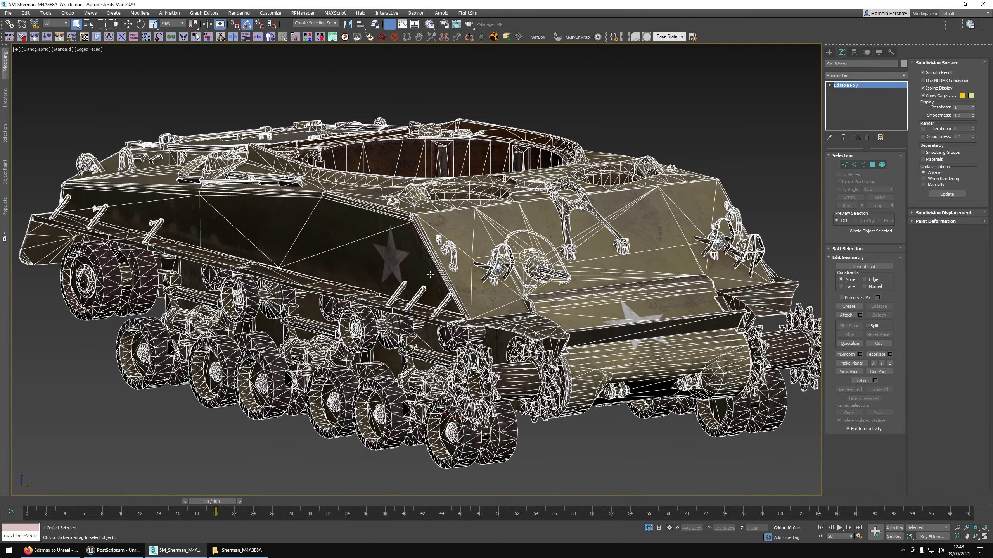
scroll(418, 276, down, 2)
alt+middle_drag(418, 275, 502, 268)
mouse_move(377, 324)
alt+middle_down()
mouse_move(454, 274)
mouse_move(461, 292)
alt+middle_up()
key(F4)
alt+middle_drag(362, 301, 413, 277)
scroll(413, 277, up, 2)
key(F4)
key(F4)
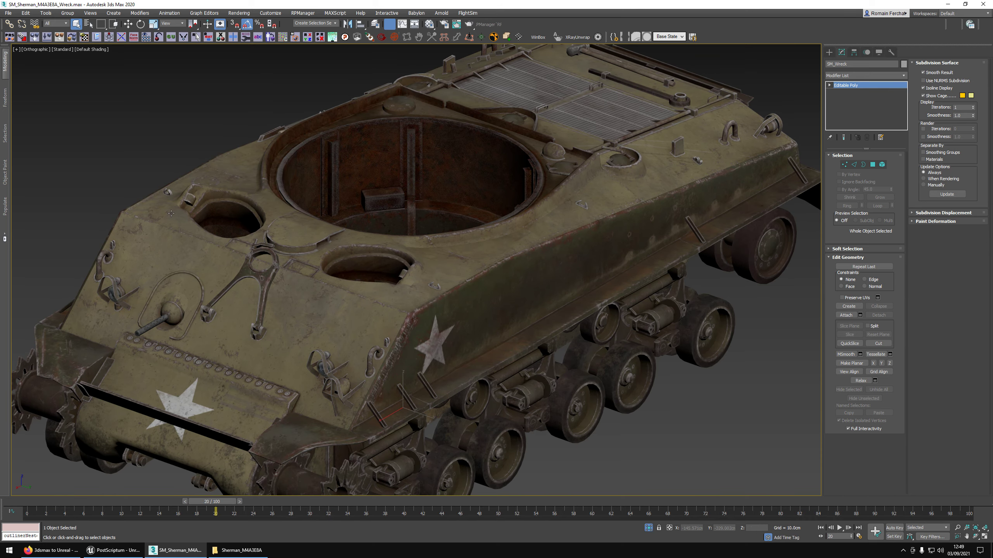
scroll(199, 238, down, 4)
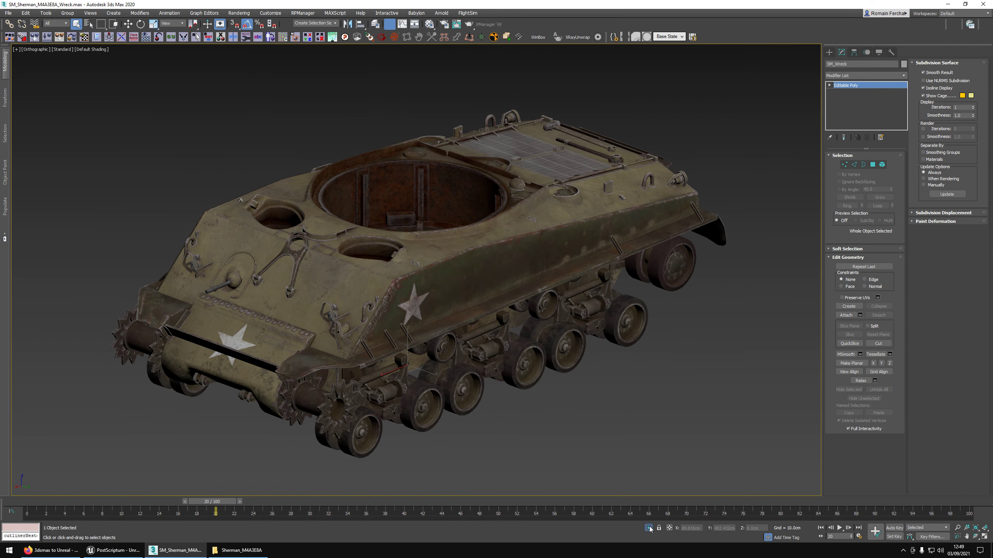
End the isolation and test the rotation of the Turret wreck mesh about its pivot.
click(649, 528)
click(286, 238)
alt+middle_drag(286, 238, 422, 212)
alt+middle_drag(221, 361, 503, 200)
click(444, 198)
key(e)
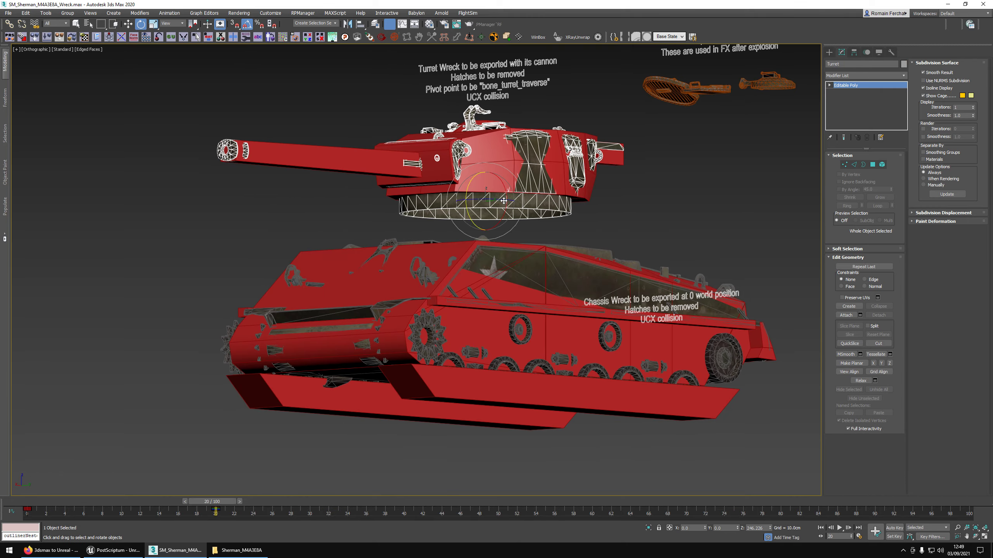
mouse_move(503, 200)
mouse_down()
mouse_move(555, 204)
mouse_move(473, 201)
mouse_move(504, 201)
mouse_up()
alt+middle_drag(540, 204, 554, 180)
key(w)
Select all red UCX collision meshes by their shared colour and hide them.
alt+middle_drag(478, 157, 536, 180)
middle_drag(535, 181, 515, 193)
scroll(508, 203, up, 2)
right_click(510, 190)
click(501, 246)
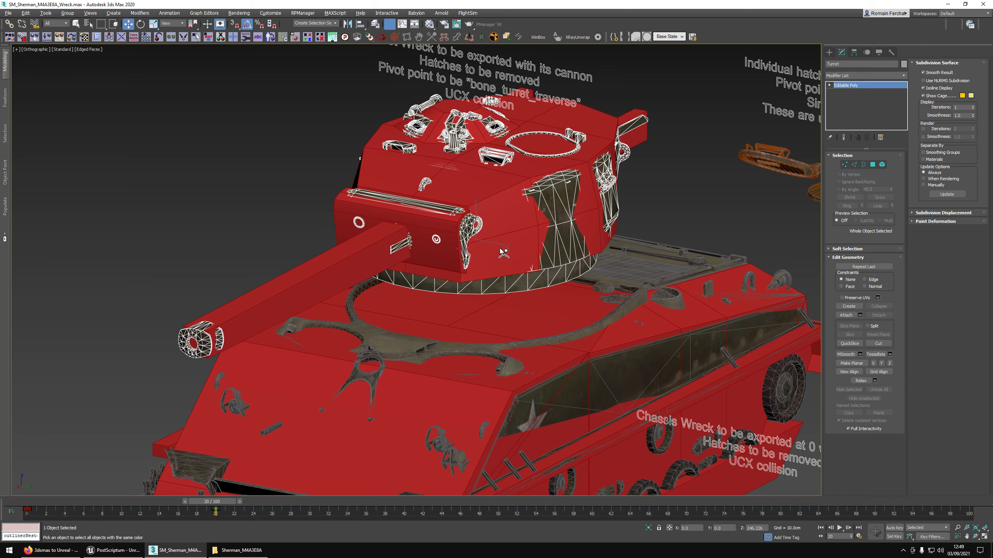
click(507, 208)
right_click(506, 200)
click(522, 179)
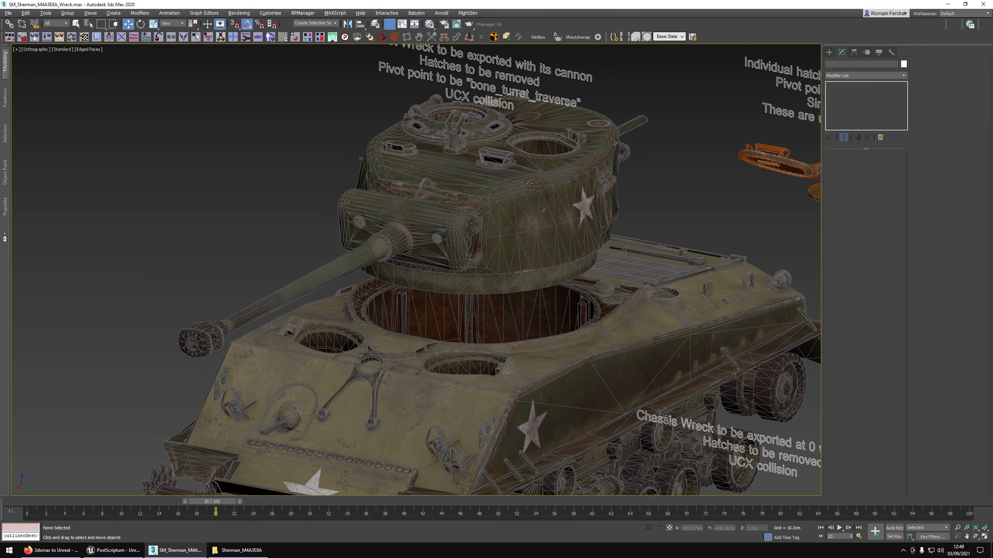
Examine the turret wreck's hatch openings and the separate hatch meshes with edged faces hidden.
key(F4)
scroll(506, 144, up, 4)
scroll(501, 165, down, 2)
alt+middle_drag(505, 144, 493, 104)
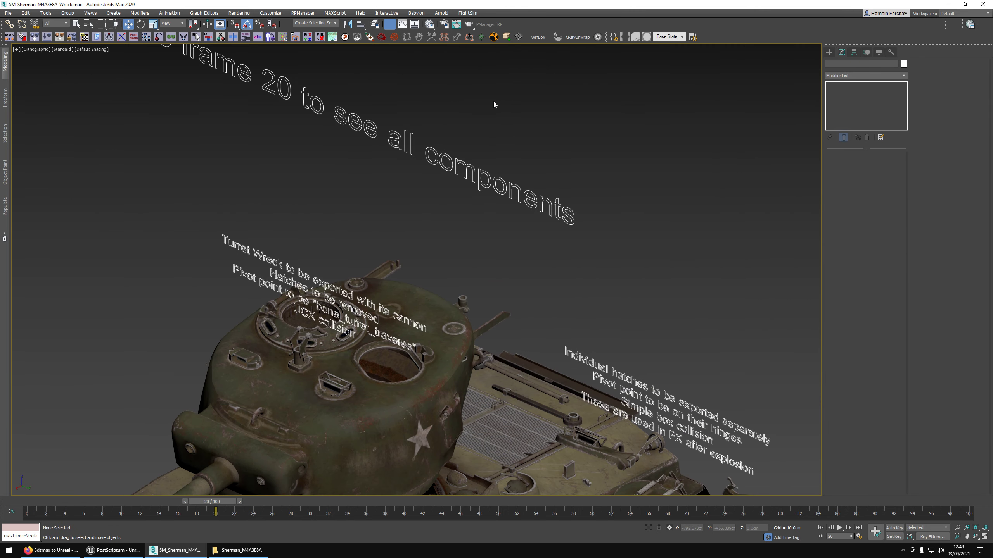
click(342, 351)
scroll(341, 351, down, 2)
middle_drag(342, 352, 414, 219)
drag(498, 180, 636, 212)
mouse_move(636, 212)
alt+middle_down()
mouse_move(579, 156)
mouse_move(544, 188)
alt+middle_up()
scroll(579, 156, down, 2)
Try moving the SM_GunnerHatch mesh away from the other hatches to beside the chassis wreck.
click(537, 192)
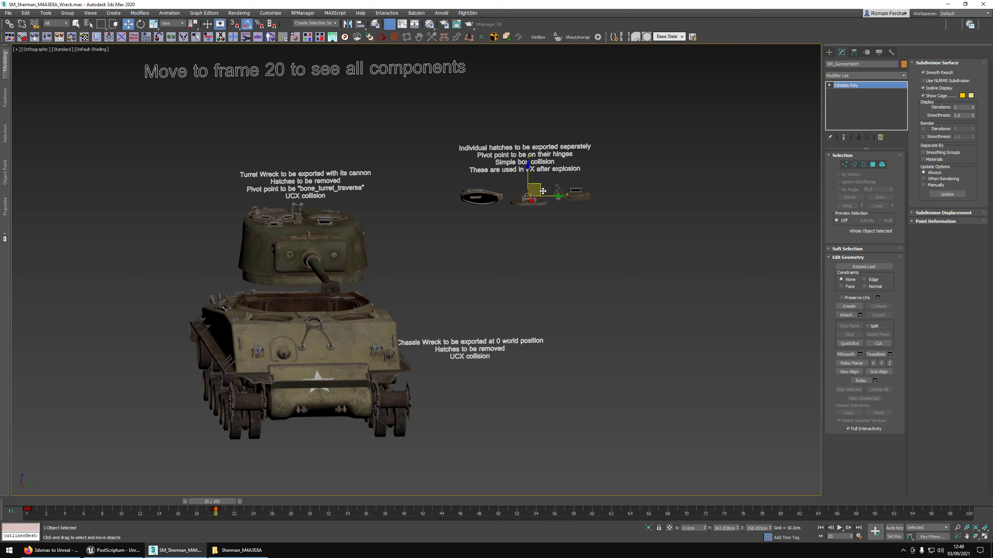
mouse_move(538, 192)
mouse_down()
mouse_move(341, 202)
mouse_move(383, 55)
mouse_move(538, 309)
mouse_move(654, 353)
mouse_up()
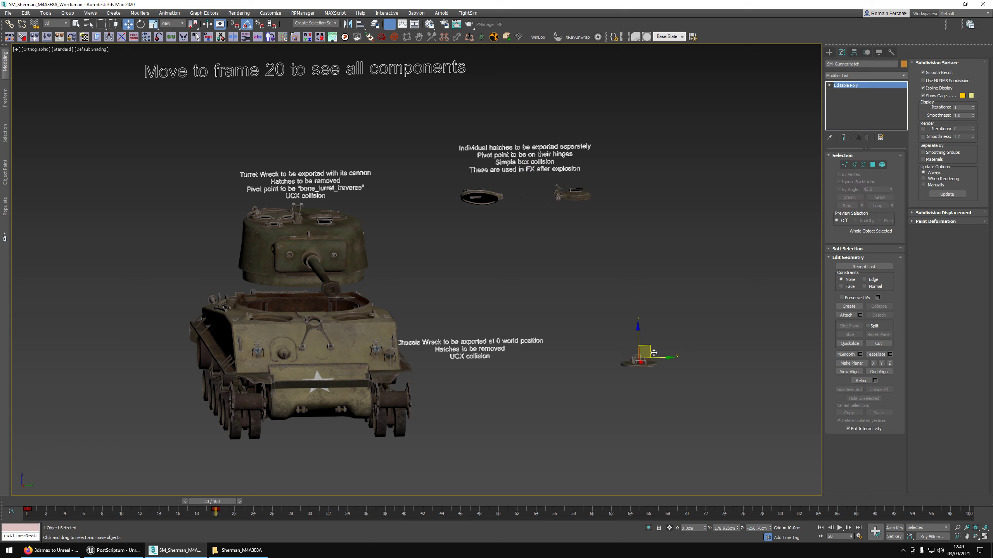
alt+middle_drag(679, 320, 657, 317)
Test rotating SM_GunnerHatch about its hinge pivot and shifting it slightly, and undo both changes.
drag(479, 220, 603, 189)
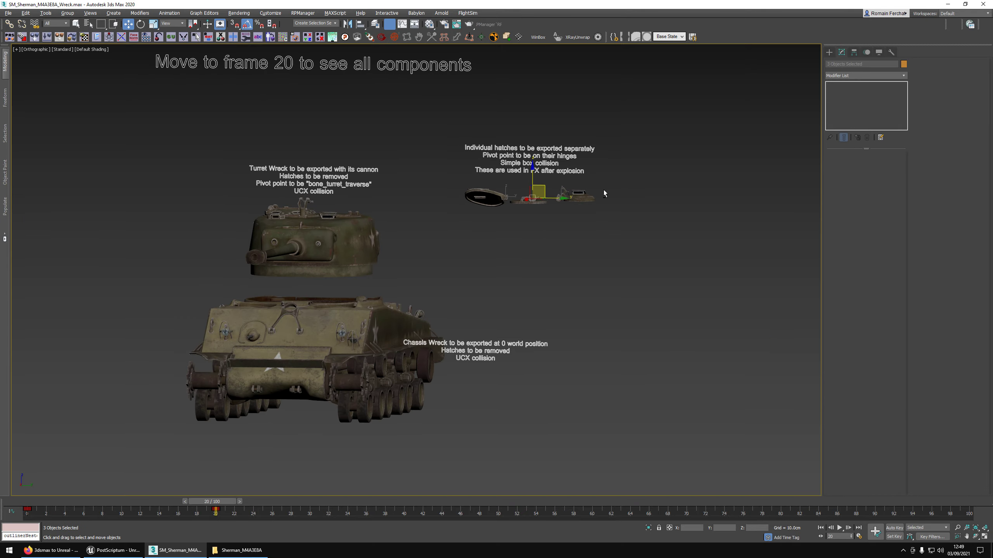
mouse_move(603, 189)
alt+middle_down()
mouse_move(494, 207)
mouse_move(483, 217)
mouse_move(612, 344)
mouse_move(426, 254)
alt+middle_up()
scroll(527, 225, up, 5)
scroll(477, 183, up, 5)
click(478, 197)
click(635, 352)
key(e)
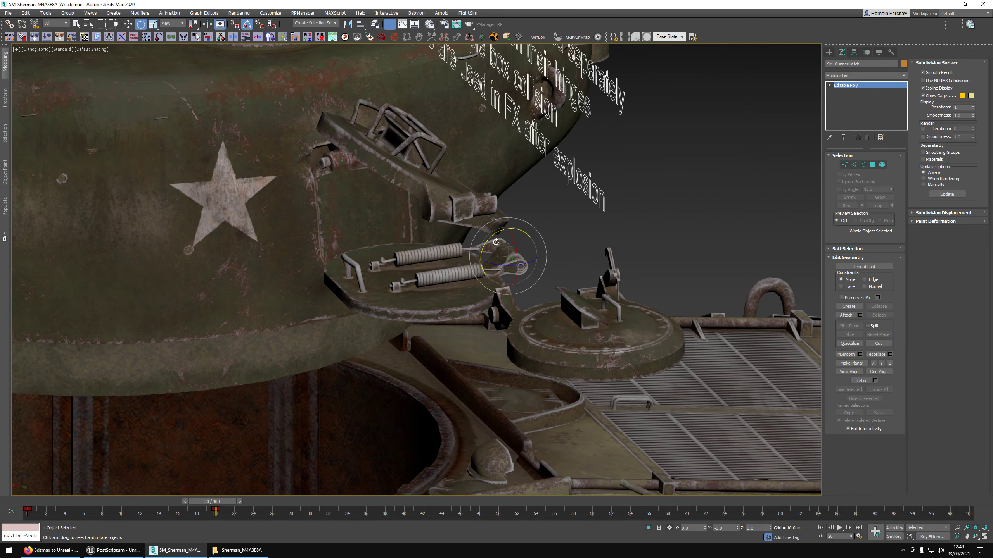
mouse_move(496, 242)
mouse_down()
mouse_move(487, 220)
mouse_move(516, 213)
mouse_up()
key(w)
mouse_move(500, 249)
mouse_down()
mouse_move(546, 181)
mouse_move(598, 173)
mouse_move(542, 249)
mouse_move(530, 226)
mouse_move(495, 260)
mouse_up()
key(ctrl+z)
key(ctrl+z)
scroll(530, 216, down, 5)
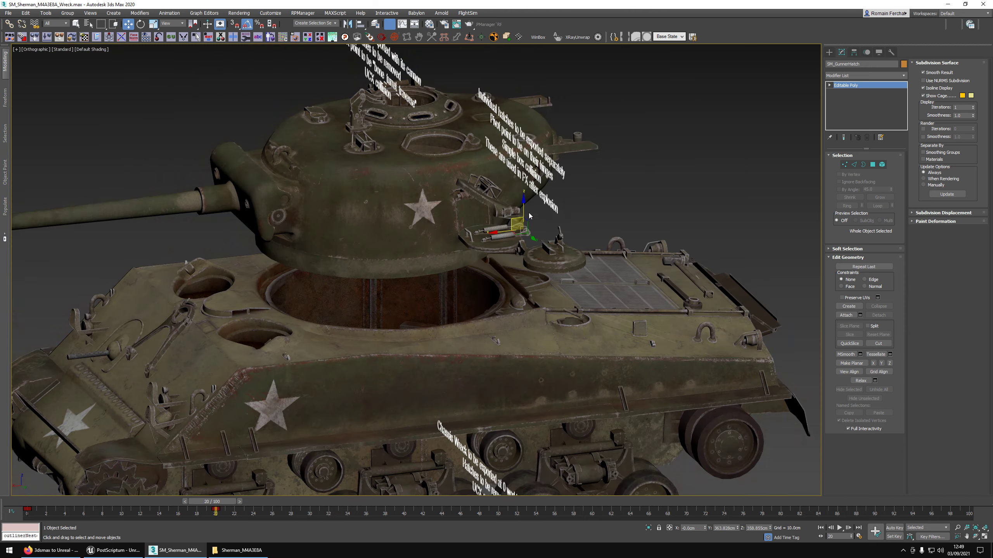
mouse_move(529, 217)
alt+middle_down()
mouse_move(385, 275)
mouse_move(587, 211)
alt+middle_up()
scroll(386, 275, down, 2)
click(397, 227)
mouse_move(396, 227)
alt+middle_down()
mouse_move(423, 216)
mouse_move(567, 241)
alt+middle_up()
right_click(567, 242)
click(587, 215)
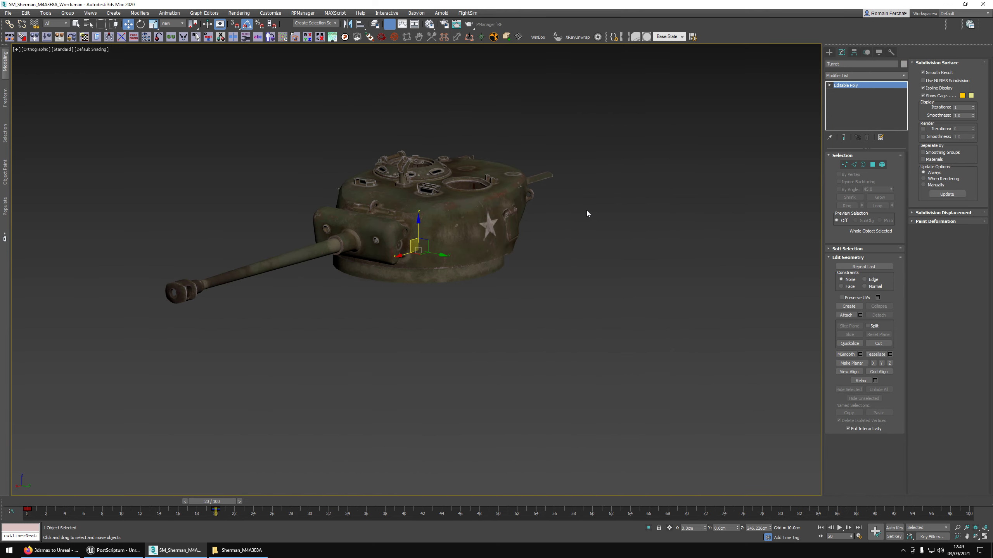
key(ctrl+z)
Unhide all objects and select the SM_GunnerHatch mesh with edged faces shown.
right_click(582, 210)
click(608, 181)
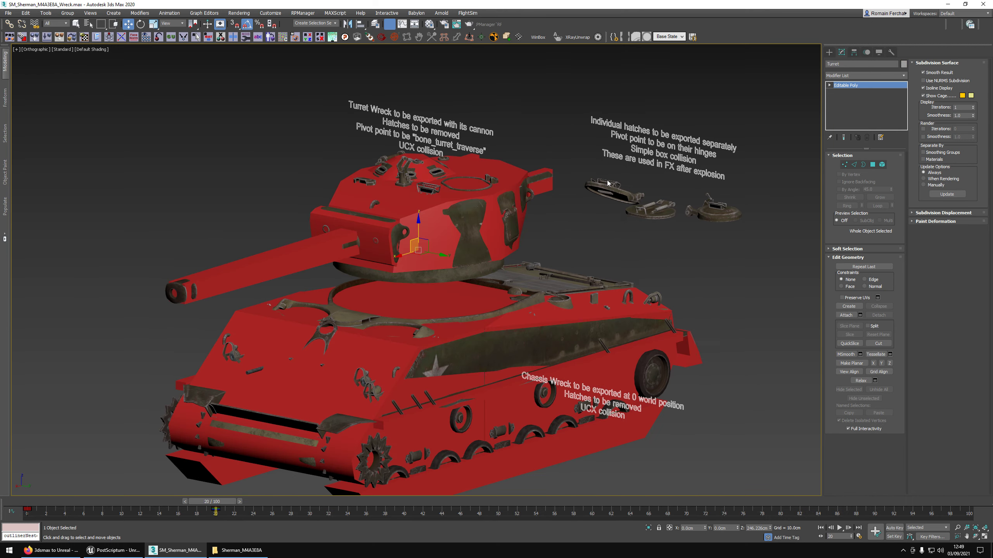
click(631, 198)
key(F4)
click(651, 210)
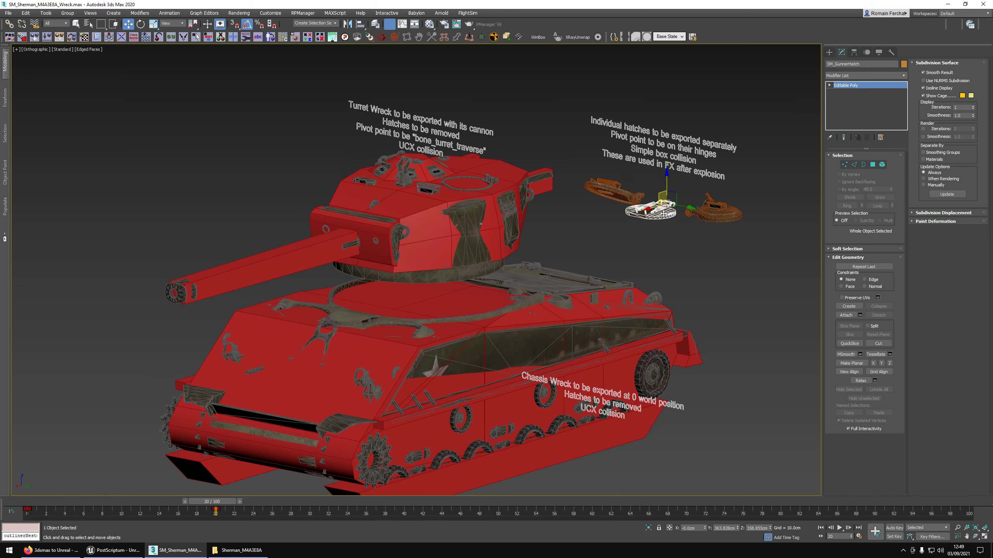
Examine the three separate hatch meshes up close, and the turret and chassis wrecks from several angles.
scroll(651, 211, up, 3)
mouse_move(652, 210)
alt+middle_down()
mouse_move(685, 206)
mouse_move(492, 217)
alt+middle_up()
scroll(661, 211, up, 3)
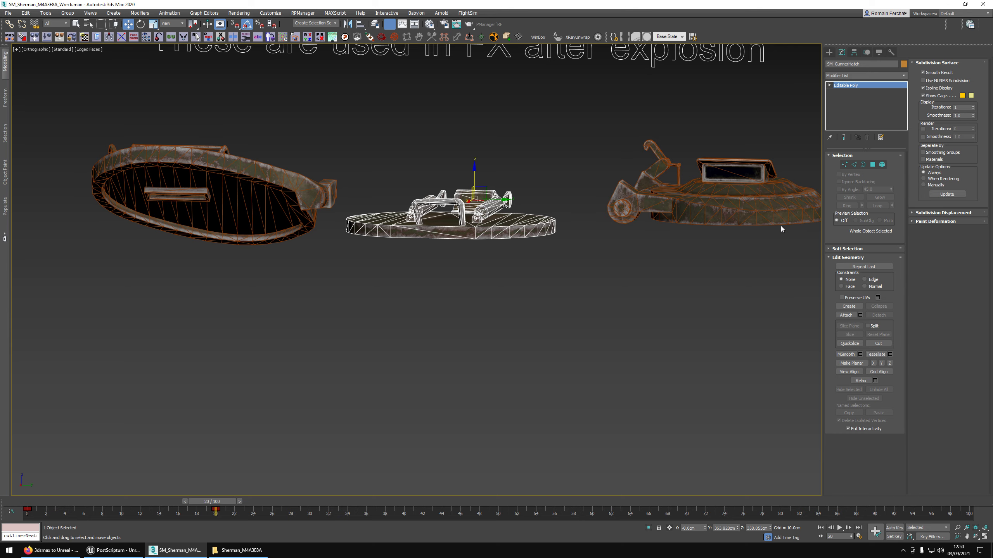
scroll(656, 222, down, 3)
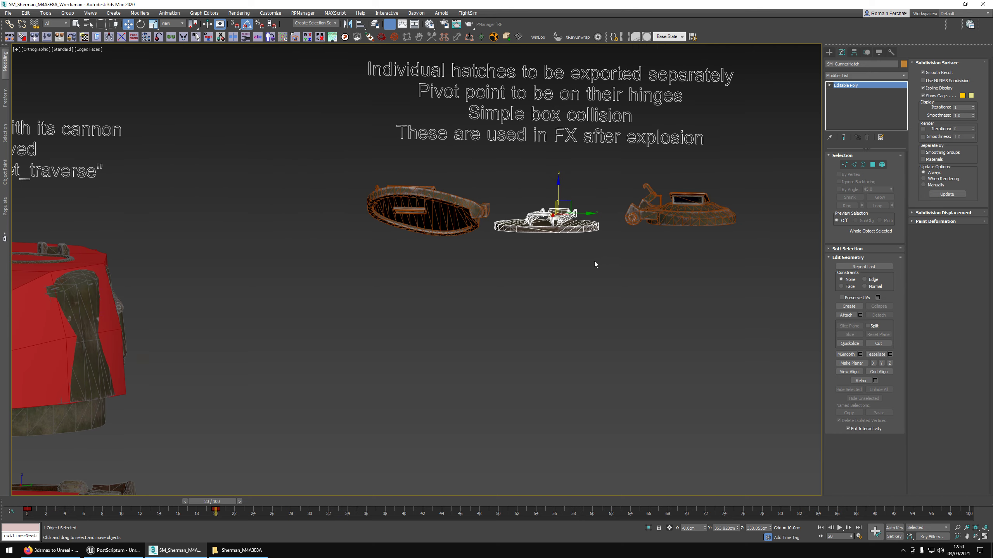
scroll(594, 264, down, 5)
middle_drag(479, 281, 507, 241)
scroll(460, 297, up, 2)
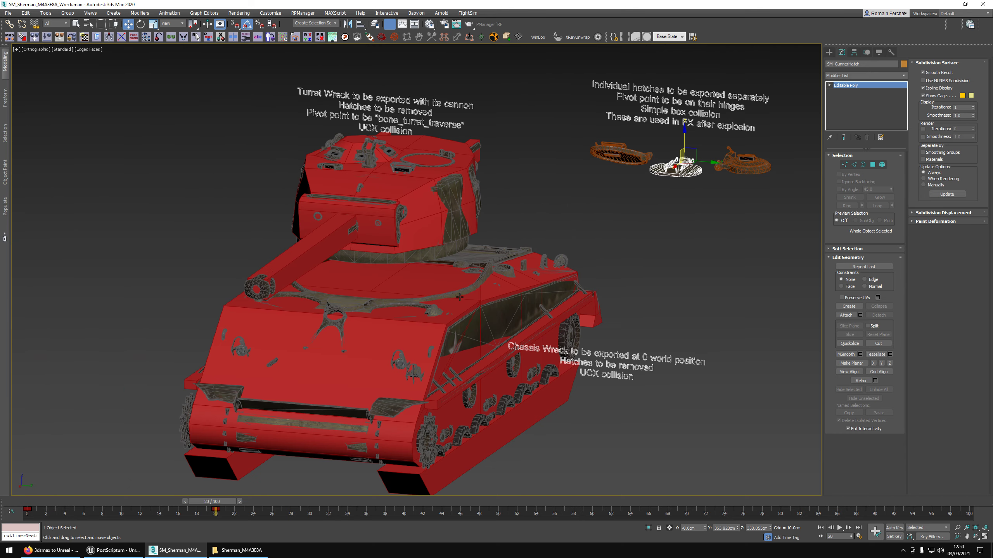
scroll(433, 247, down, 2)
alt+middle_drag(432, 247, 406, 211)
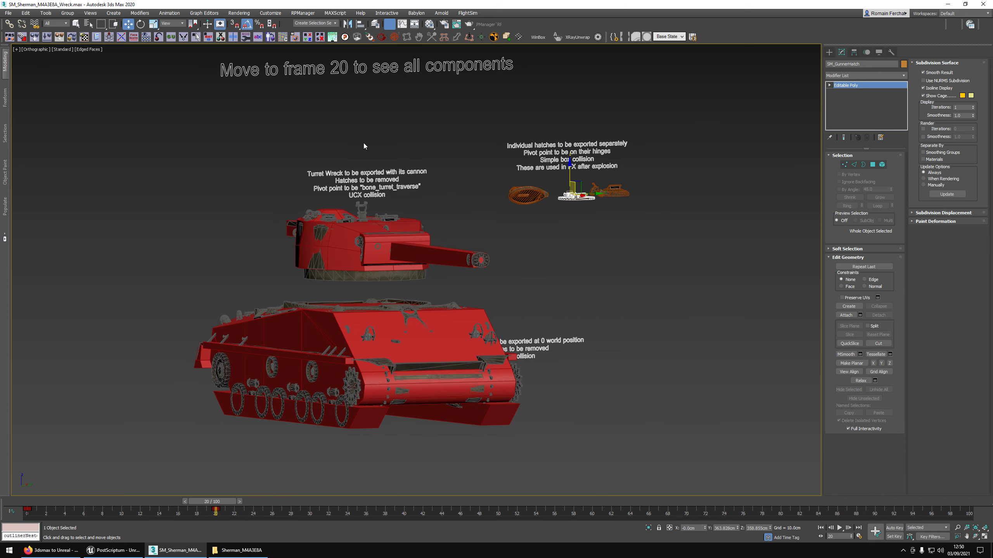
Select the SM_DriverHatch mesh and compare the component layout at frame 0 and frame 20.
click(456, 319)
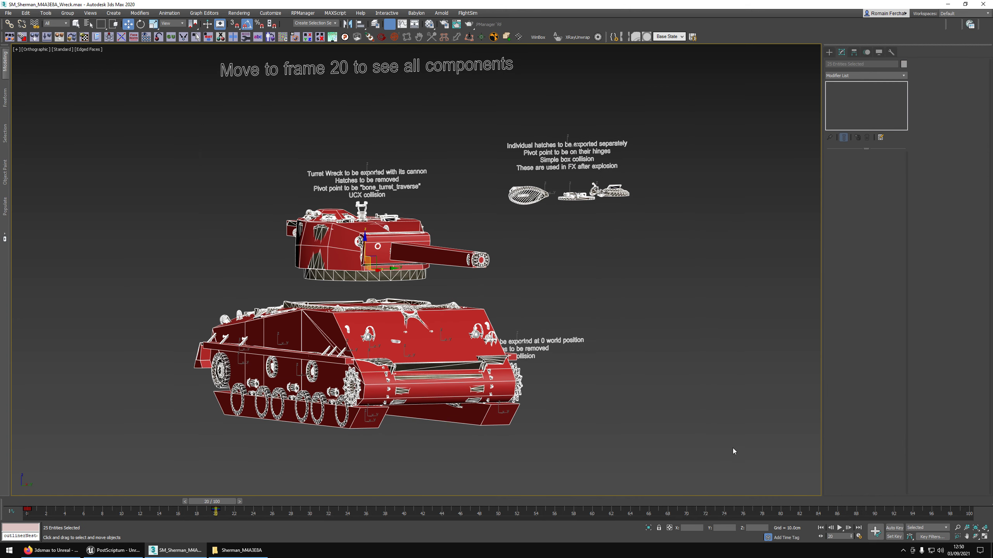
click(590, 418)
click(537, 198)
alt+middle_drag(537, 197, 475, 219)
click(34, 500)
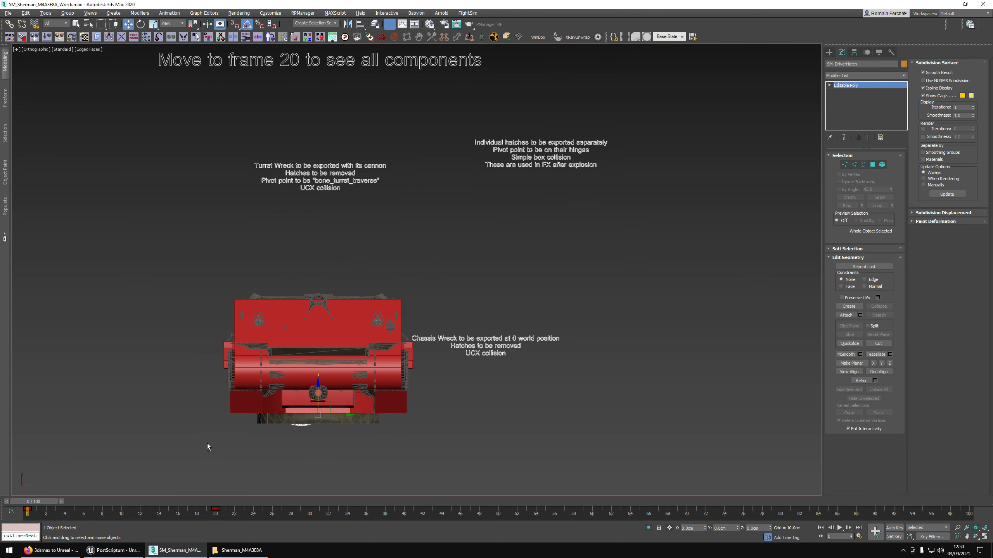
alt+middle_drag(207, 445, 371, 394)
drag(36, 502, 212, 501)
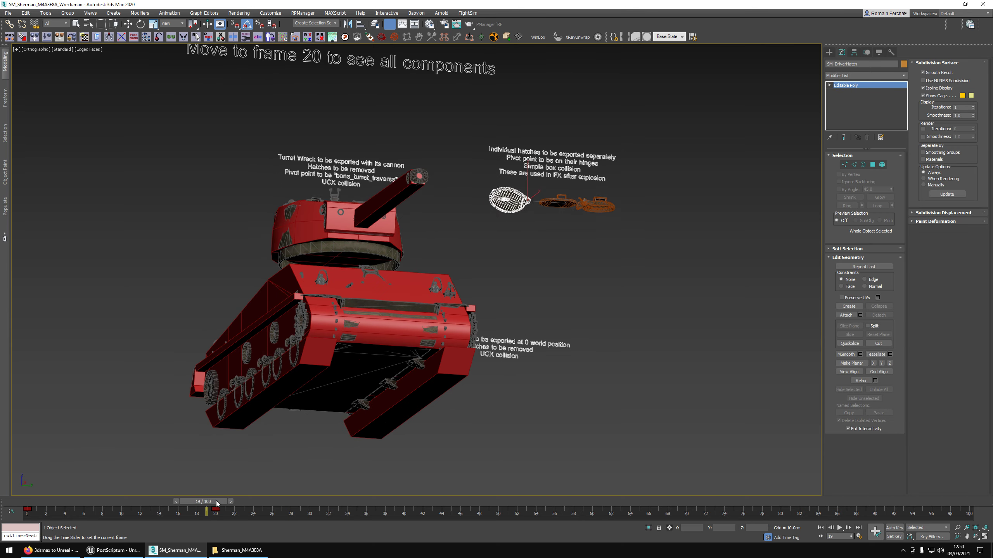
key(shift+z)
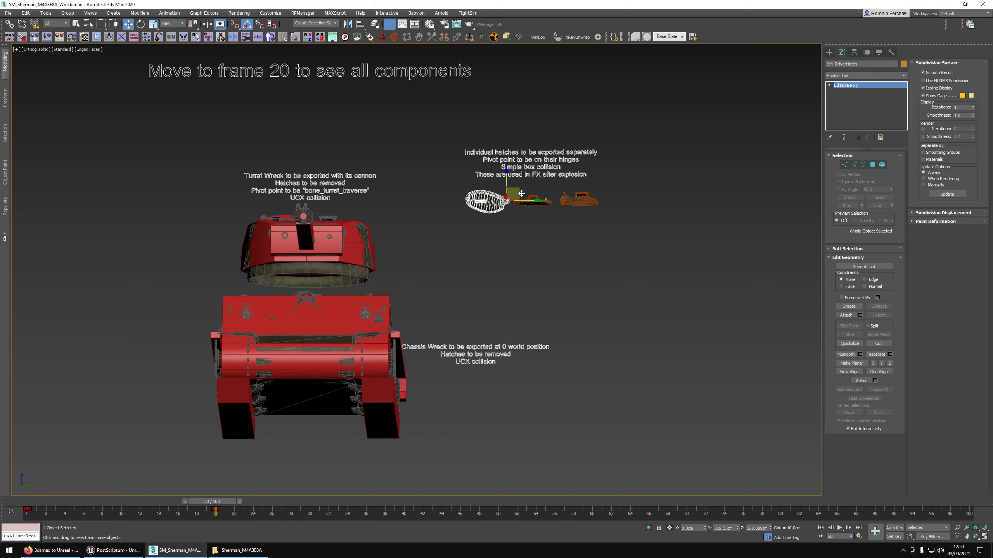
Turn off edged faces and select all objects in the wreck scene.
mouse_move(522, 194)
mouse_down()
mouse_move(524, 204)
mouse_move(520, 194)
mouse_up()
alt+middle_drag(520, 195, 504, 279)
click(507, 283)
key(F4)
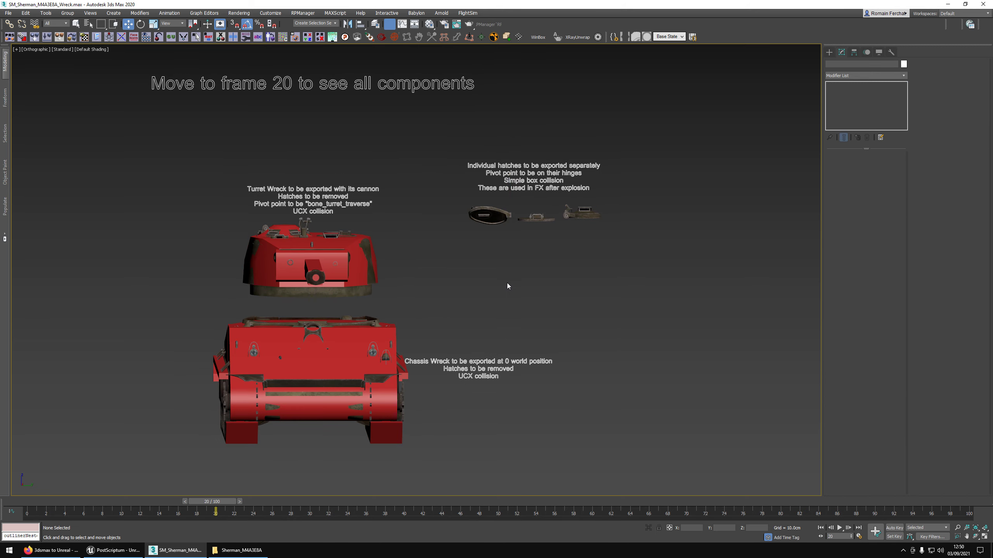
alt+middle_drag(230, 193, 282, 217)
key(ctrl+a)
key(z)
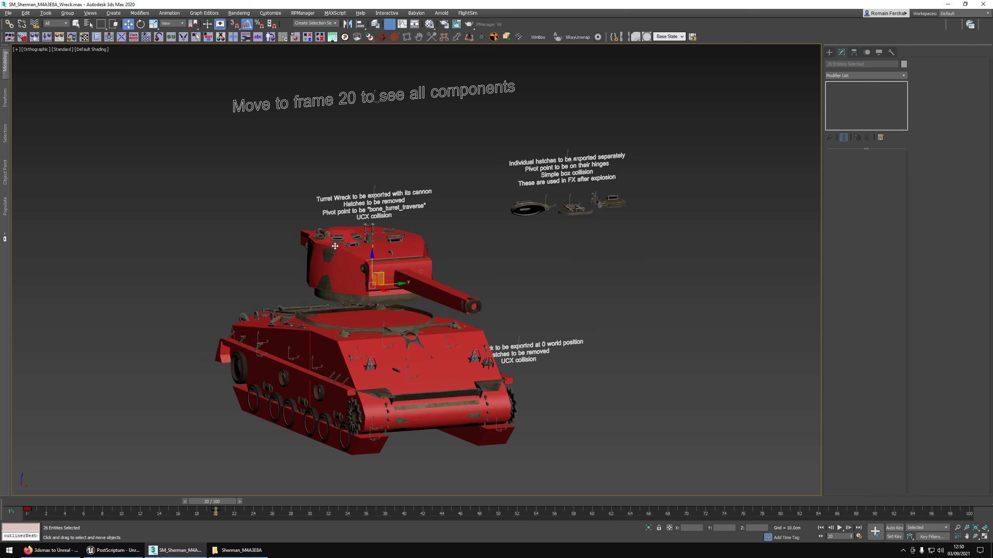
alt+middle_drag(335, 245, 336, 246)
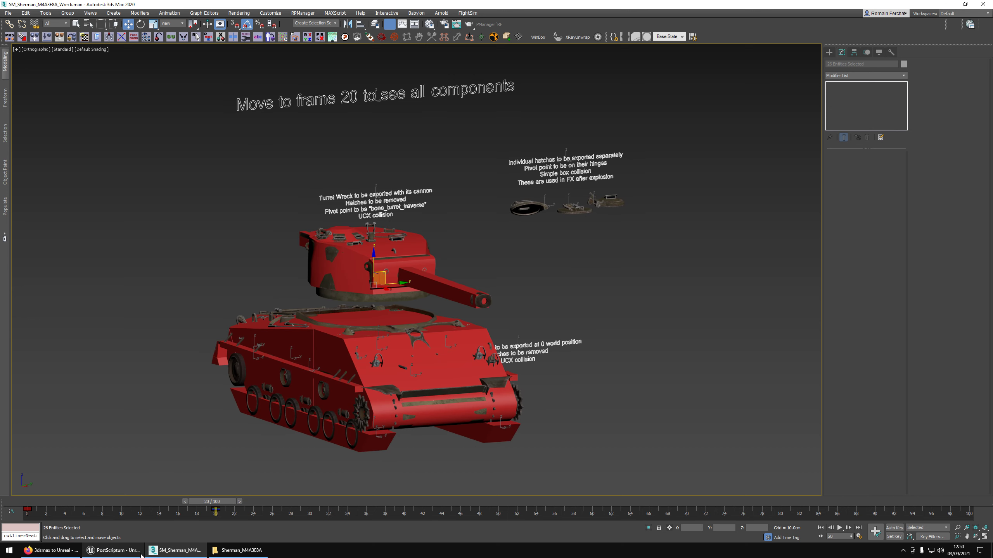
Switch to Firefox, close the export settings documents and open the 01 - Technical_Checklist document.
mouse_move(141, 555)
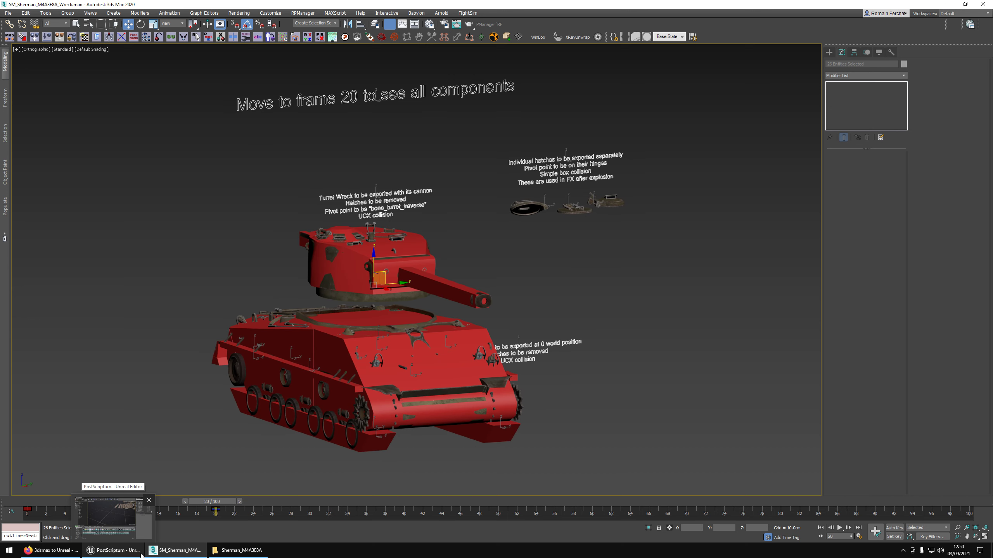
mouse_move(232, 554)
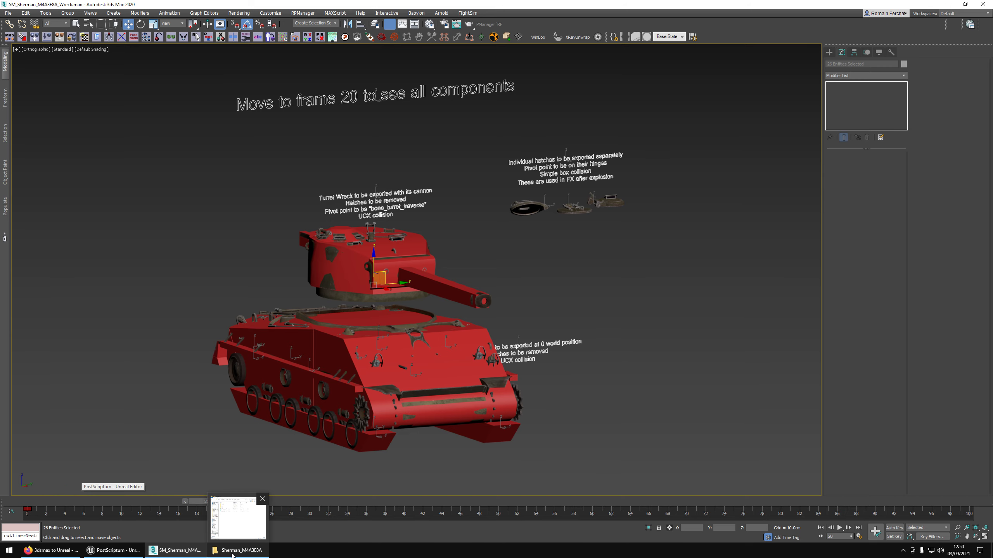
click(51, 551)
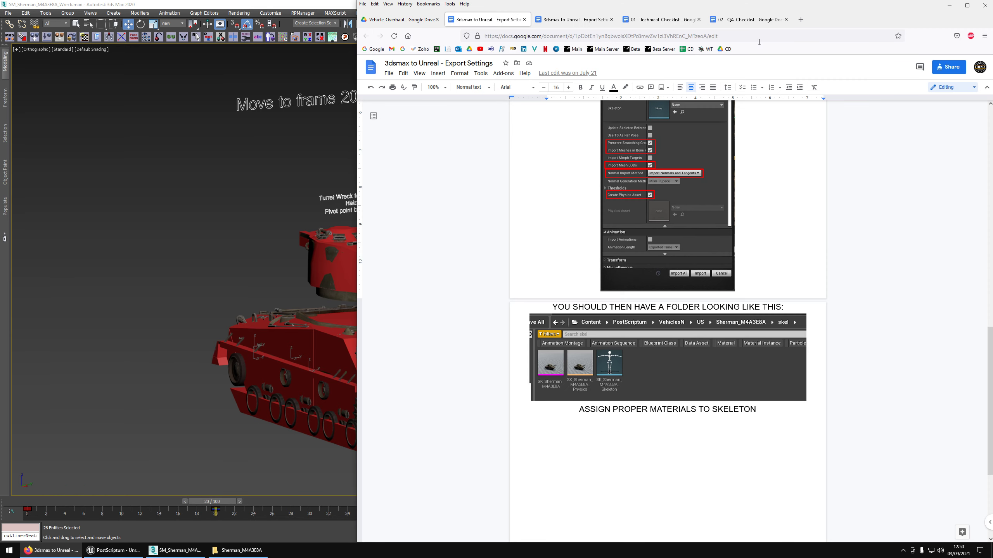
middle_click(506, 24)
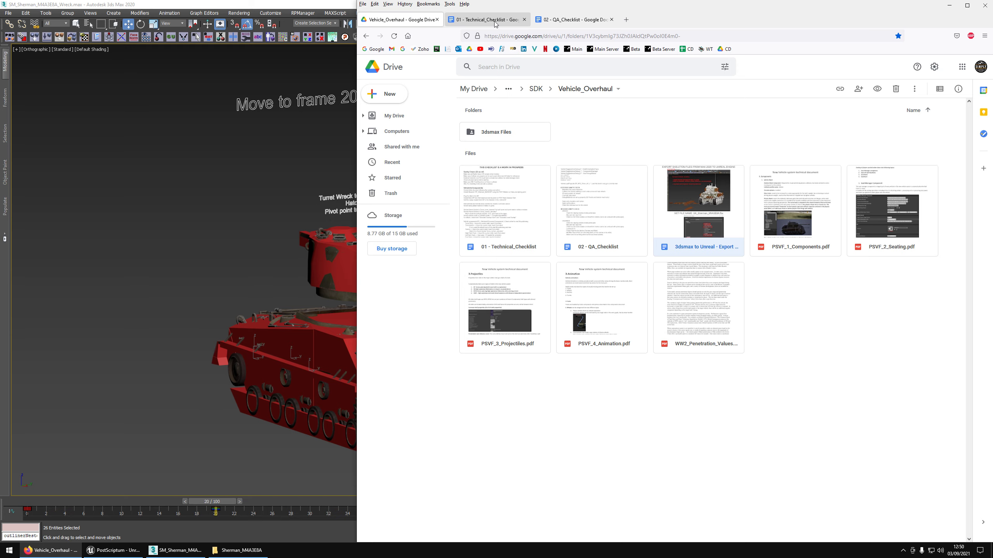
click(485, 23)
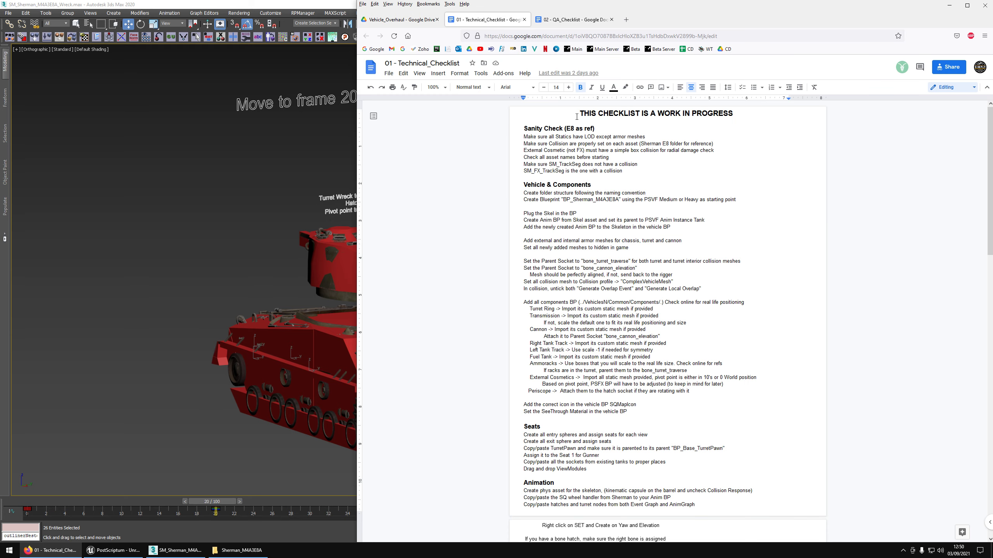
Review the technical checklist from its Sanity Check section through to the Wreck section.
drag(577, 117, 730, 150)
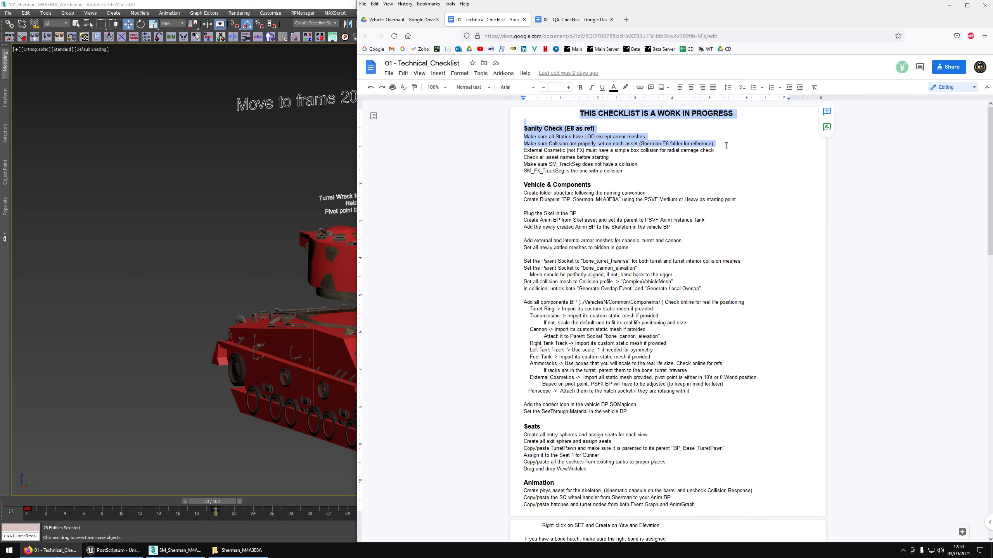
click(726, 145)
scroll(728, 145, down, 15)
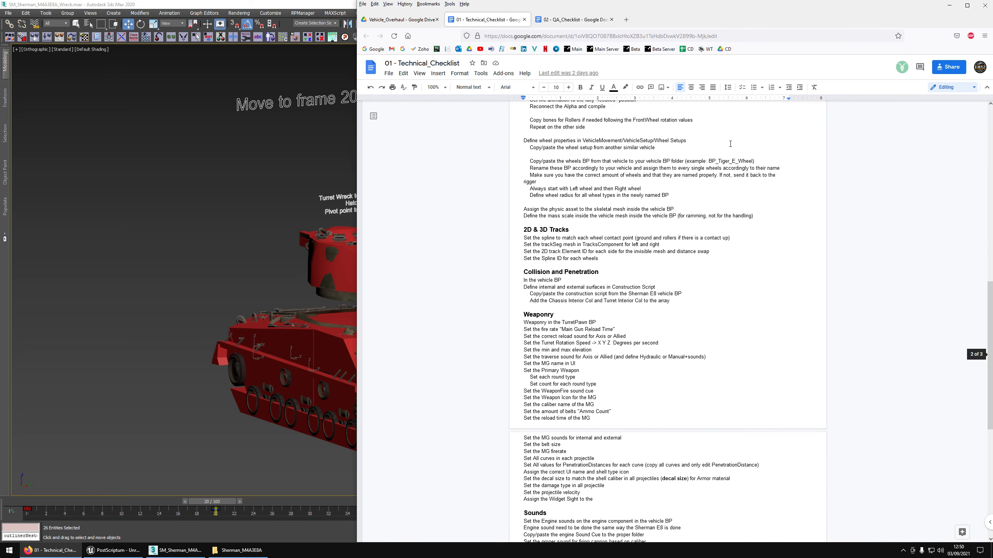
scroll(730, 144, down, 5)
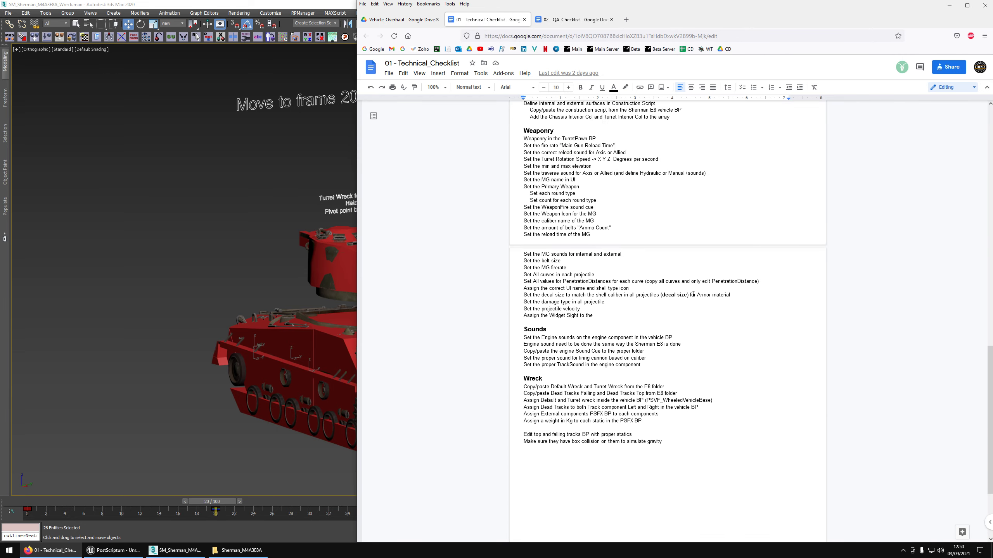
scroll(692, 295, up, 20)
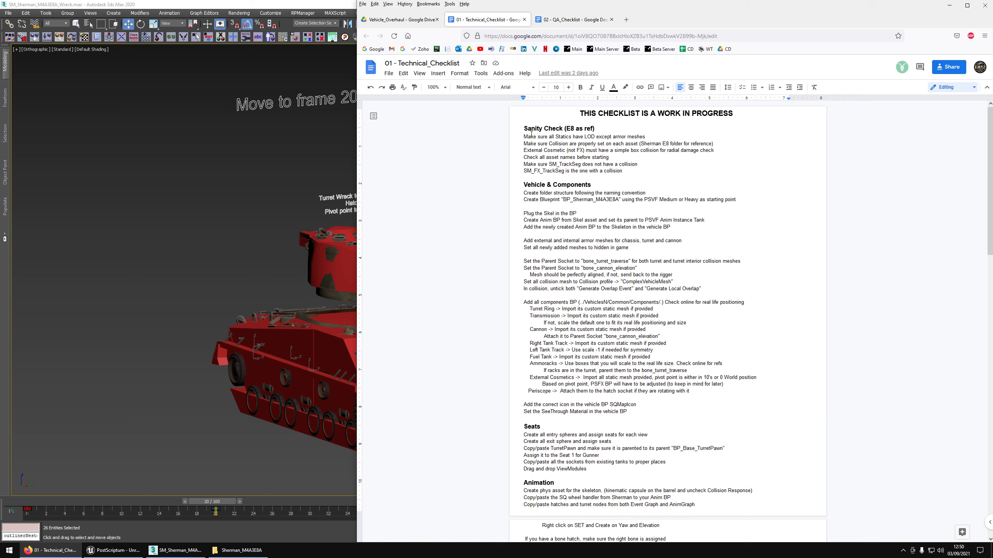
Review the 02 - QA_Checklist document's sanity, component and damage checks, and return to the technical checklist.
click(567, 24)
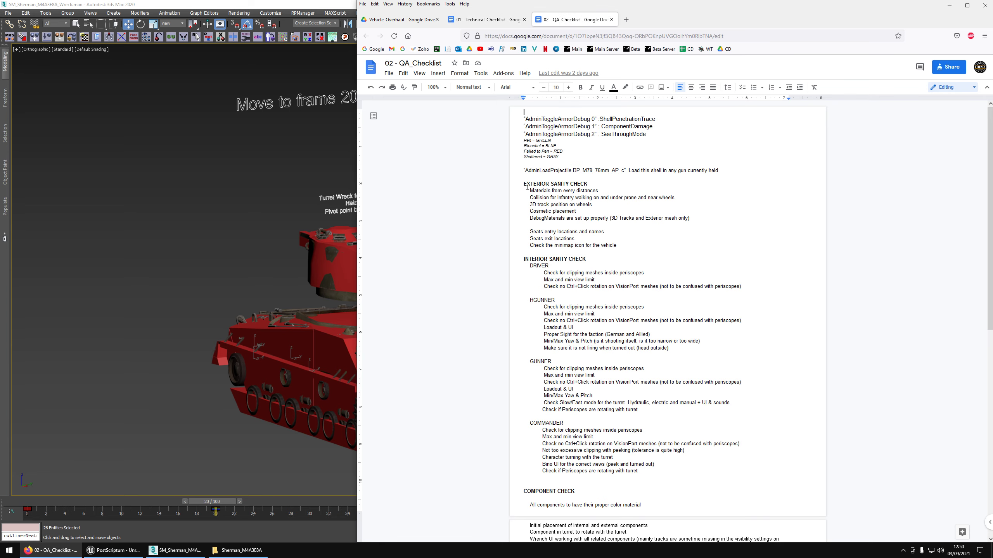
drag(528, 187, 688, 387)
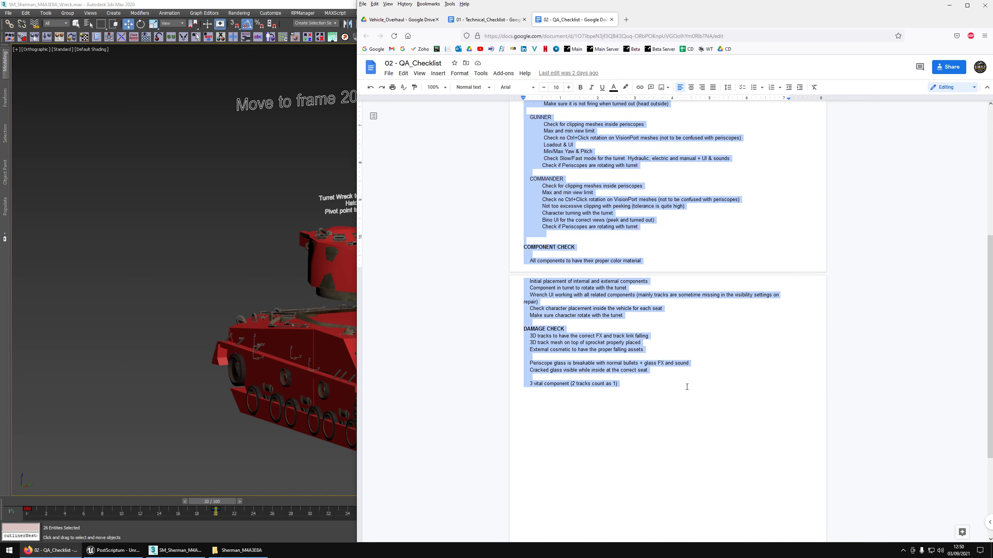
scroll(687, 384, up, 6)
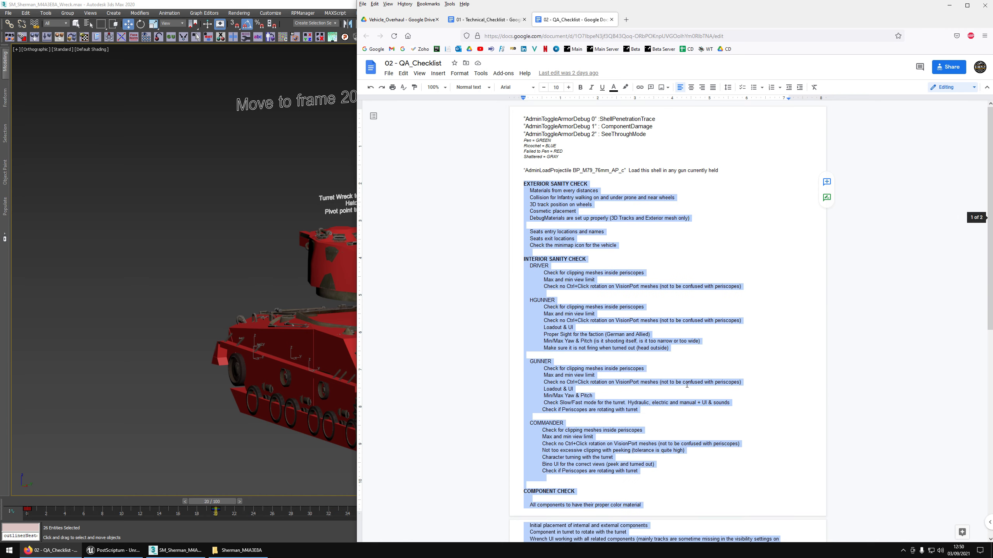
click(488, 23)
Switch to 3ds Max and open the recent file SK_Panzer_VI_Konigstiger.max without saving the Sherman wreck scene.
click(265, 161)
middle_drag(265, 160, 287, 129)
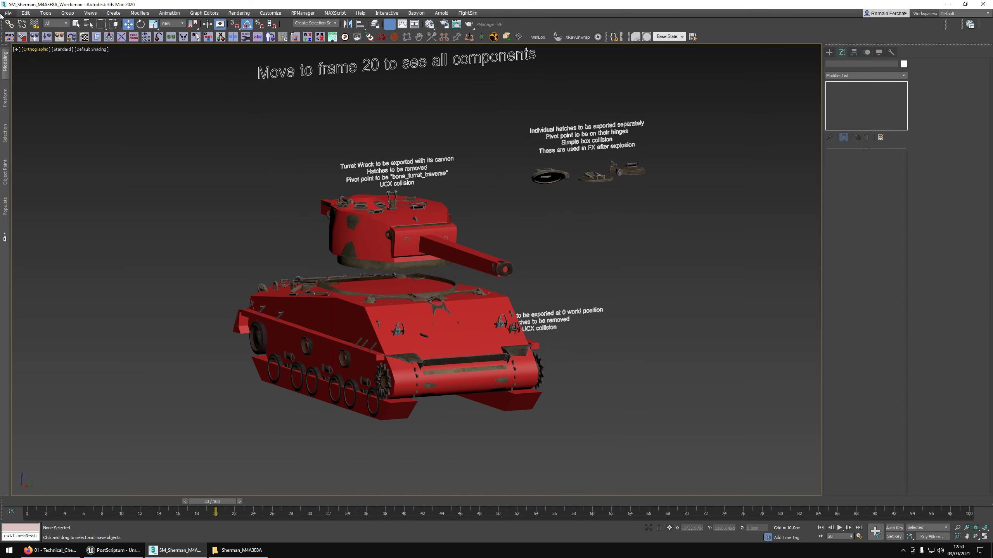
click(8, 12)
mouse_move(24, 62)
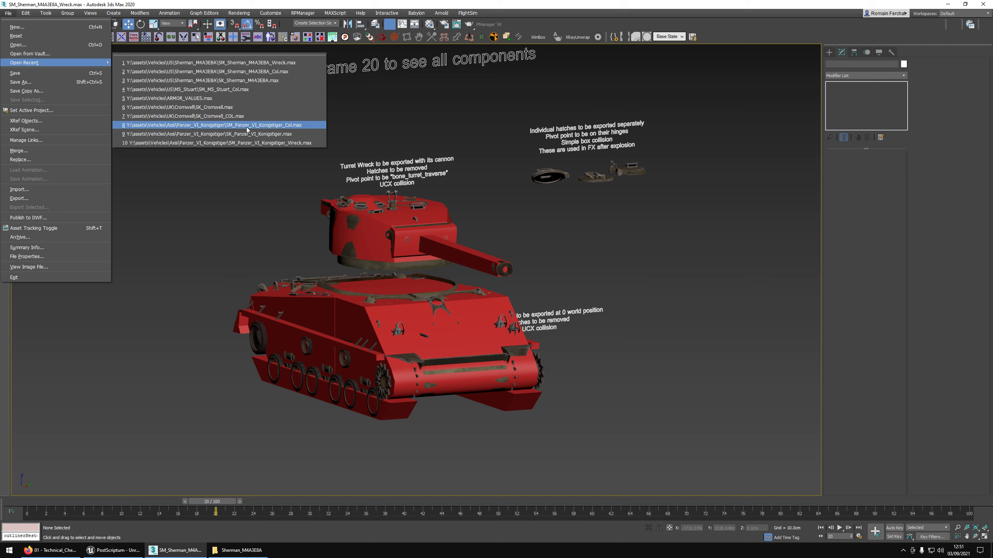
click(273, 135)
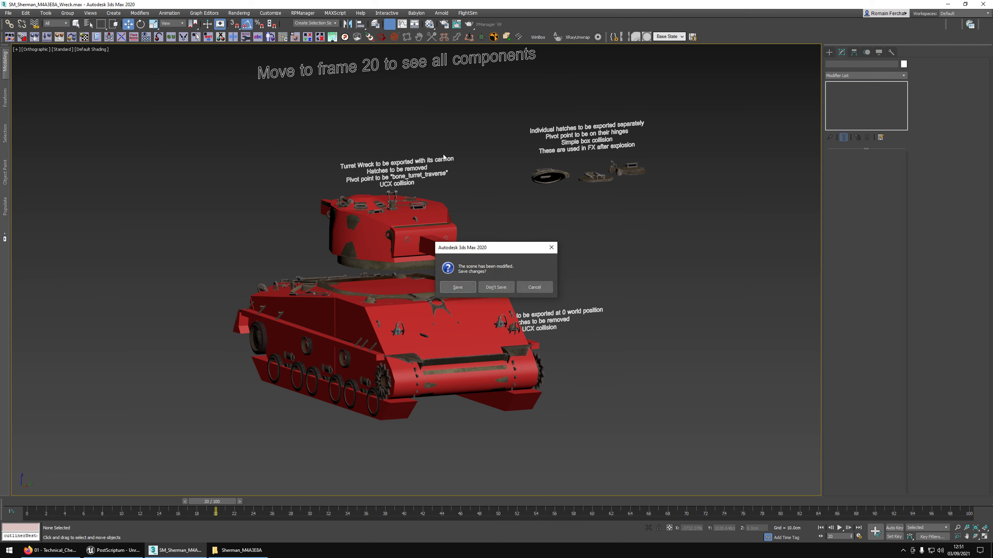
click(510, 287)
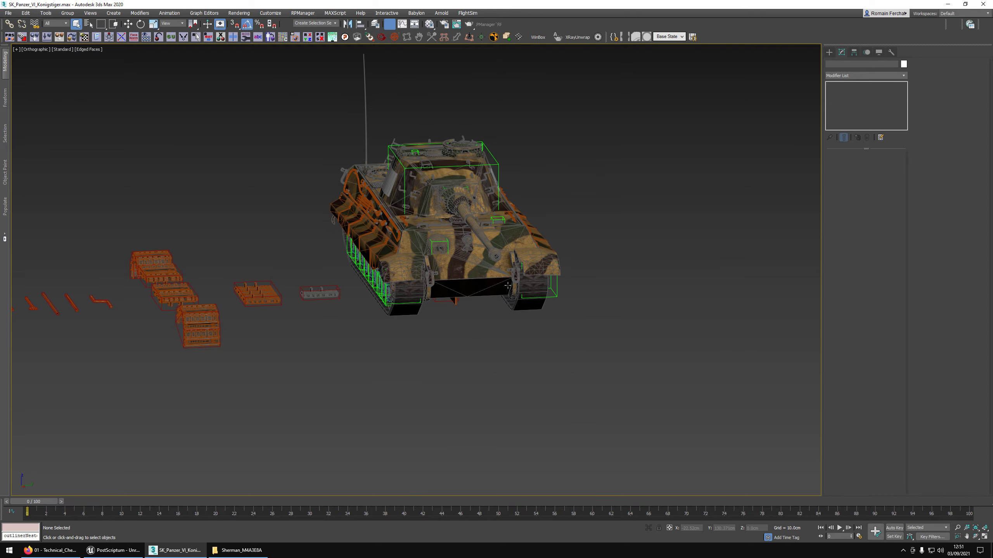
Examine the Königstiger's track pieces and external tools in wireframe, briefly selecting all the tool meshes.
scroll(449, 262, up, 5)
alt+middle_drag(448, 262, 380, 274)
scroll(422, 252, down, 2)
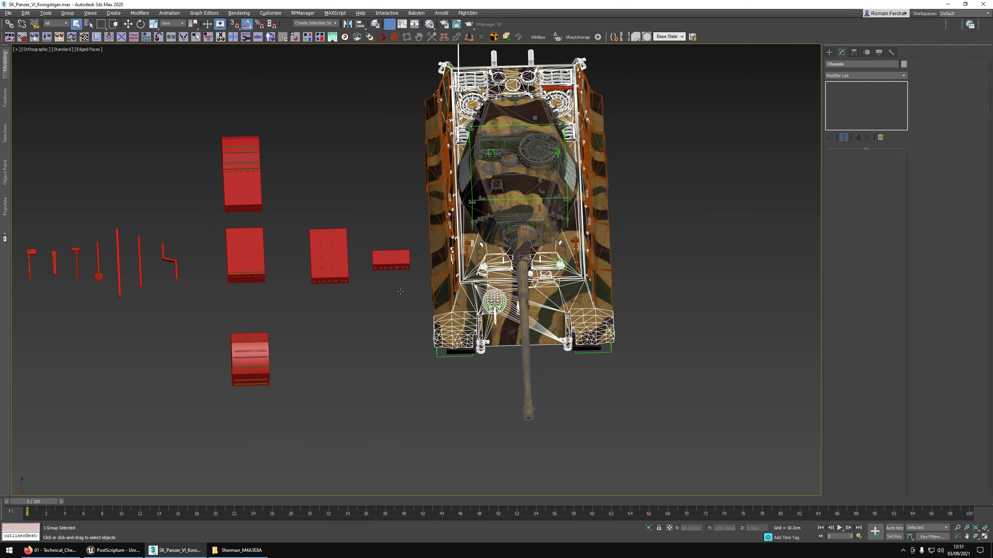
scroll(380, 274, up, 2)
key(F3)
middle_drag(284, 238, 562, 225)
drag(144, 247, 379, 267)
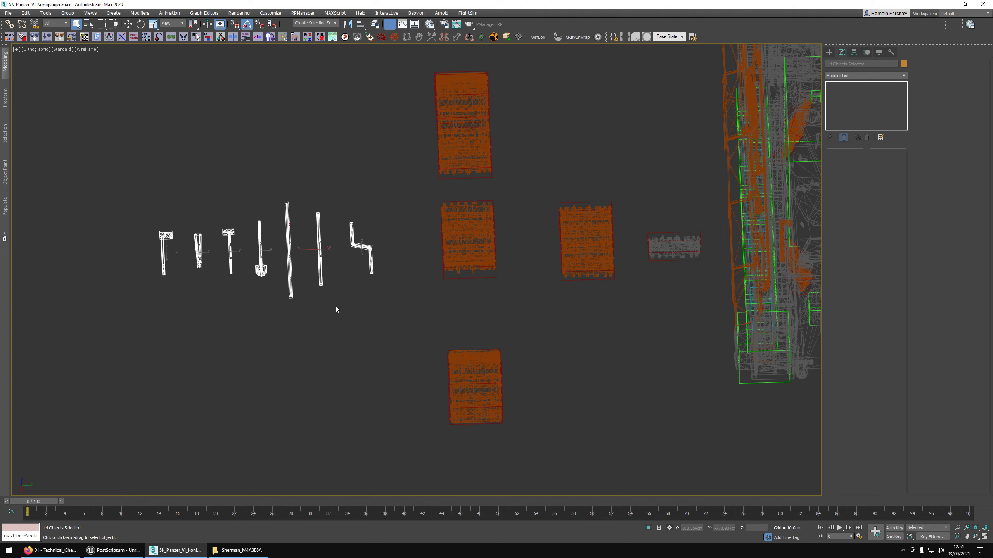
alt+middle_drag(335, 306, 245, 311)
click(359, 361)
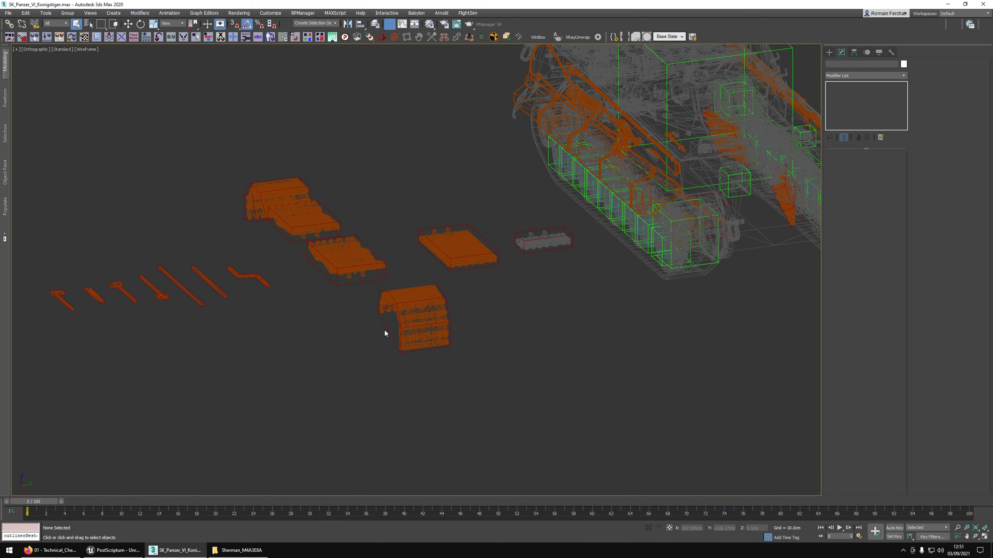
Delete the UCX collision around the curved track pieces and select their track mesh in shaded view without edged faces.
click(389, 330)
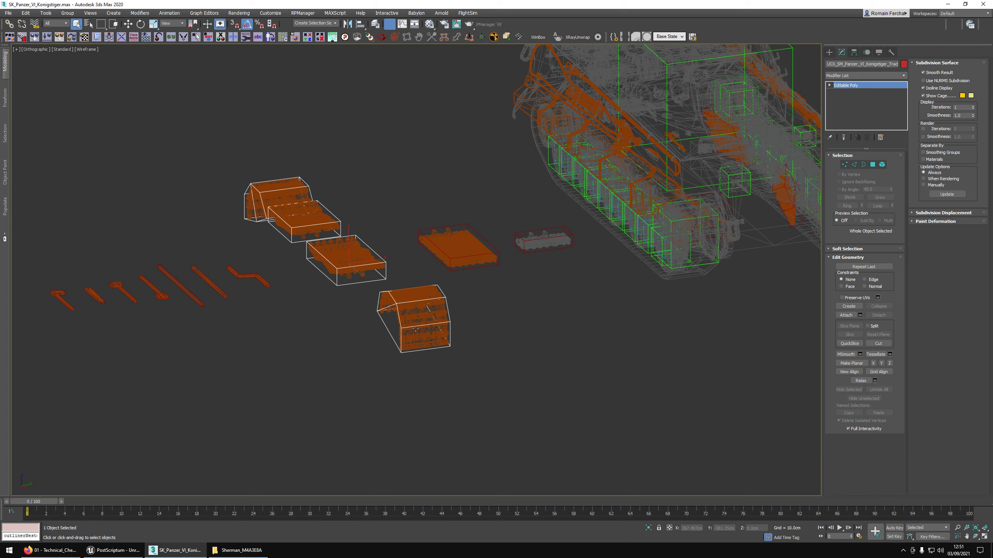
key(Delete)
click(340, 270)
key(F3)
mouse_move(341, 270)
alt+middle_down()
mouse_move(564, 223)
mouse_move(533, 213)
mouse_move(609, 198)
mouse_move(533, 235)
alt+middle_up()
key(F4)
scroll(564, 223, down, 2)
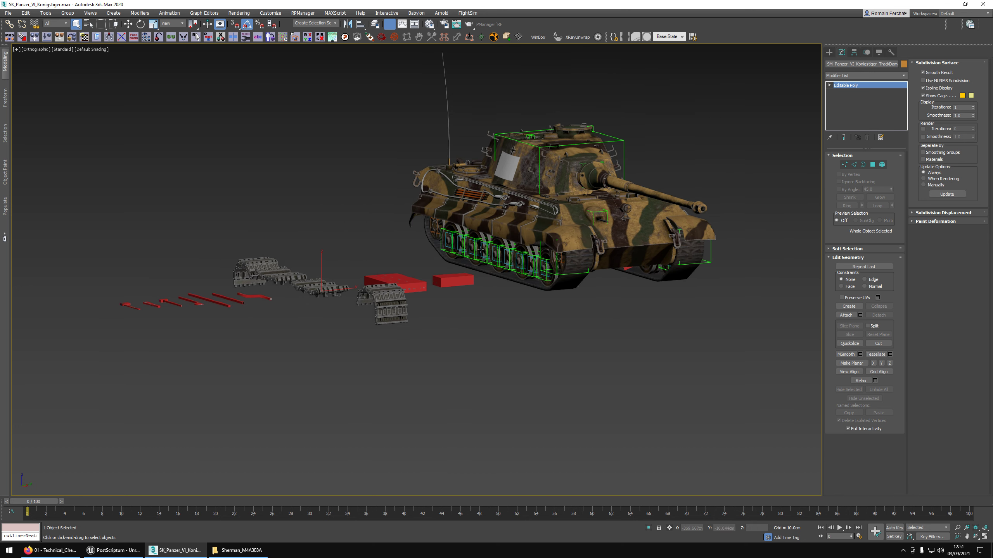
Show edged faces again and move the tank's front side skirt mesh away from its mounted position.
scroll(533, 235, up, 4)
key(F4)
middle_drag(640, 199, 511, 242)
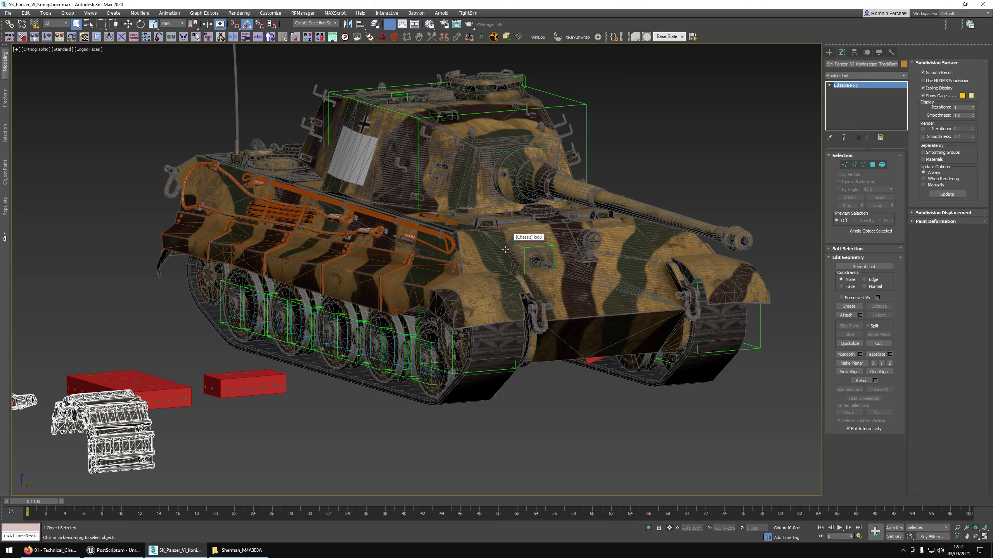
click(397, 282)
key(w)
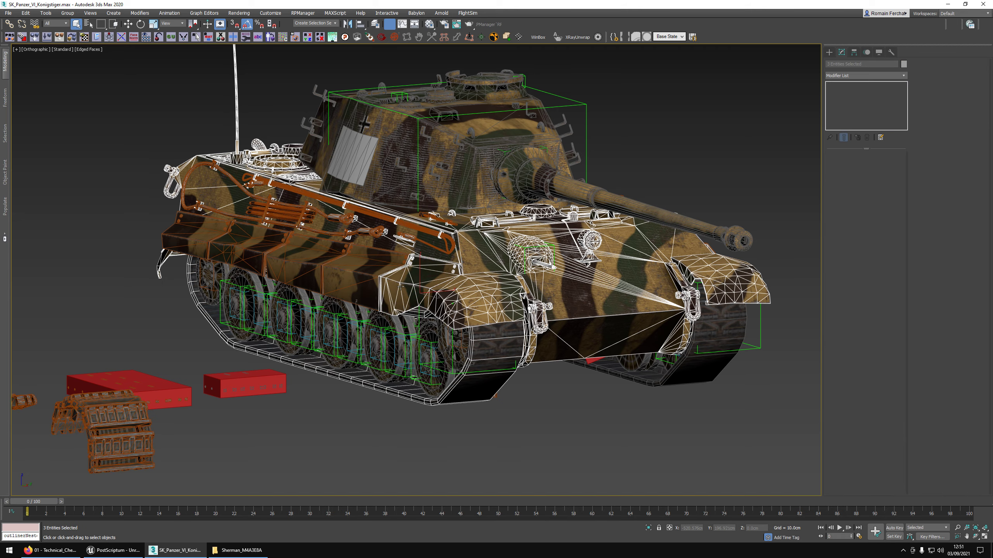
drag(430, 280, 384, 257)
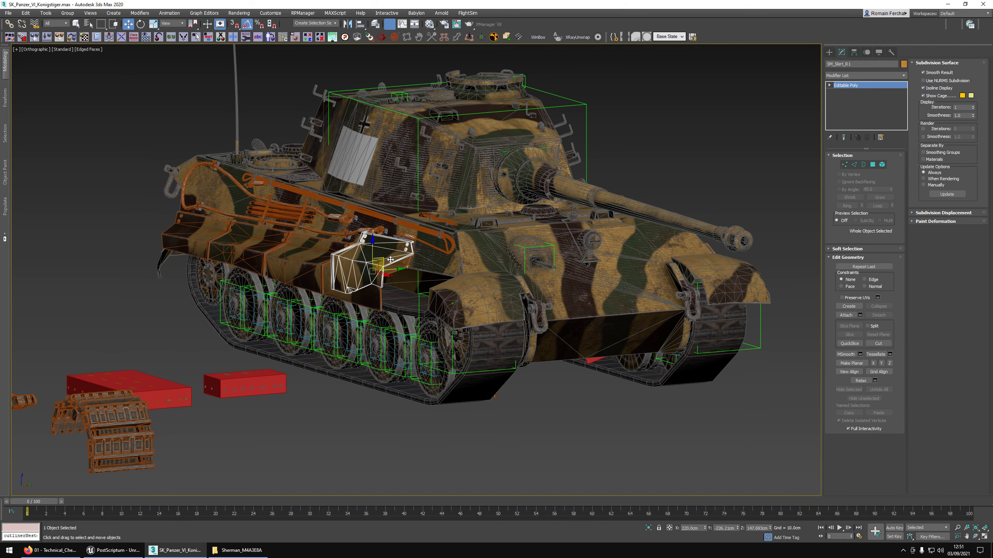
Cancel the side skirt move and try to move the right gear mesh SM_Gear_R away from the hull.
right_click(384, 258)
drag(436, 235, 332, 214)
right_click(381, 222)
right_click(332, 214)
alt+middle_drag(385, 219, 465, 252)
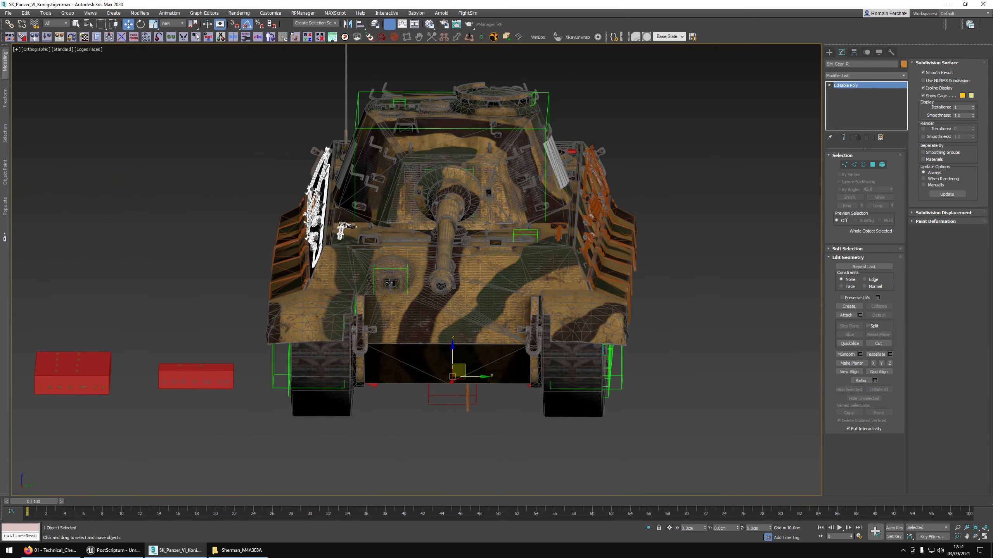
Select the helper bone_hatch_bowGunner on the bow gunner's hatch and activate the Rotate tool for it.
alt+middle_drag(477, 204, 486, 246)
scroll(539, 293, up, 2)
click(582, 323)
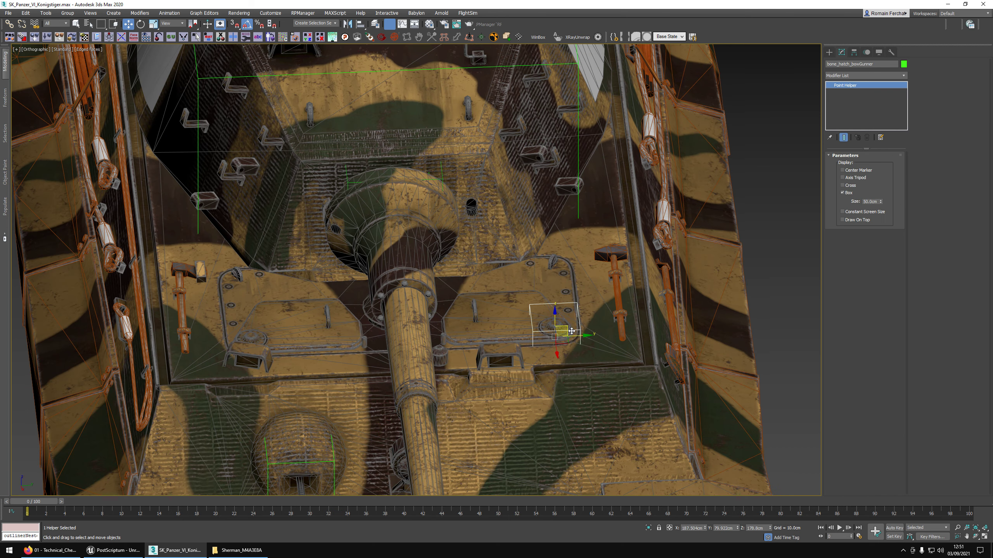
mouse_move(572, 331)
mouse_down()
mouse_move(567, 286)
mouse_move(567, 332)
mouse_move(558, 318)
mouse_move(586, 344)
mouse_move(602, 341)
mouse_move(583, 345)
mouse_move(628, 341)
mouse_move(571, 348)
mouse_up()
scroll(572, 329, down, 4)
alt+middle_drag(645, 324, 591, 282)
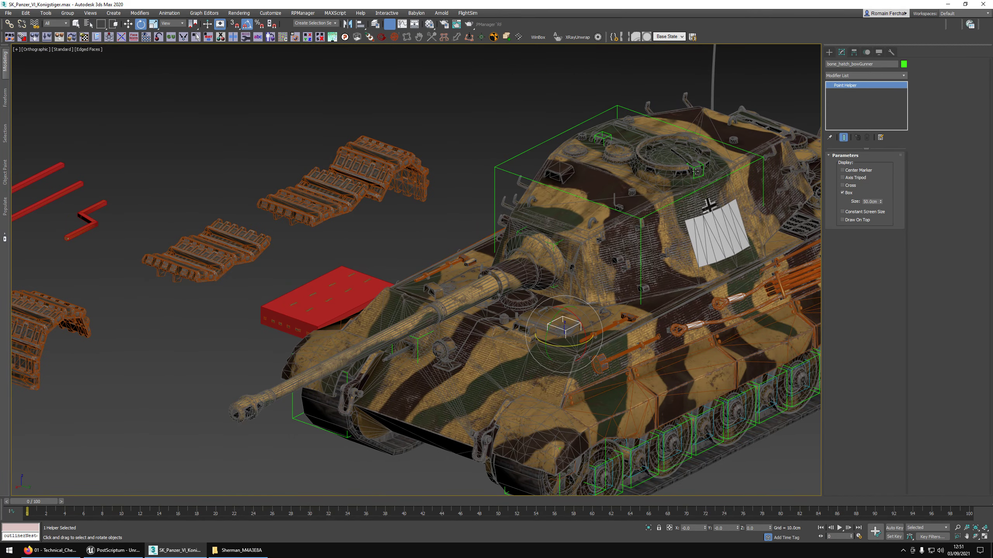
Hide edged faces on the Königstiger and review the technical checklist's Sanity Check against the Sherman statics in Unreal.
middle_drag(663, 173, 557, 171)
mouse_move(557, 170)
alt+middle_down()
mouse_move(554, 162)
mouse_move(637, 134)
mouse_move(572, 240)
mouse_move(602, 230)
mouse_move(538, 243)
alt+middle_up()
scroll(583, 160, down, 3)
key(F4)
key(alt+Tab)
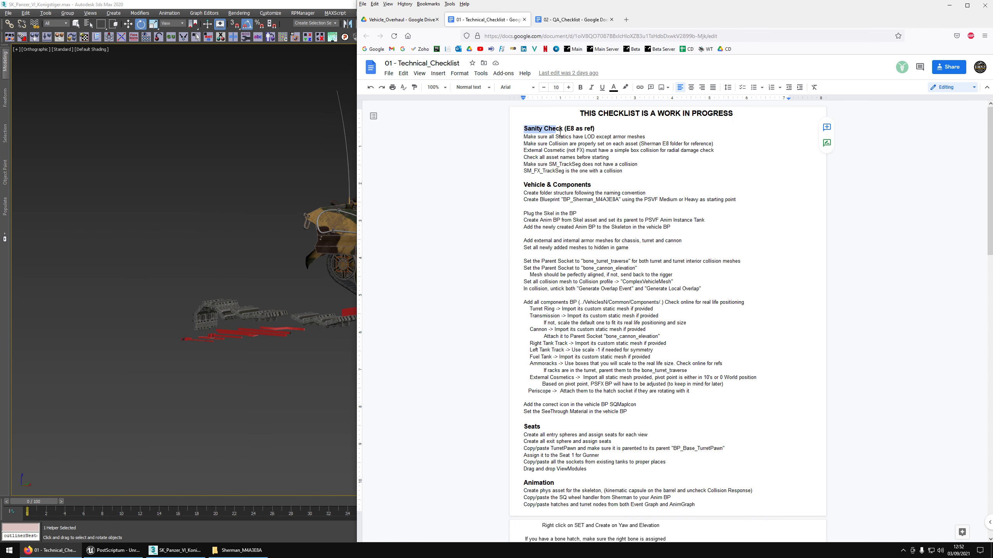
key(alt+Tab)
key(alt+Tab)
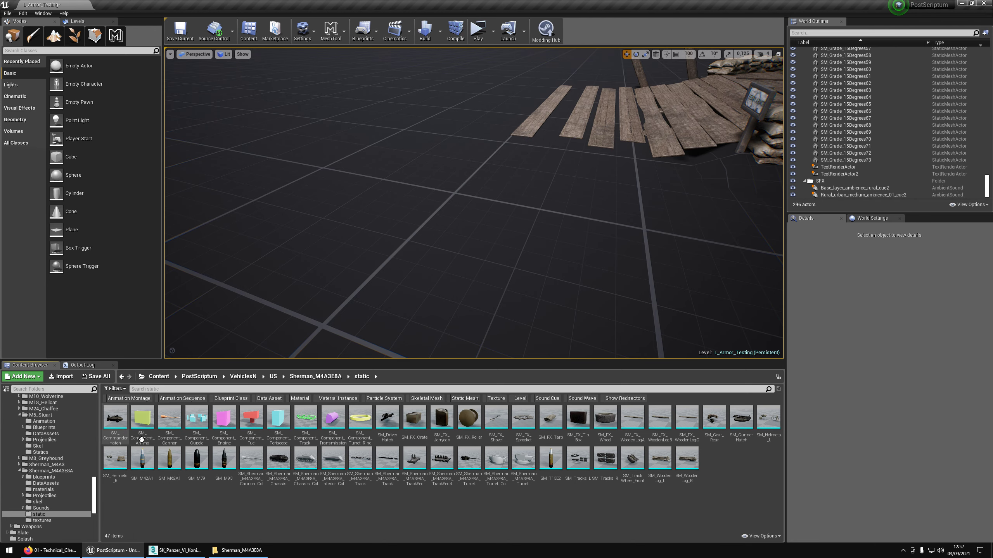
key(alt+Tab)
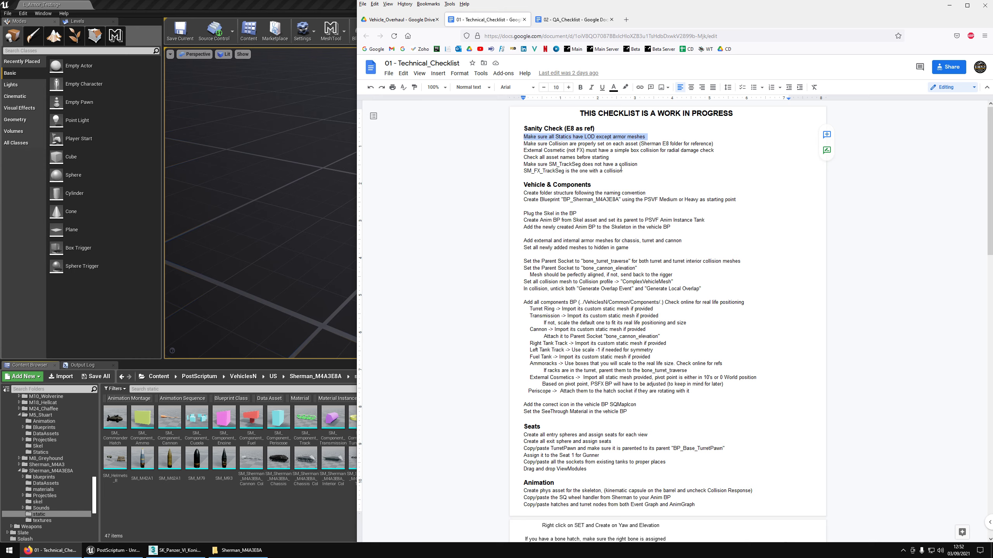
Switch to Unreal Editor and open the Statics folder of Panzer_VI_Konigstiger under VehiclesN/Axis.
click(276, 513)
click(263, 376)
click(274, 390)
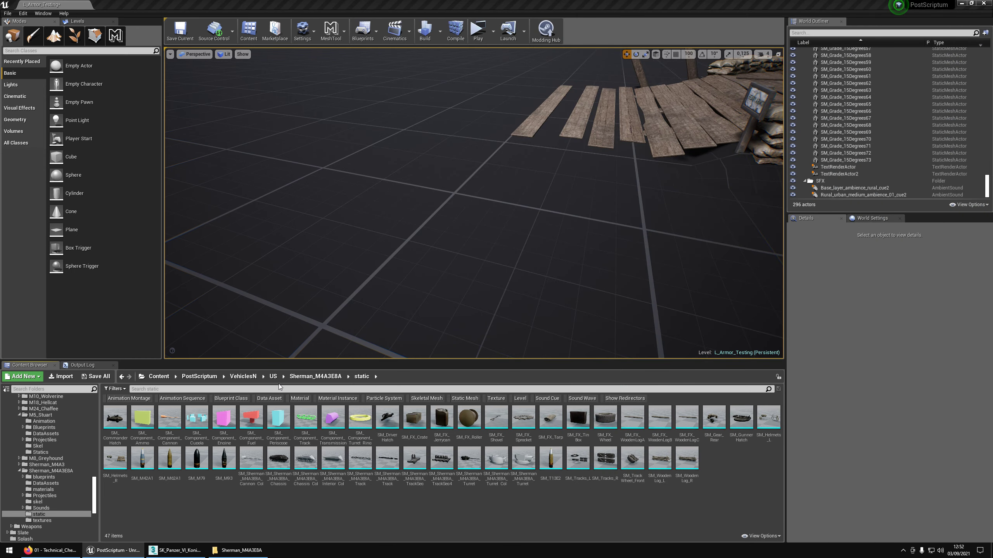
double_click(234, 432)
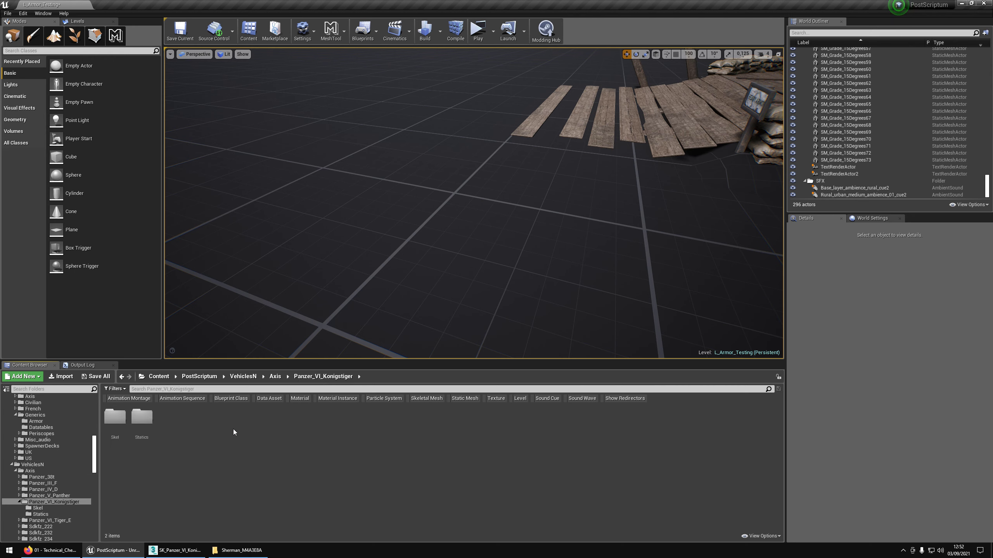
double_click(141, 417)
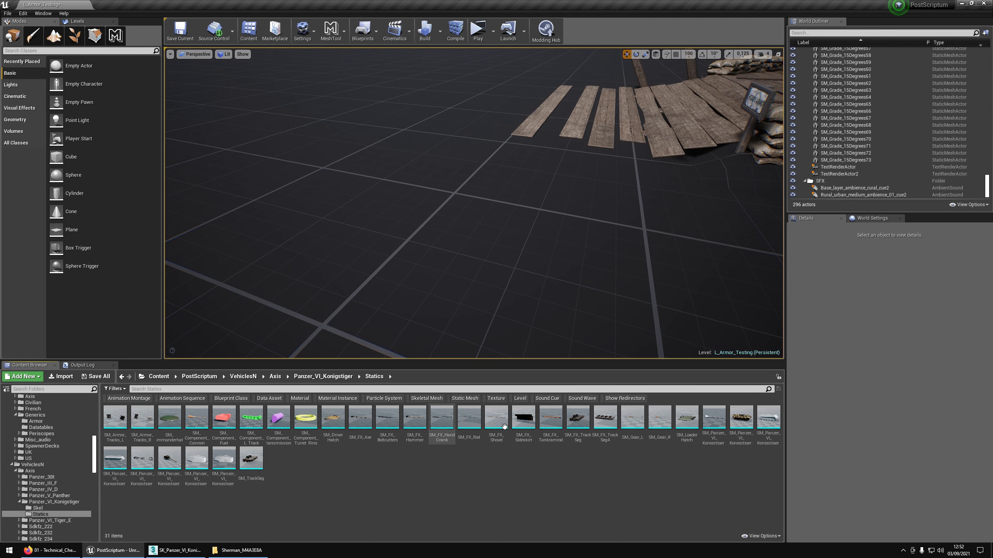
Recheck the checklist's LOD rule and place the Königstiger's turret collision and turret interior collision meshes side by side in the level.
right_drag(390, 259, 571, 229)
key(alt+Tab)
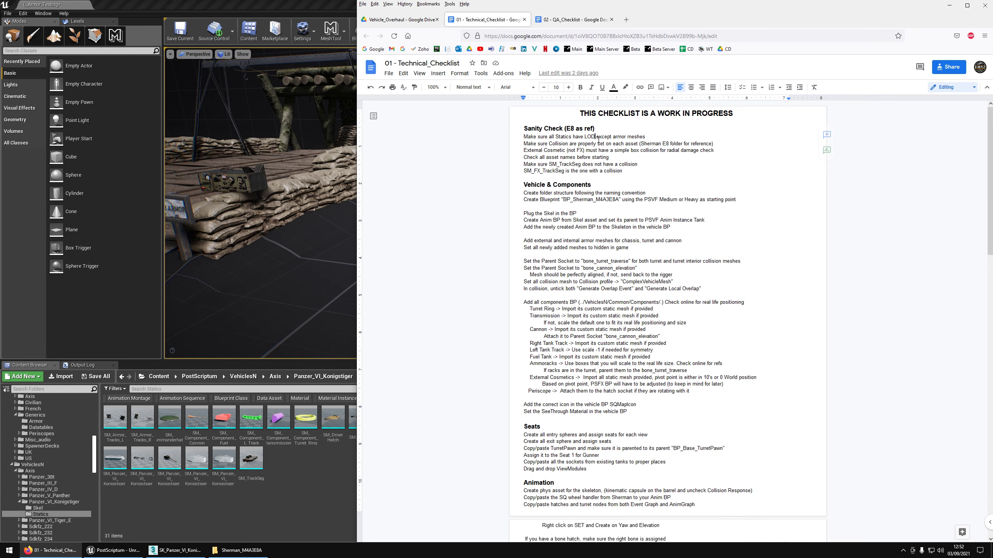
key(alt+Tab)
drag(229, 467, 549, 234)
drag(202, 468, 708, 218)
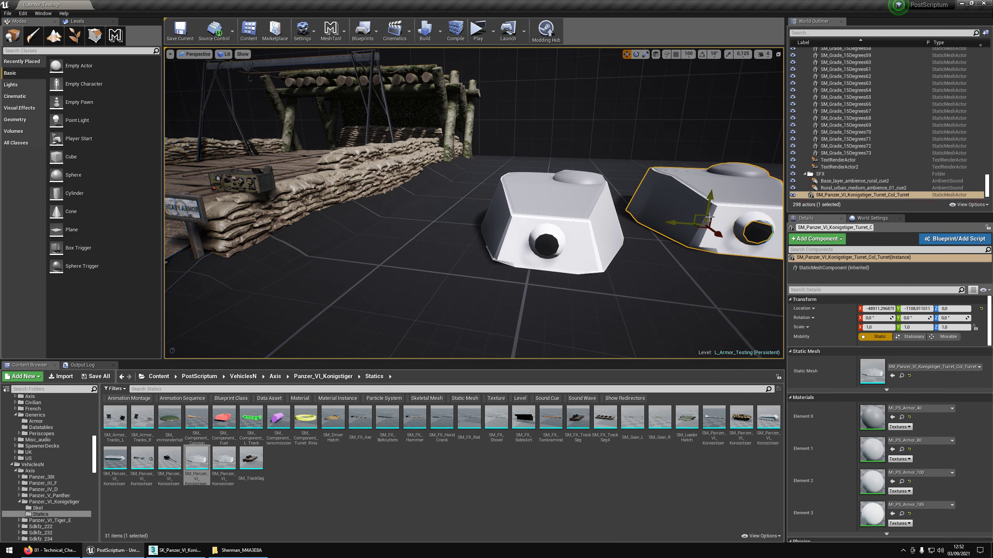
right_drag(560, 210, 610, 213)
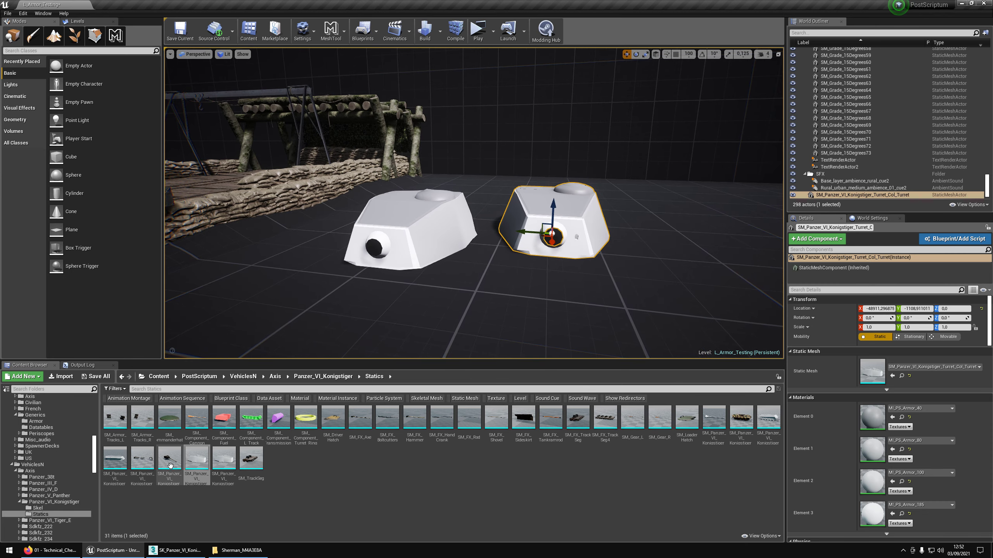
Place the Königstiger's Chassis_Interior and Chassis_Col meshes in the level beside the turret collision meshes.
click(123, 470)
drag(123, 470, 678, 235)
right_drag(678, 235, 754, 237)
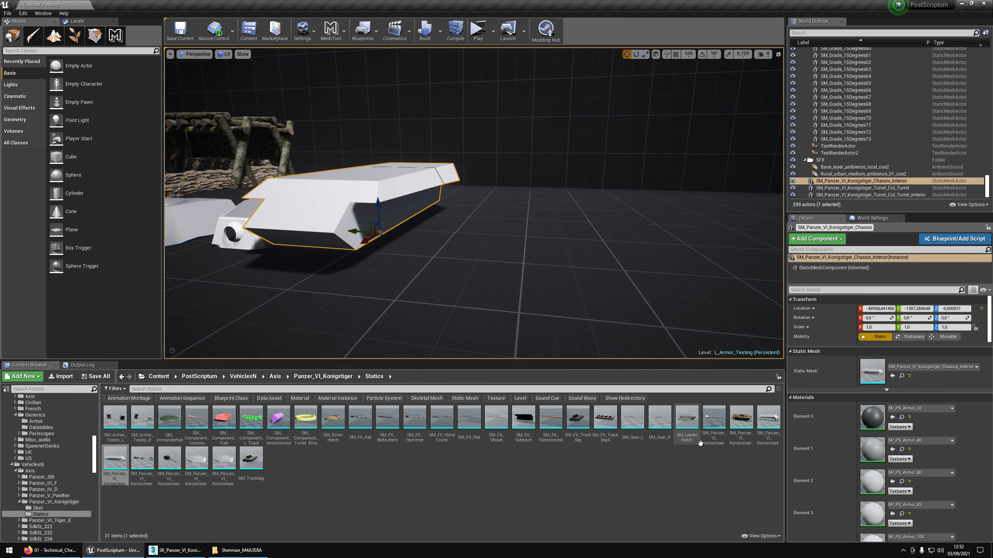
drag(766, 426, 544, 262)
mouse_move(544, 261)
right_down()
mouse_move(497, 262)
mouse_move(530, 254)
right_up()
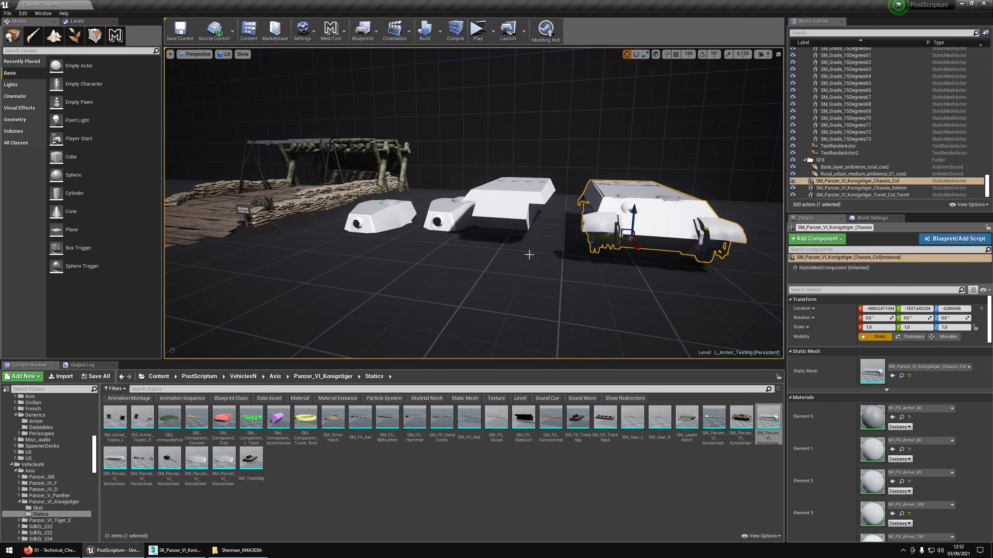
Delete all the placed Königstiger chassis and turret collision meshes from the level.
ctrl+click(515, 219)
ctrl+click(460, 221)
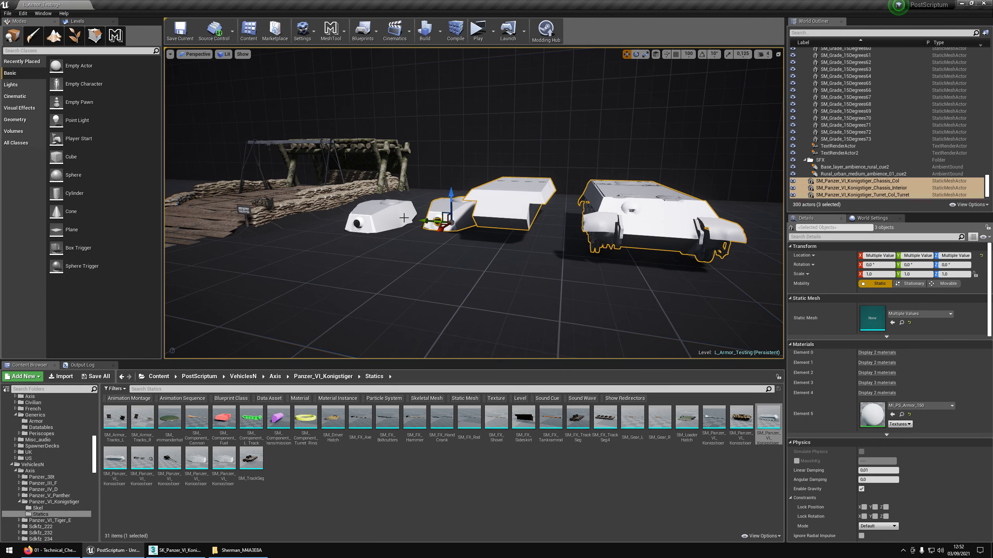
key(Delete)
click(404, 218)
key(Delete)
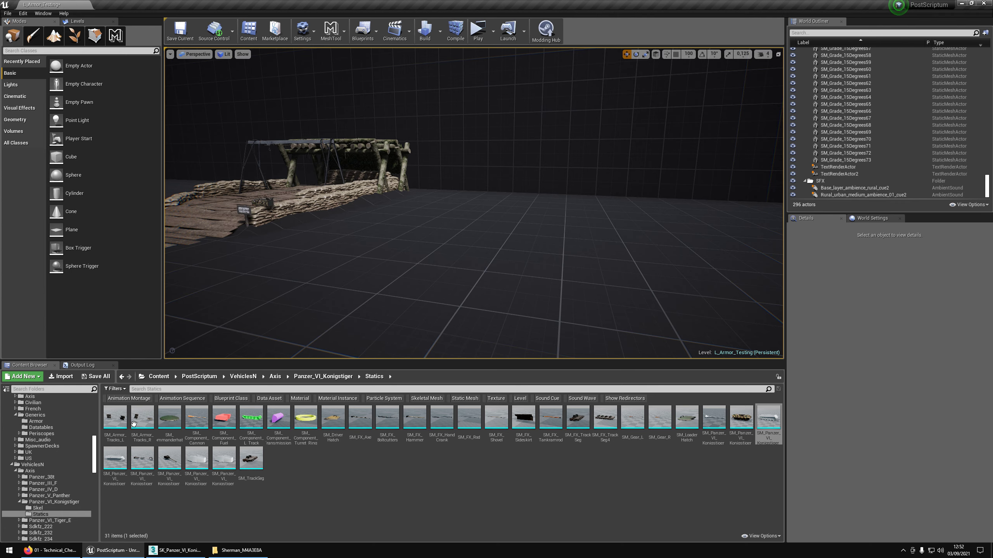
Place SM_Armor_Tracks_L in the level and check its LODs and simple collision in the static mesh editor.
drag(122, 418, 388, 273)
right_drag(388, 272, 316, 293)
double_click(114, 423)
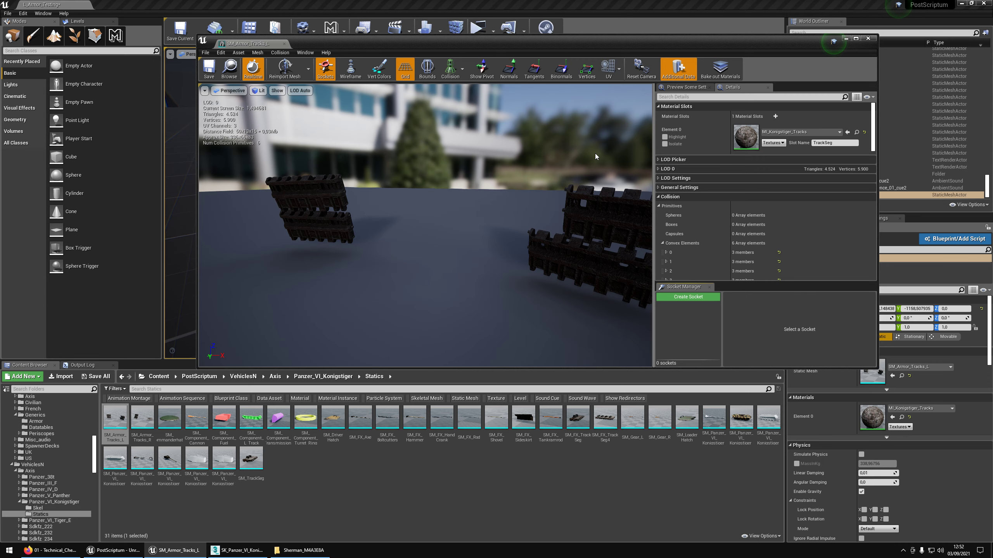
right_drag(595, 154, 383, 181)
click(300, 90)
click(450, 73)
click(458, 86)
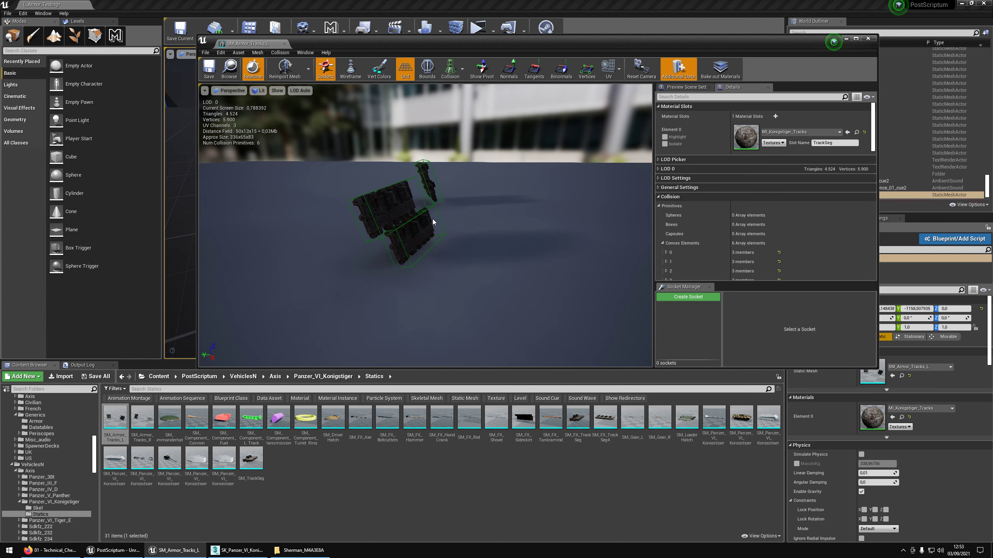
right_drag(433, 219, 383, 219)
middle_click(269, 46)
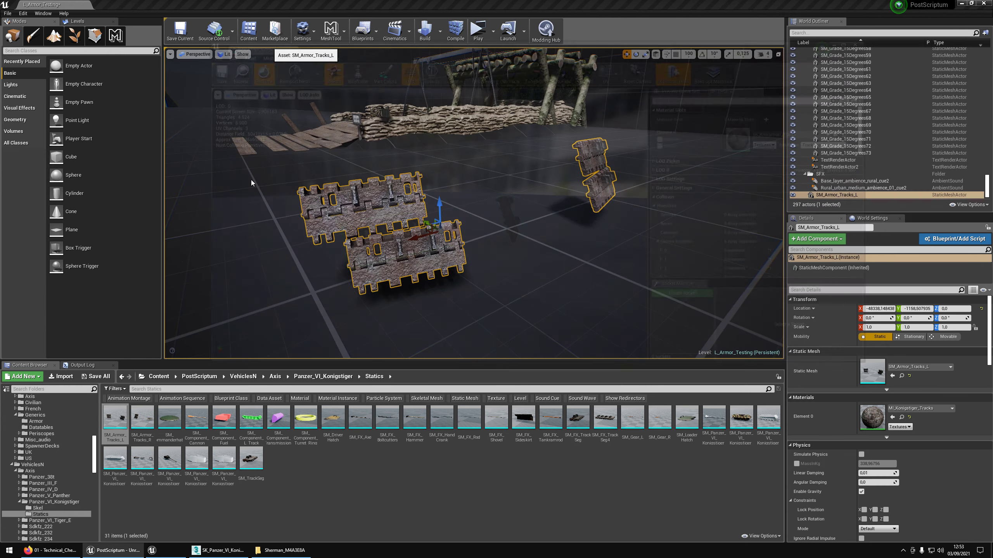
Place SM_Armor_Tracks_R in the level near its left counterpart and check its LOD and collision options in the static mesh editor.
drag(142, 421, 458, 198)
right_drag(458, 199, 554, 180)
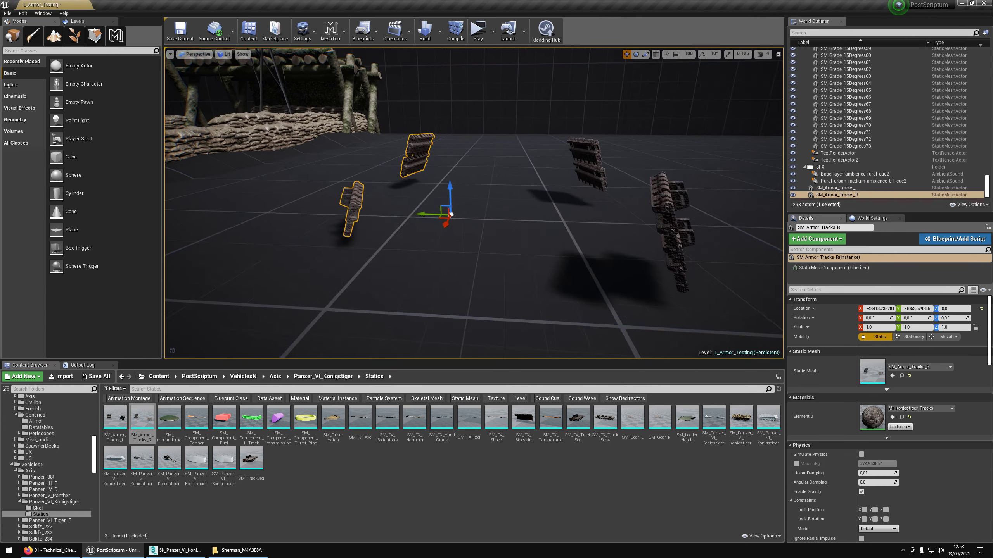
double_click(142, 418)
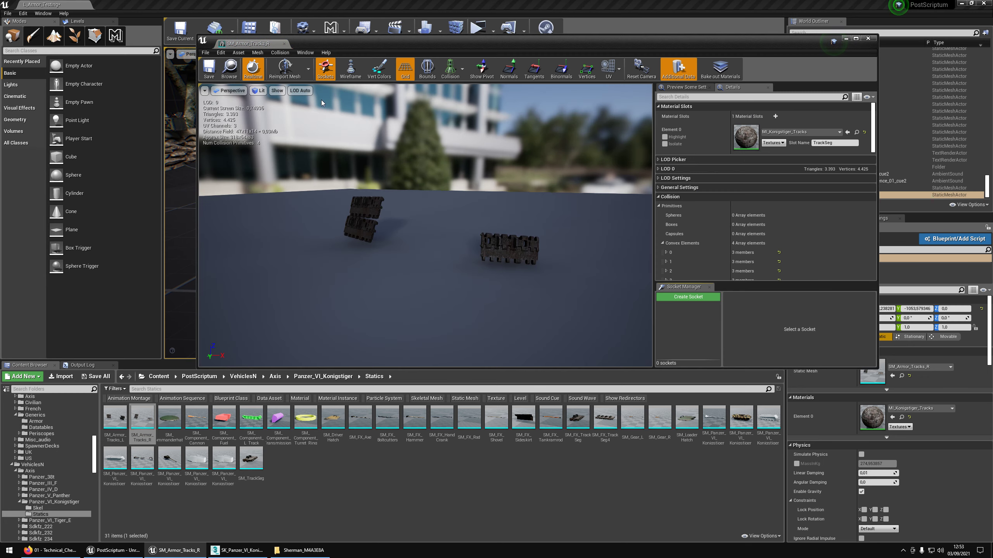
click(300, 90)
click(450, 70)
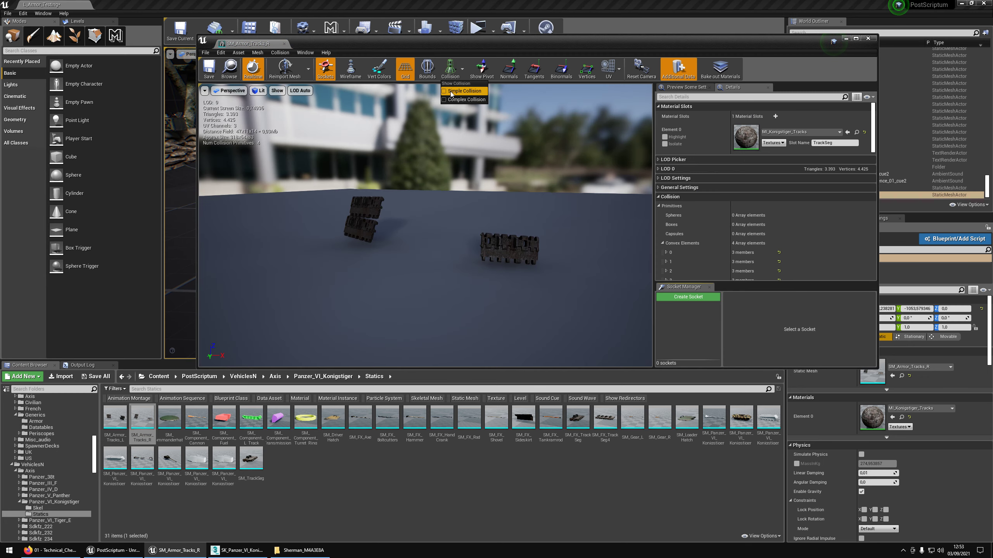
middle_click(244, 46)
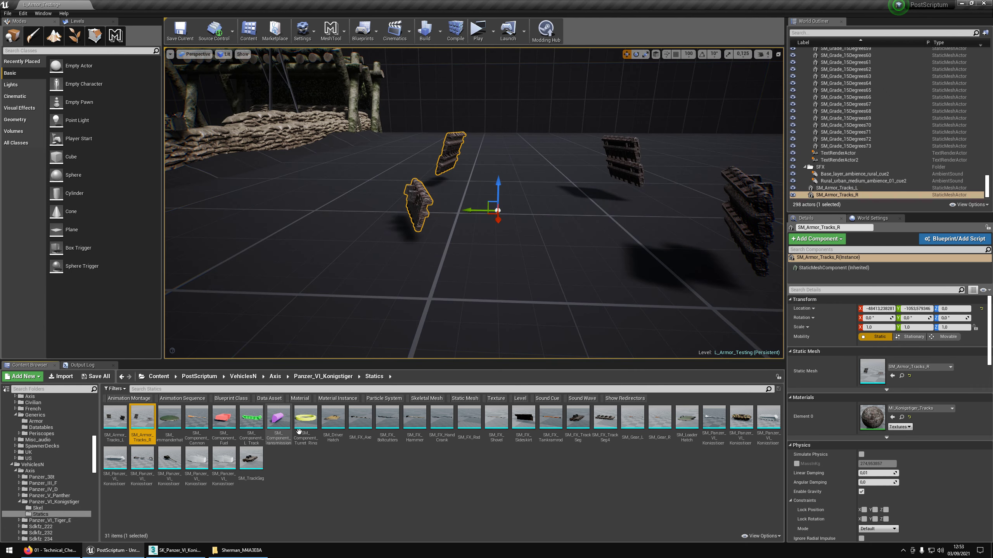
Place SM_Component_Fuel in the level and check its collision and LODs in the static mesh editor.
drag(224, 423, 270, 94)
right_drag(271, 94, 246, 118)
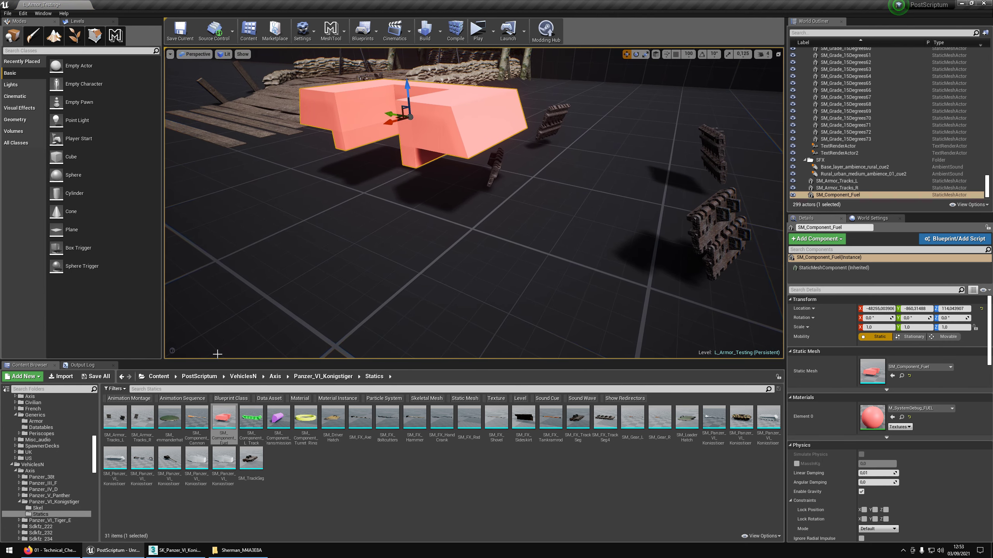
double_click(222, 421)
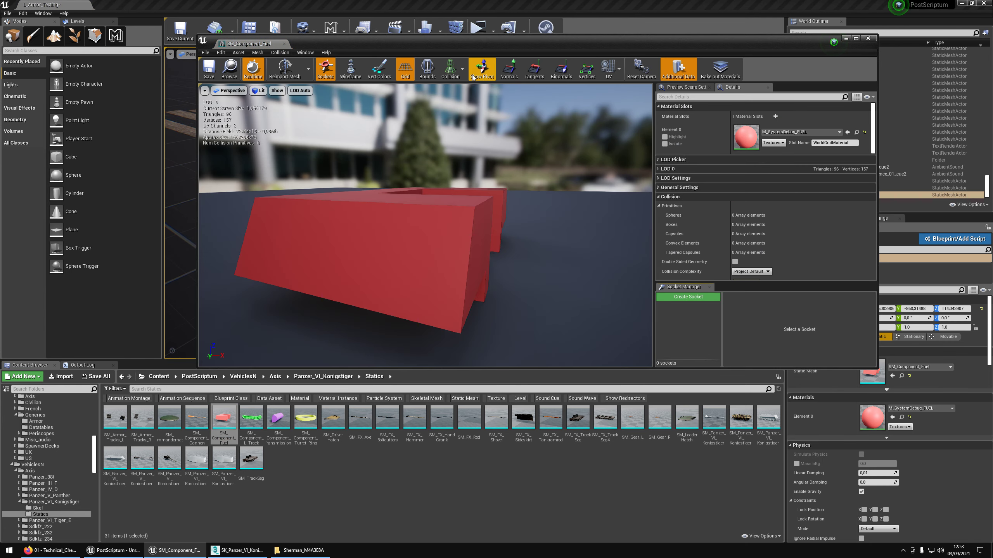
drag(474, 140, 393, 133)
click(450, 69)
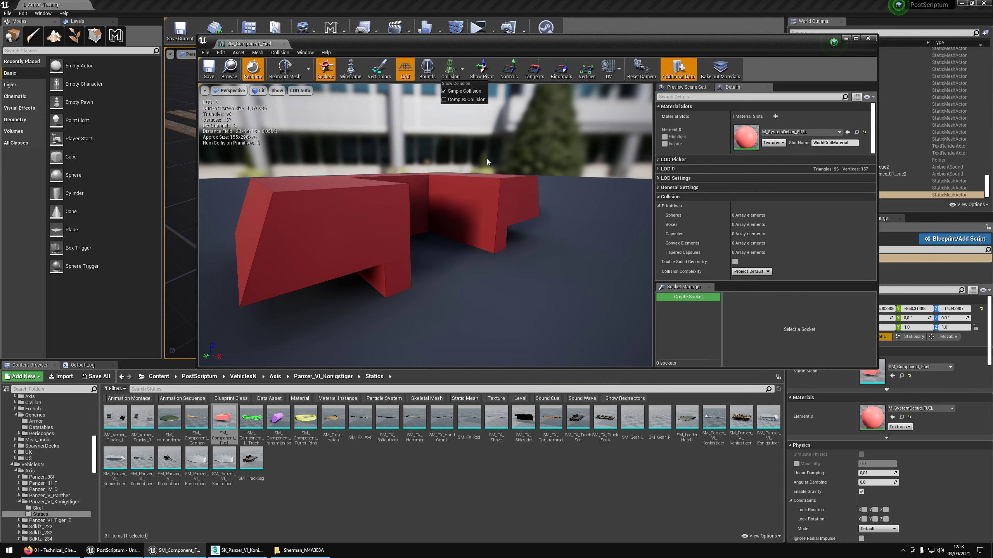
click(303, 91)
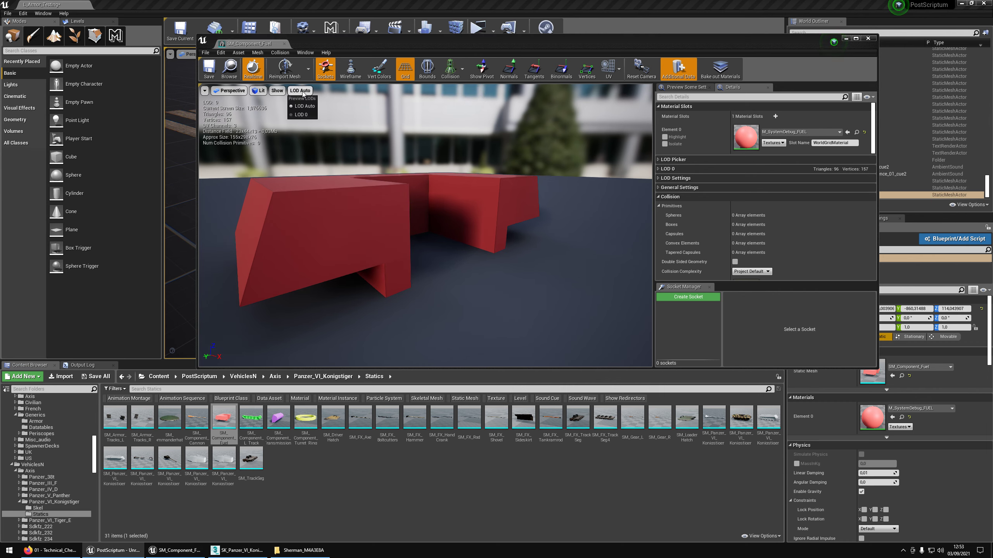
mouse_move(425, 225)
mouse_down()
mouse_move(508, 223)
mouse_move(394, 220)
mouse_move(468, 231)
mouse_move(426, 223)
mouse_up()
middle_click(260, 44)
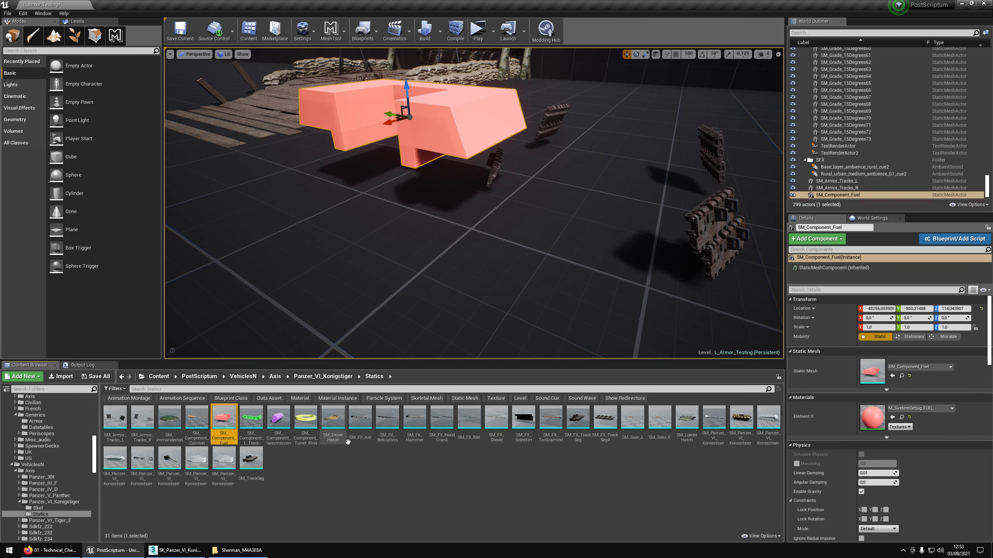
Place all the SM_FX meshes, from SM_FX_Axe through SM_FX_TrackSeg4, in the level together.
click(360, 419)
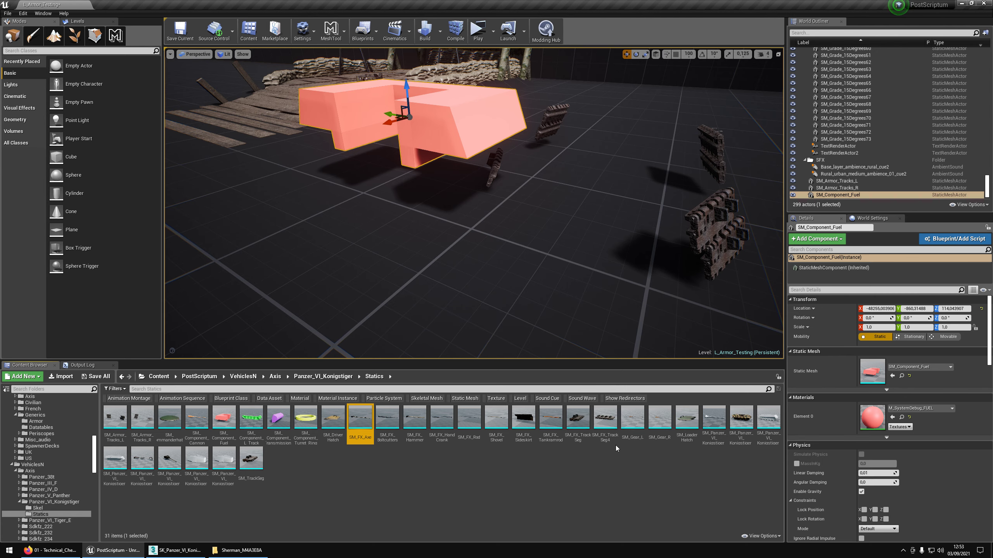
shift+click(604, 418)
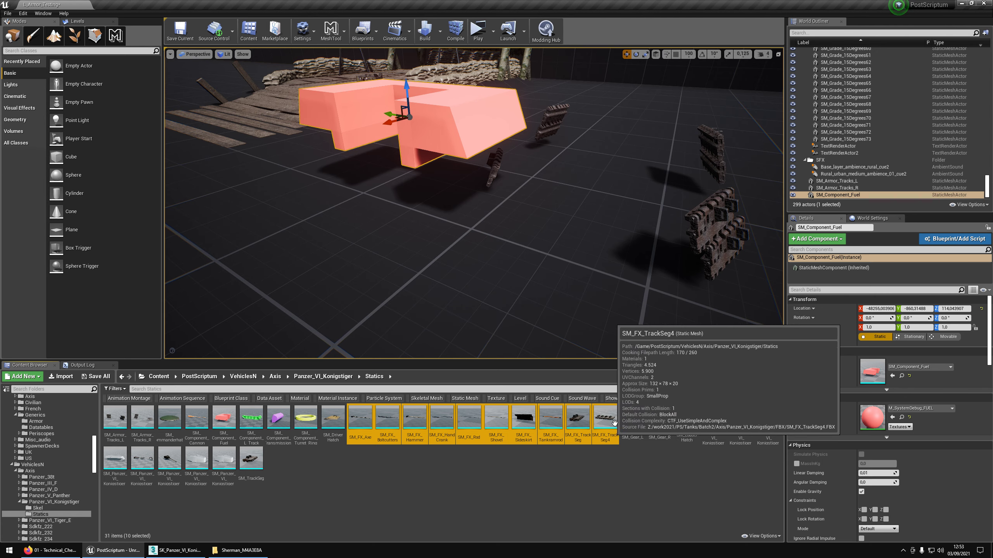
drag(605, 418, 682, 83)
Move SM_FX_TrackSeg4, SM_FX_TrackSeg and SM_FX_Shovel apart from the stacked tool meshes in the level.
click(525, 138)
click(544, 154)
click(539, 169)
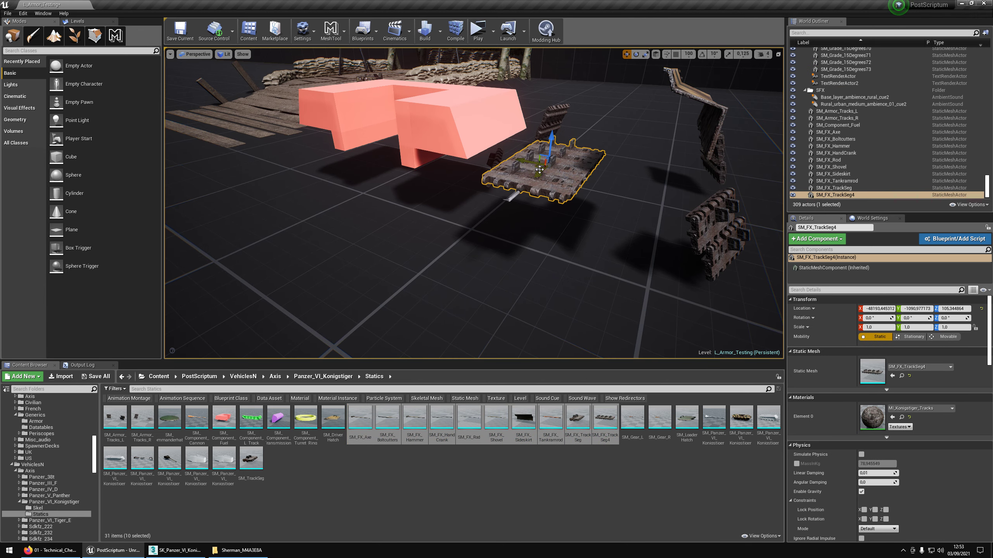
drag(544, 161, 605, 238)
click(577, 187)
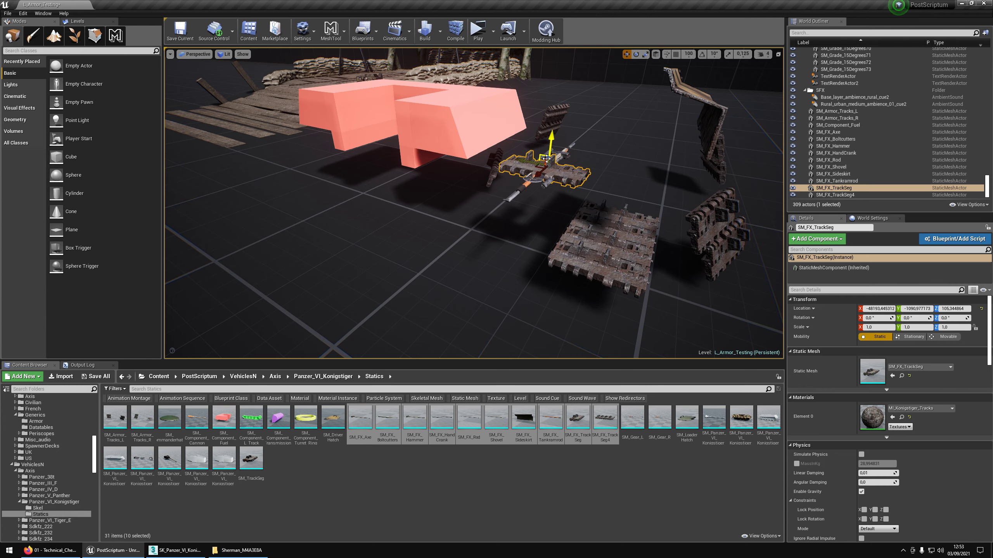
drag(546, 158, 479, 209)
click(534, 184)
drag(525, 163, 575, 160)
right_drag(575, 159, 536, 141)
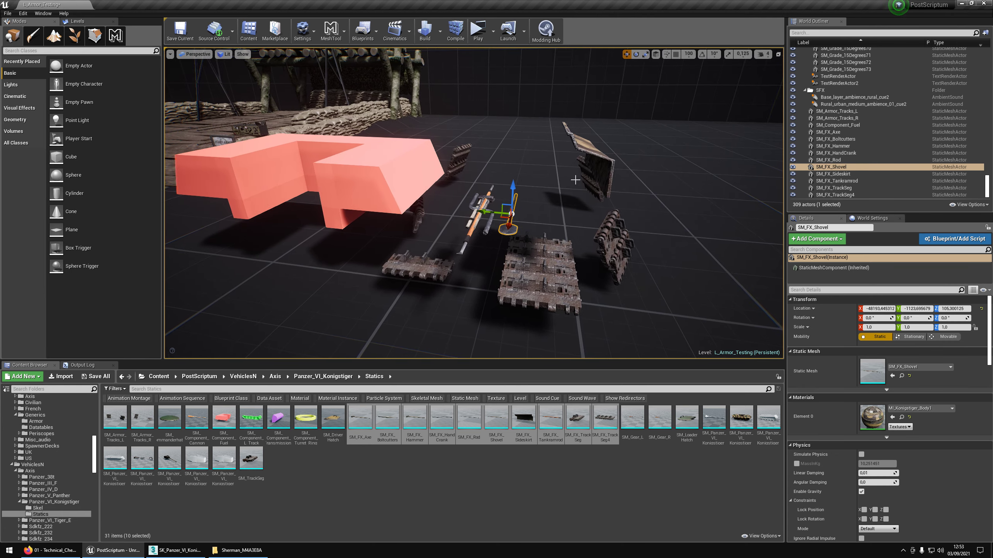
Place SM_Panzer_VI_Konigstiger_Chassis in the level beside the track and tool meshes.
click(613, 502)
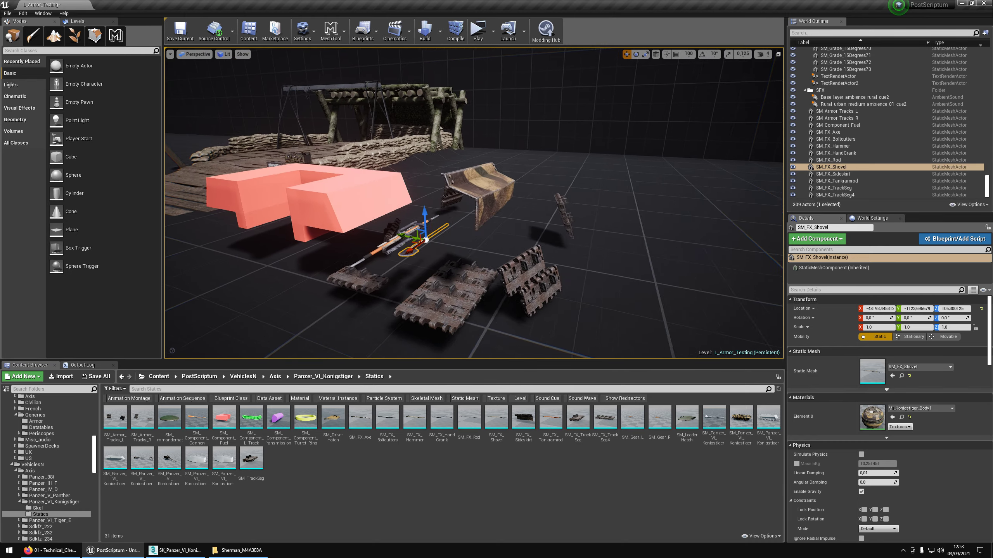
drag(741, 426, 717, 289)
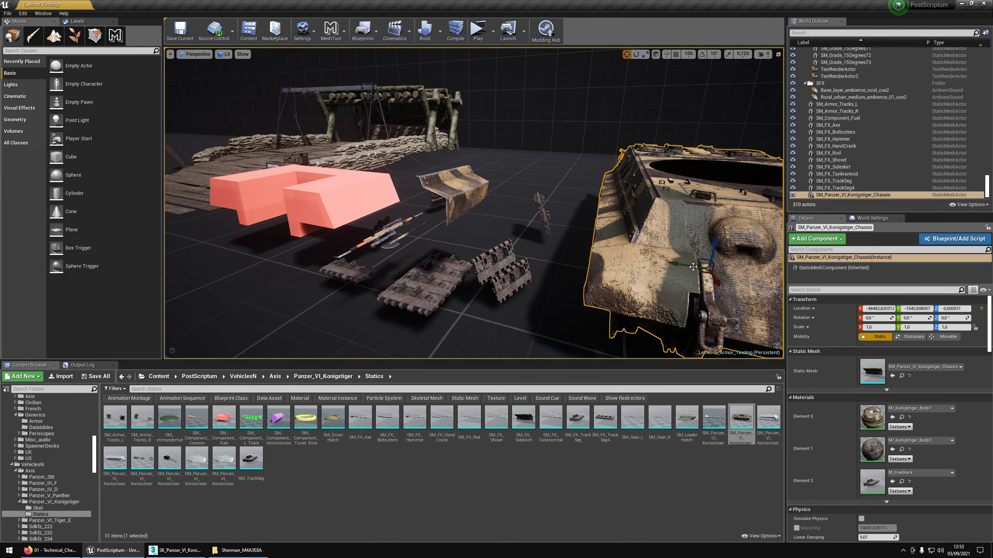
Find MI_Konigstiger_Body1 in the content browser from the placed chassis, and open the chassis mesh in the static mesh editor.
key(f)
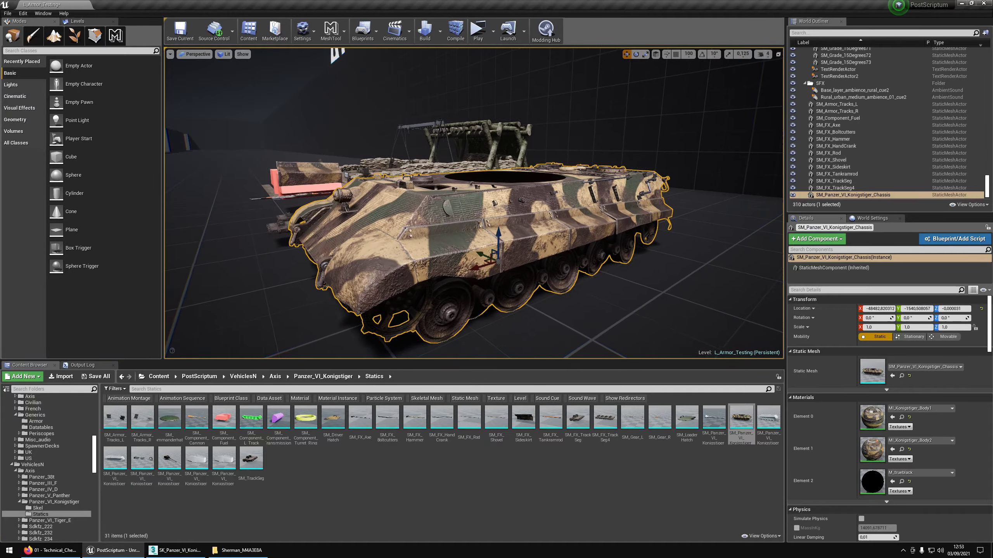
key(a)
mouse_move(640, 261)
right_down()
mouse_move(747, 261)
mouse_move(639, 261)
mouse_move(641, 252)
right_up()
key(d)
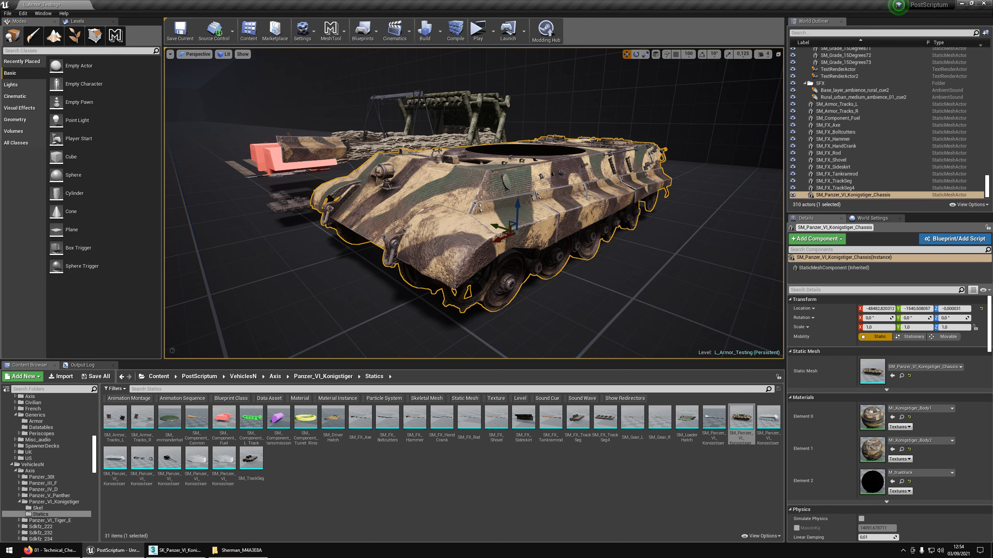
right_drag(529, 211, 546, 224)
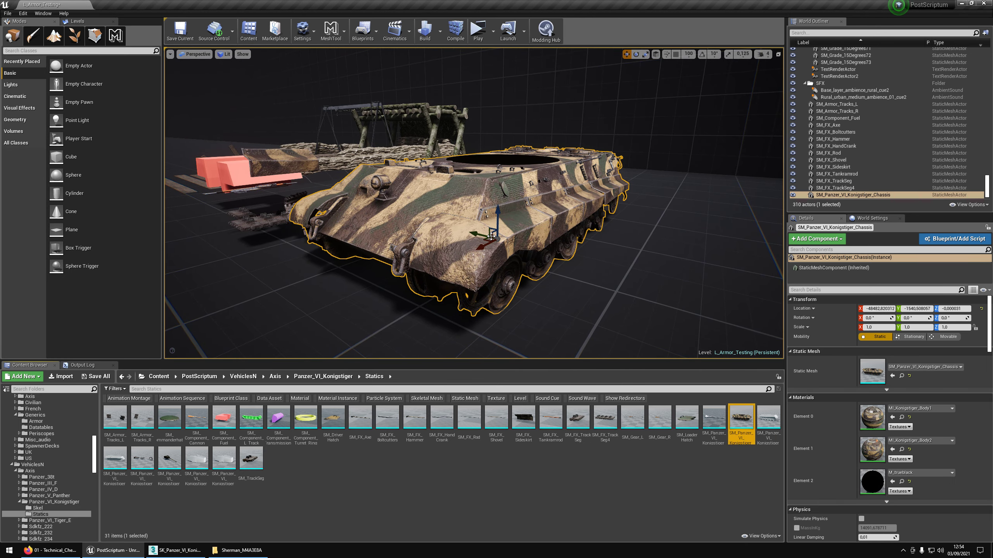
right_drag(509, 238, 489, 234)
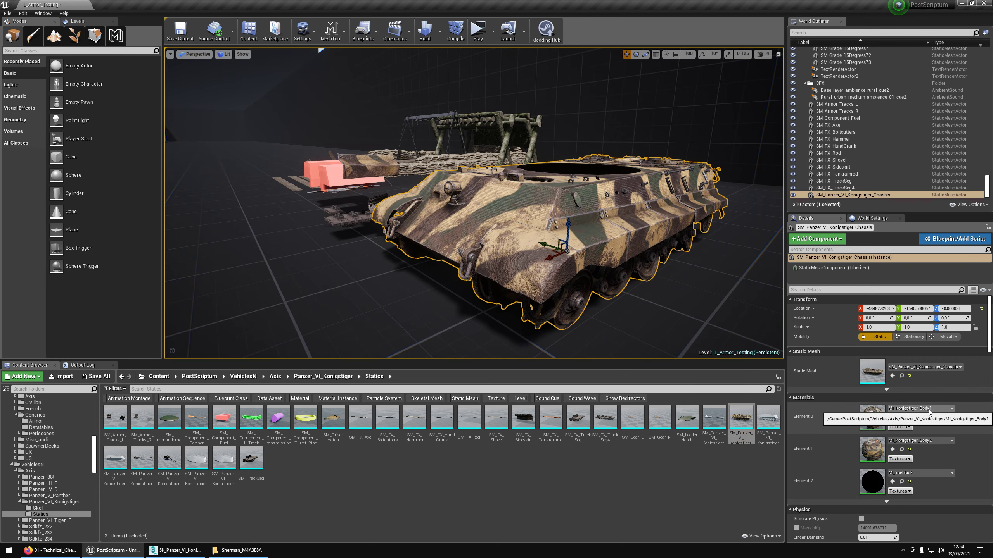
click(901, 417)
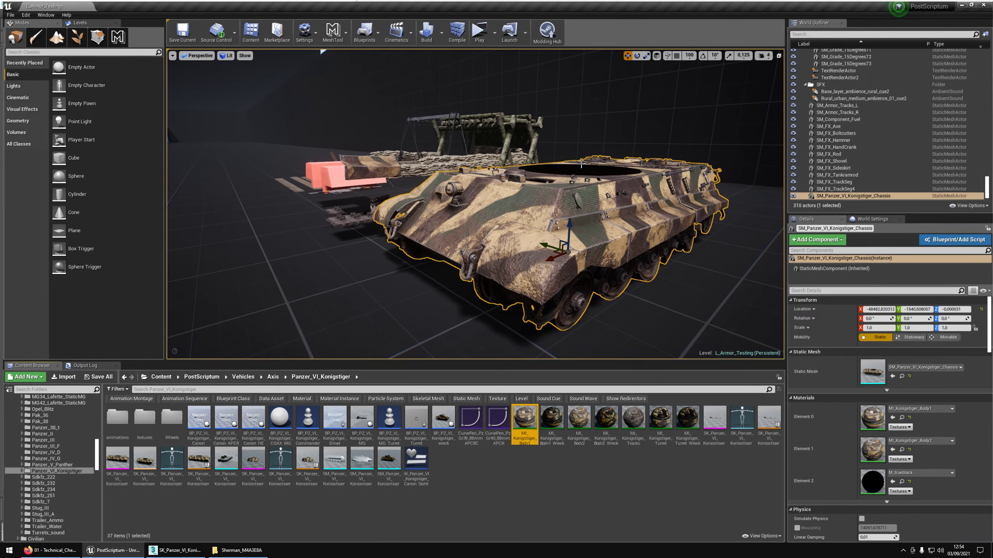
right_click(631, 231)
click(660, 250)
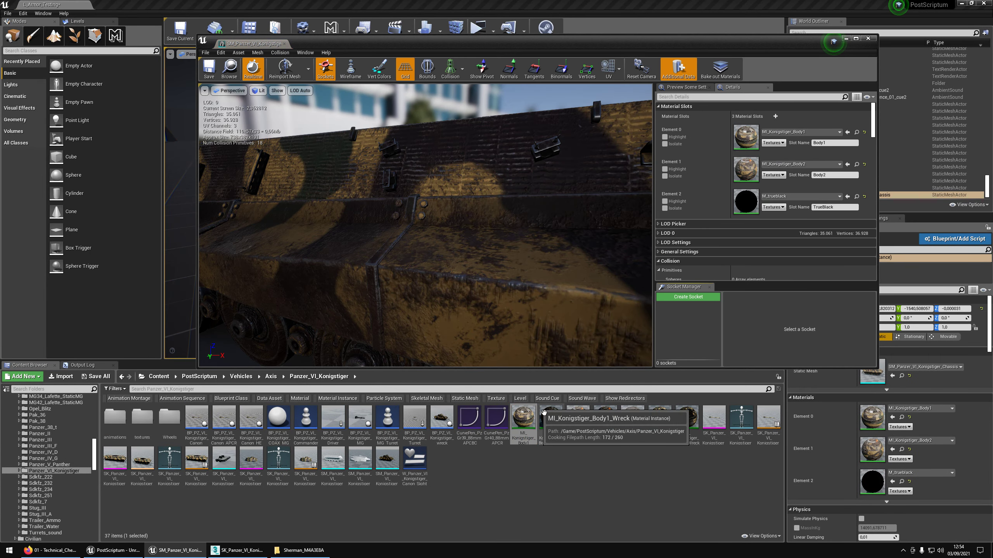
Assign MI_Konigstiger_Body1_Wreck and MI_Konigstiger_Body2_Wreck to the chassis mesh's Body1 and Body2 material slots.
click(544, 412)
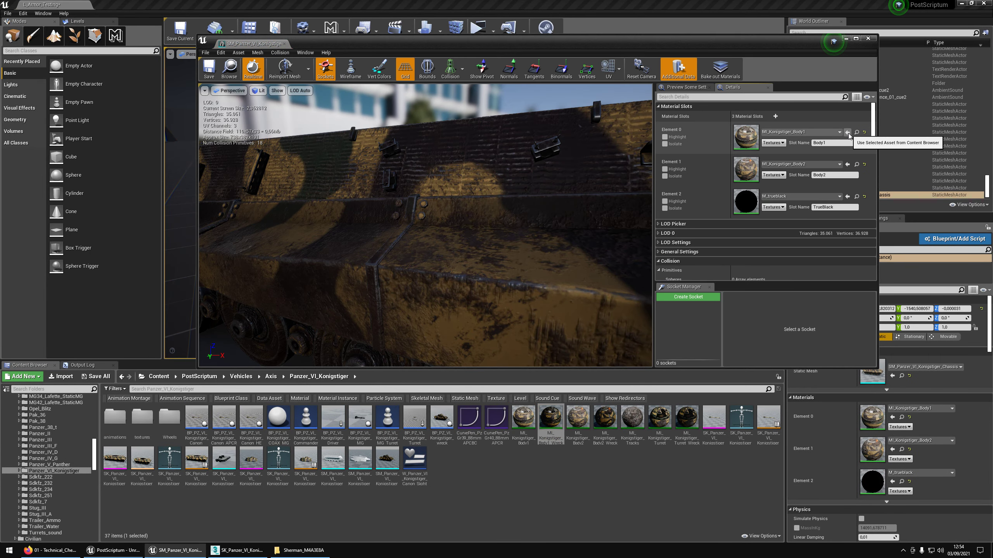
click(847, 133)
scroll(550, 197, down, 5)
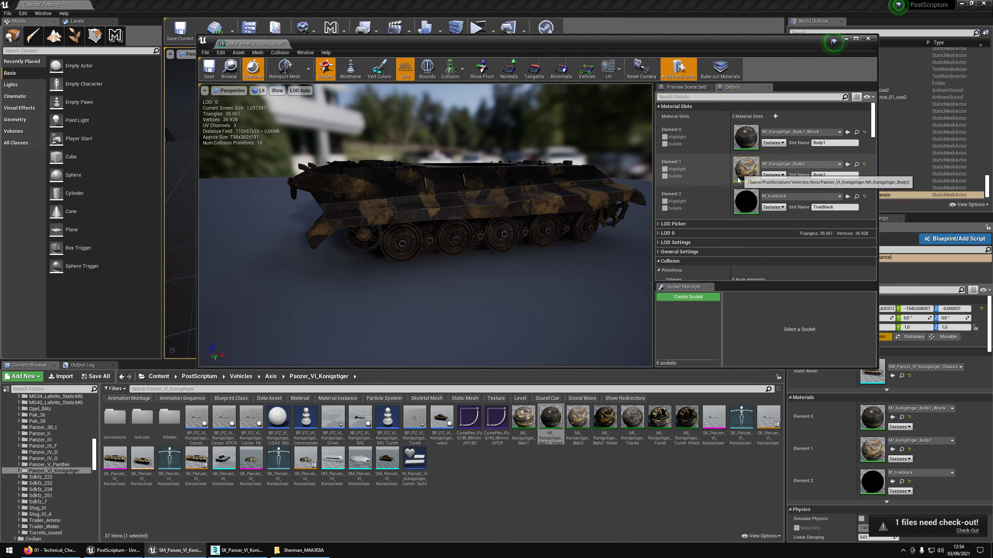
click(605, 438)
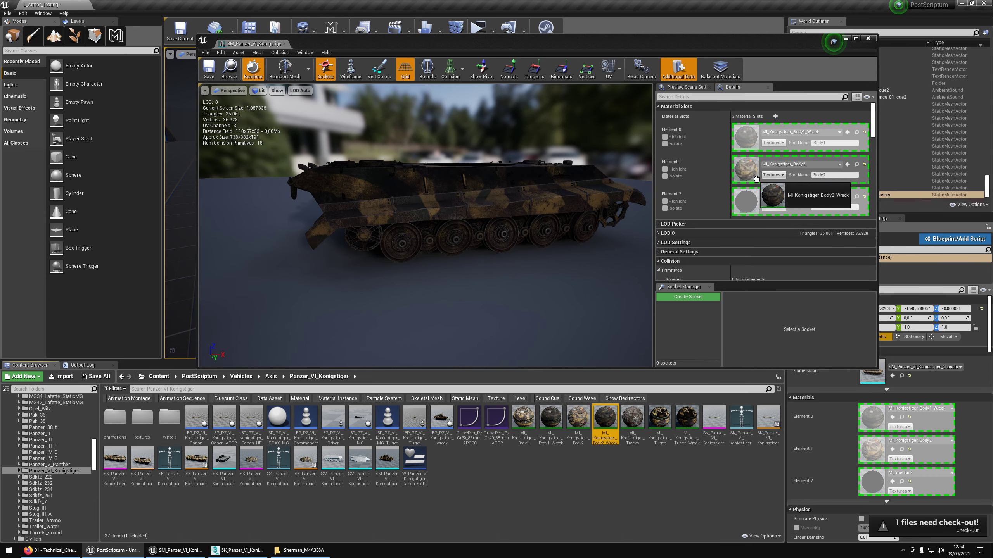
click(848, 165)
scroll(523, 224, up, 5)
drag(409, 154, 379, 177)
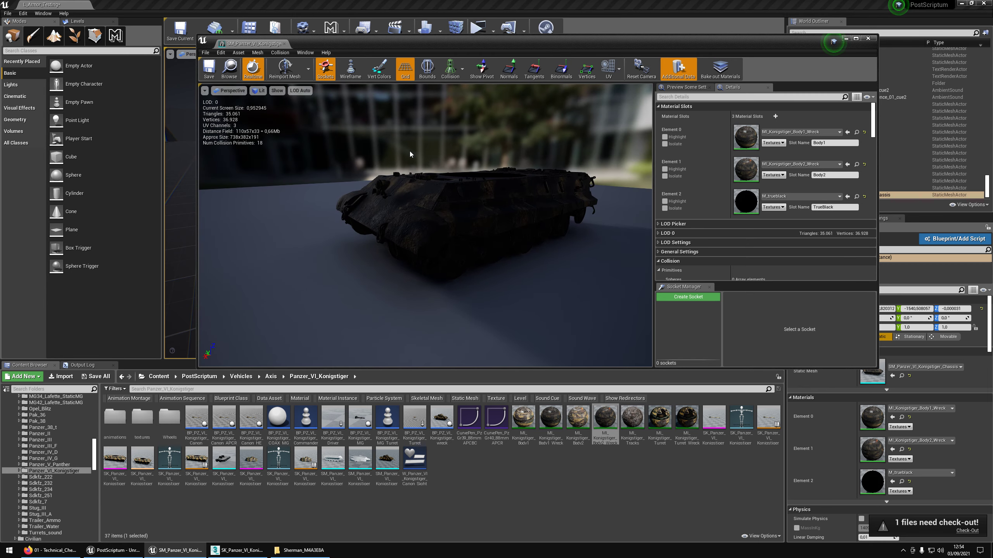
Show the chassis mesh's simple collision and check its available LODs.
click(453, 73)
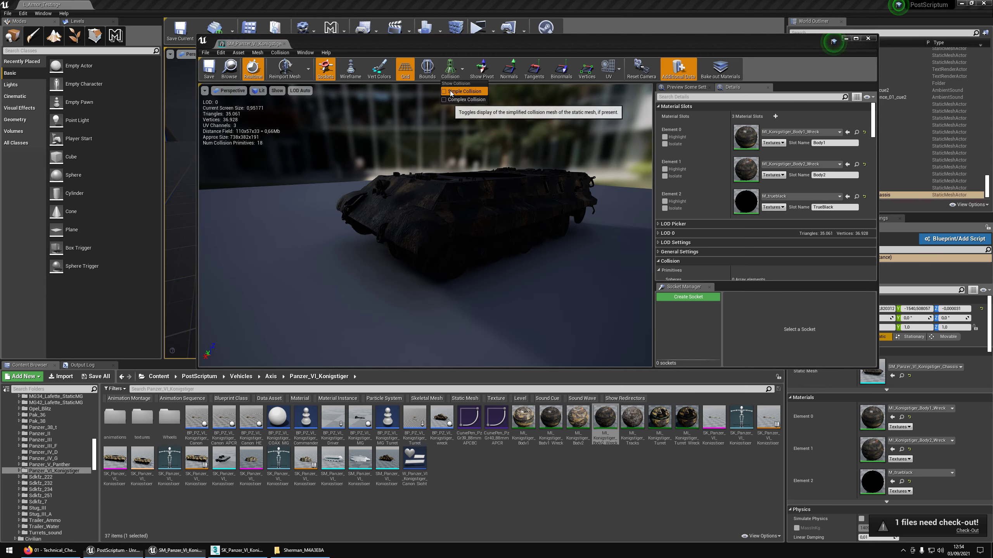
click(454, 91)
right_drag(426, 225, 355, 225)
drag(454, 233, 430, 233)
click(300, 91)
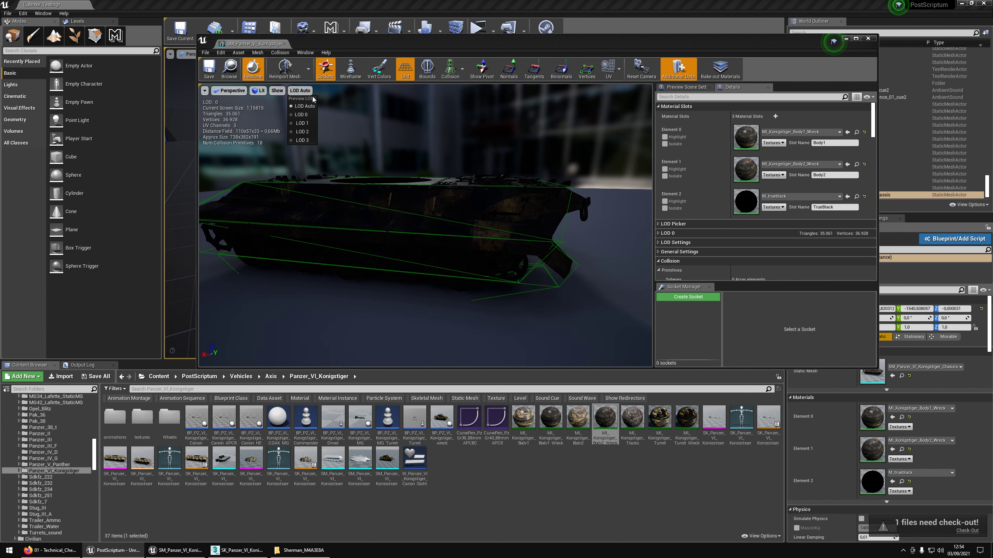
Save the chassis mesh with its source control check-out and close its editor.
click(217, 73)
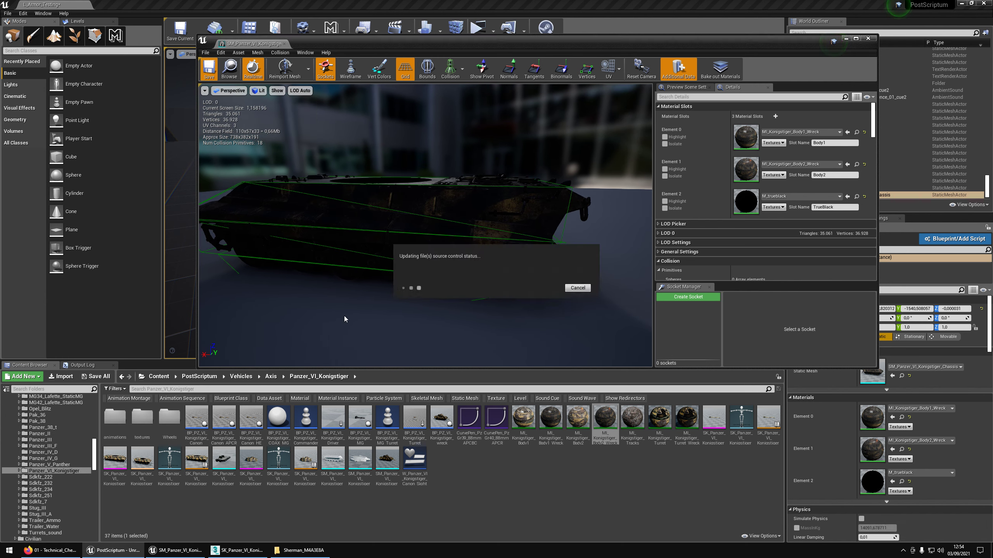
click(534, 347)
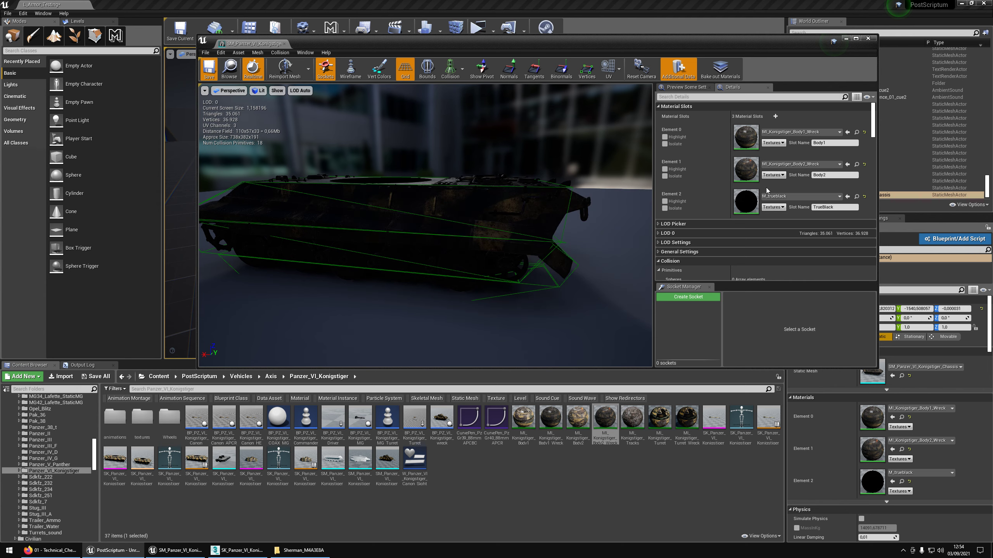
middle_click(248, 48)
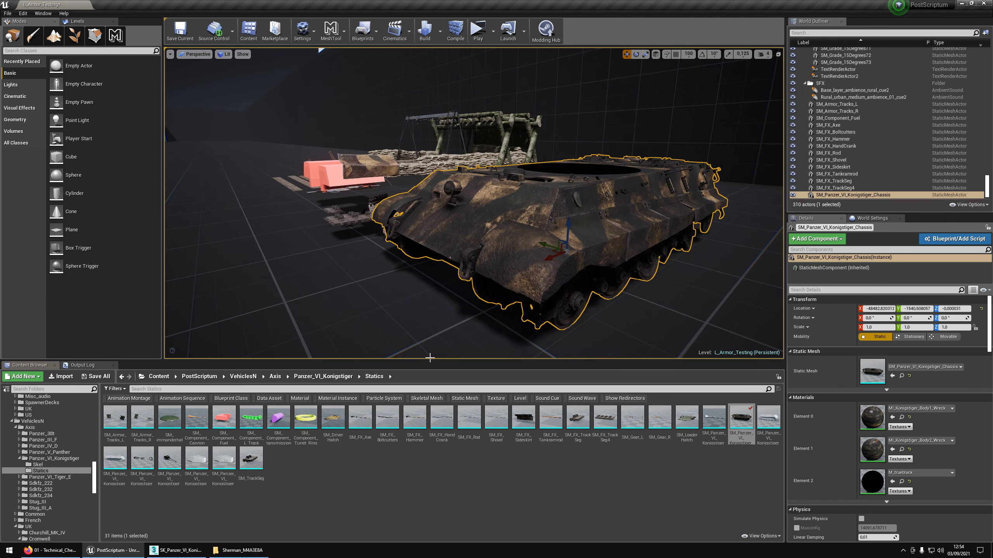
Place SM_Panzer_VI_Konigstiger_Turret in the level beside the chassis and view it in game view without selection outlines.
click(709, 459)
right_drag(507, 274, 566, 273)
drag(169, 457, 585, 143)
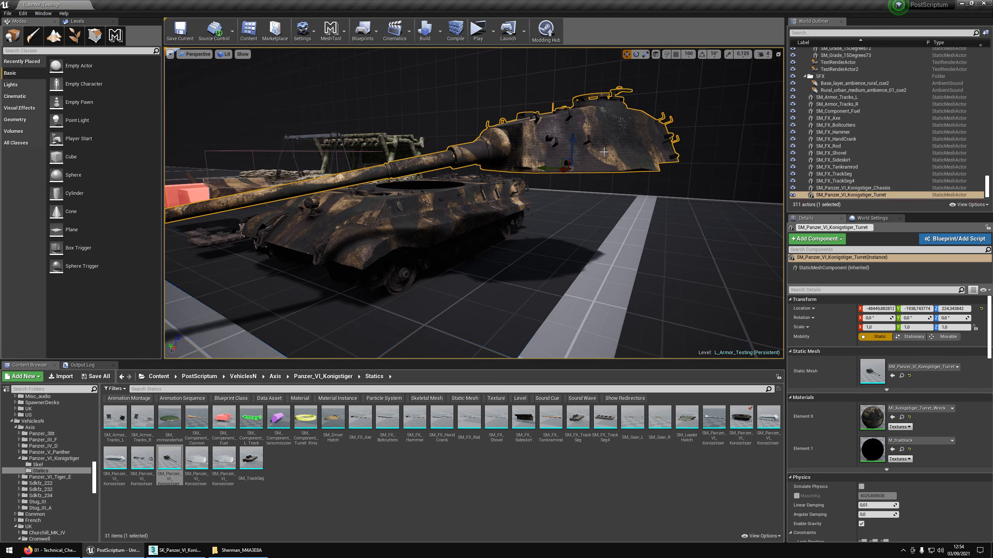
key(g)
right_drag(585, 143, 645, 147)
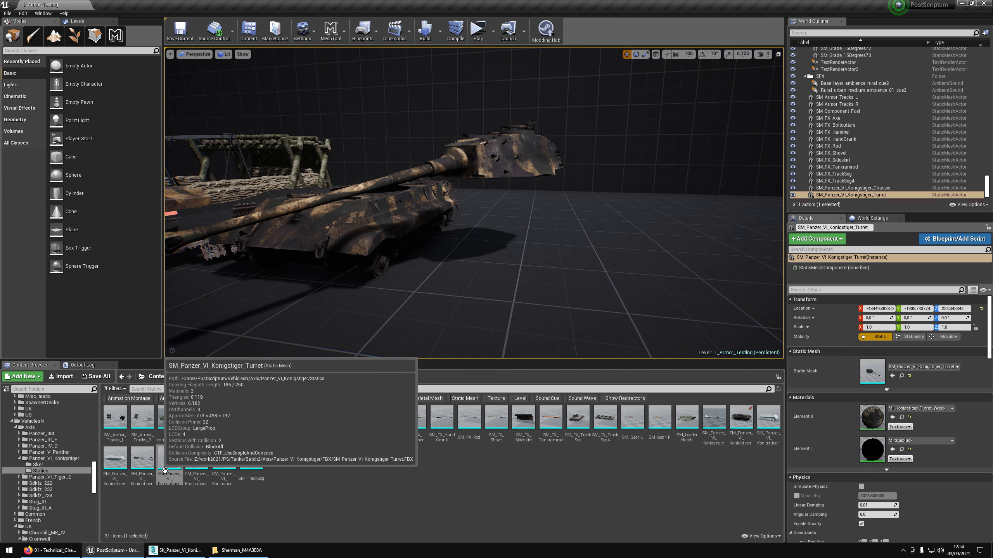
Check the turret mesh's simple collision and LODs in the static mesh editor, and return to the level.
double_click(169, 458)
click(450, 69)
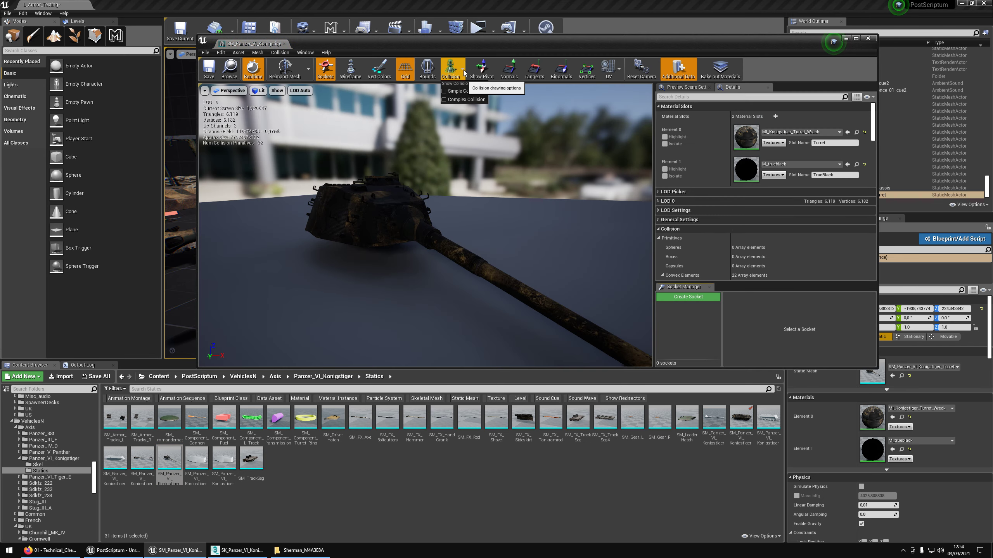
click(455, 90)
right_drag(430, 157, 465, 172)
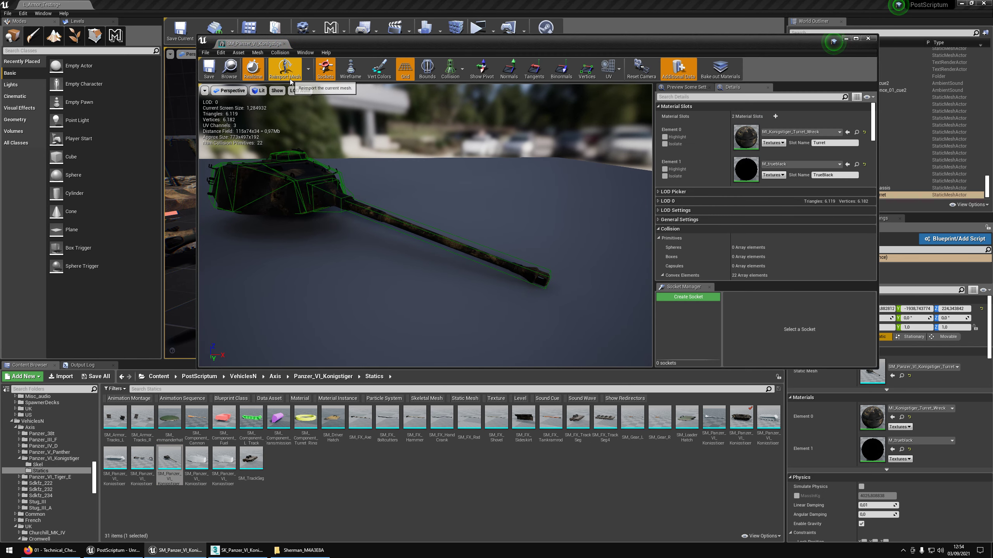
click(295, 91)
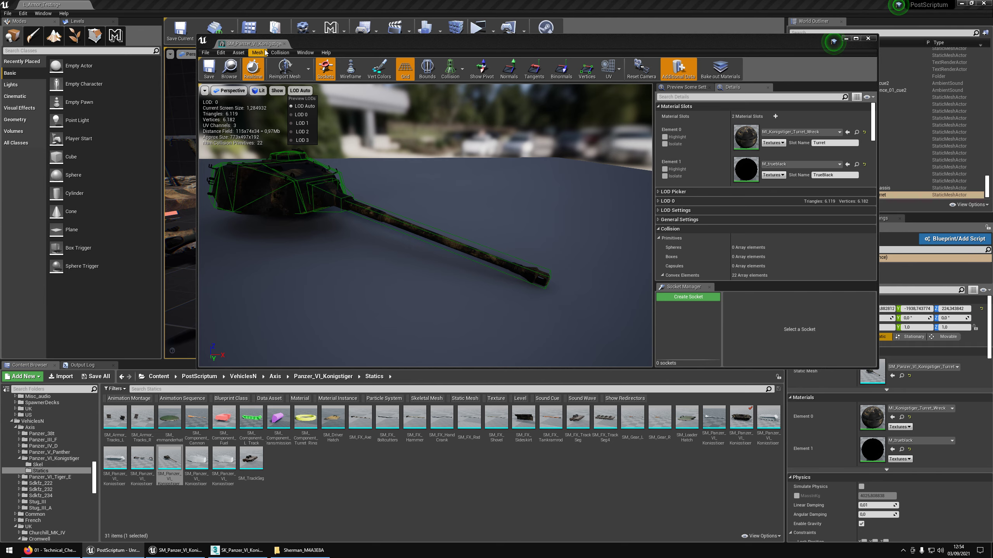
click(425, 257)
click(284, 43)
right_drag(423, 139, 371, 140)
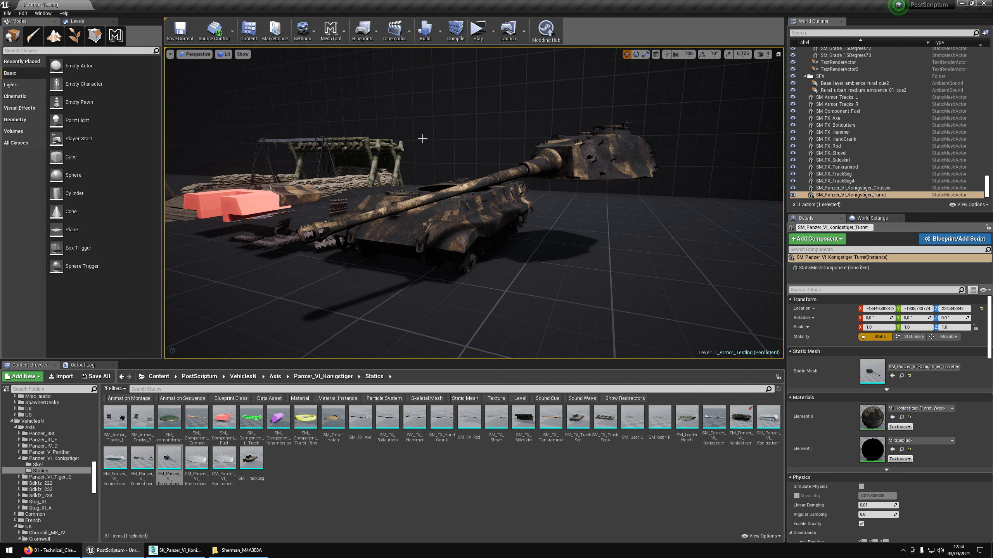